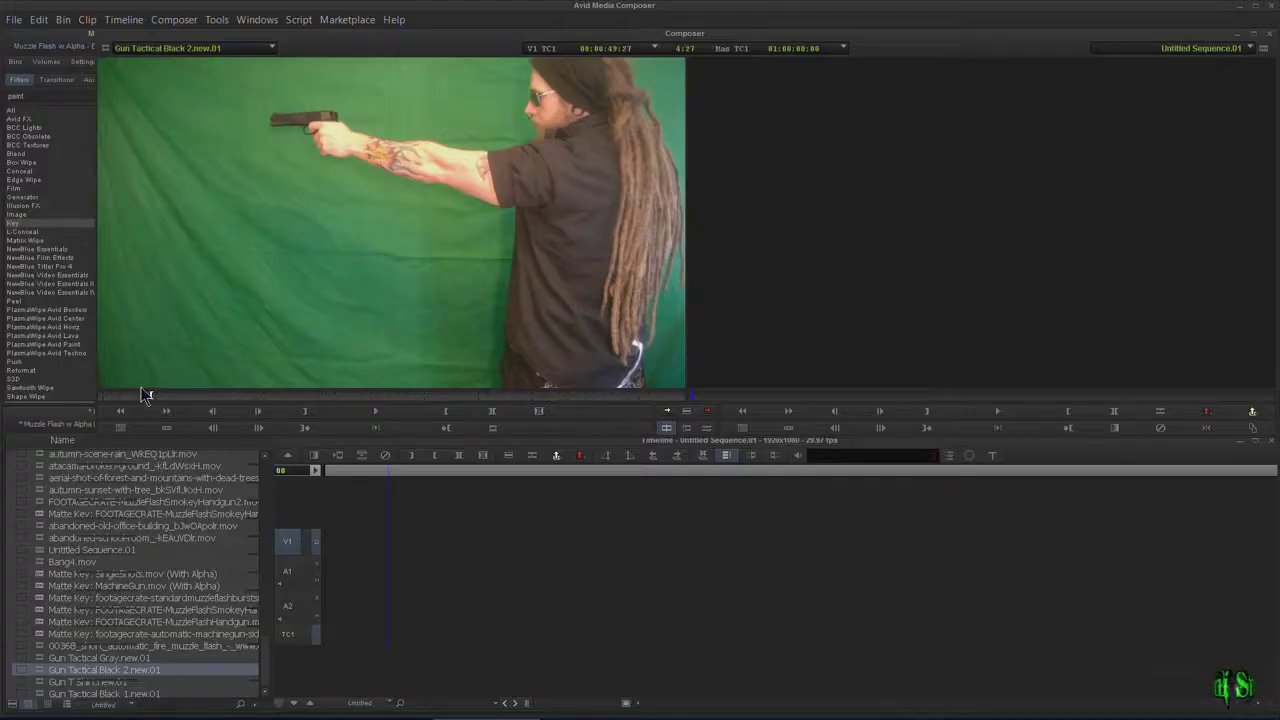
# Edit the marked part of Gun Tactical Black 2.new.01 onto V1 and park the playhead at 01:00:00:09.
pyautogui.moveTo(145, 395)
pyautogui.mouseDown()
pyautogui.moveTo(170, 400)
pyautogui.moveTo(149, 405)
pyautogui.mouseUp()
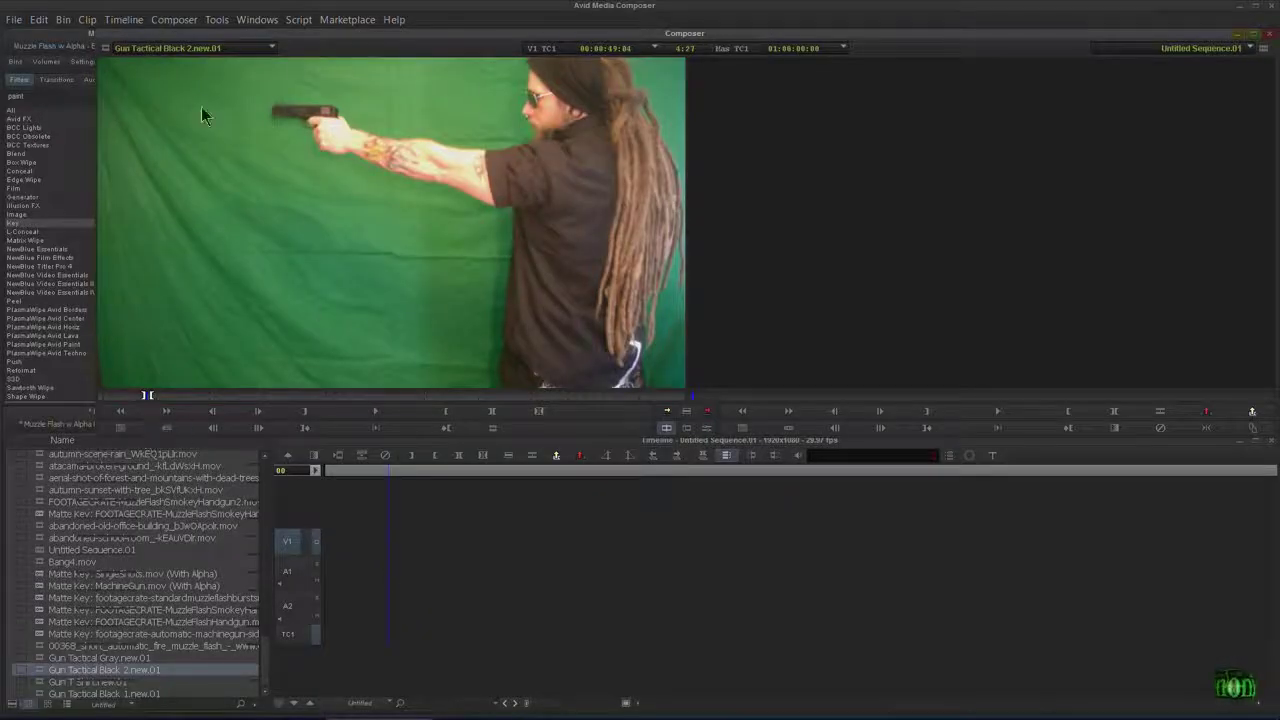
pyautogui.click(707, 411)
pyautogui.moveTo(379, 480)
pyautogui.mouseDown()
pyautogui.moveTo(330, 480)
pyautogui.moveTo(396, 483)
pyautogui.moveTo(378, 480)
pyautogui.mouseUp()
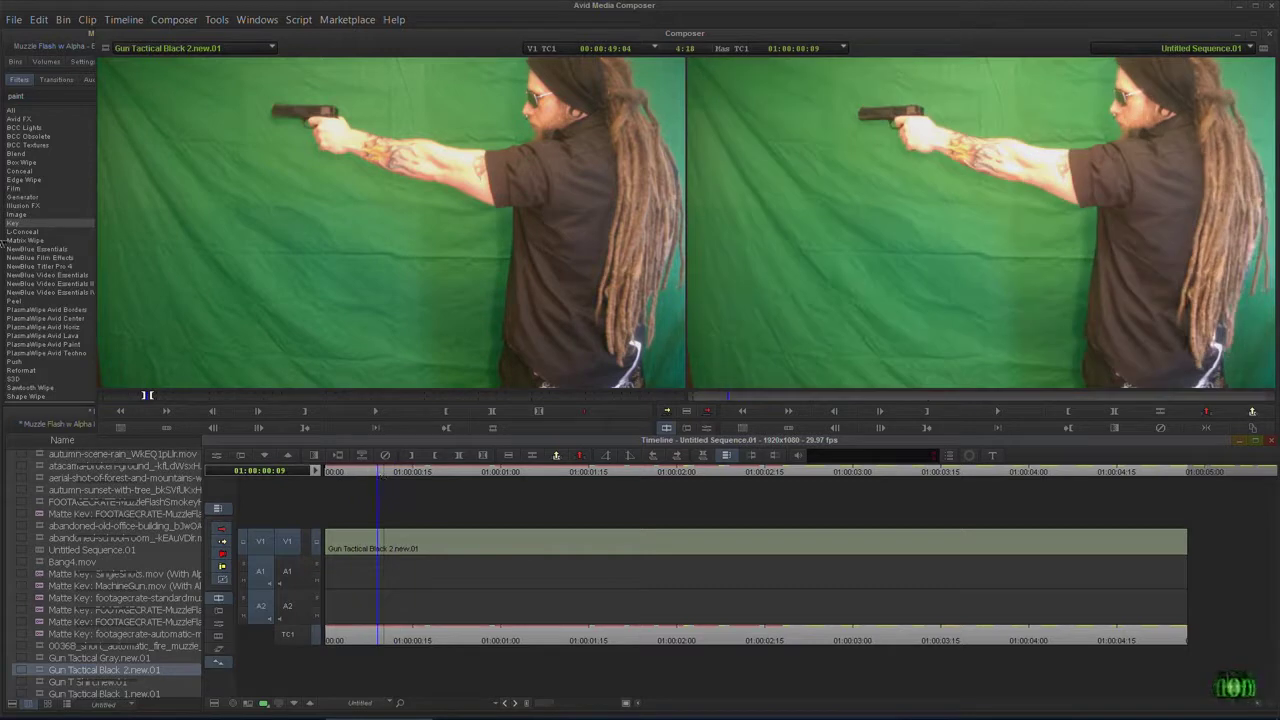
# Apply the SpectraMatte key effect to the gun clip on V1 and open it for effect editing.
pyautogui.click(27, 226)
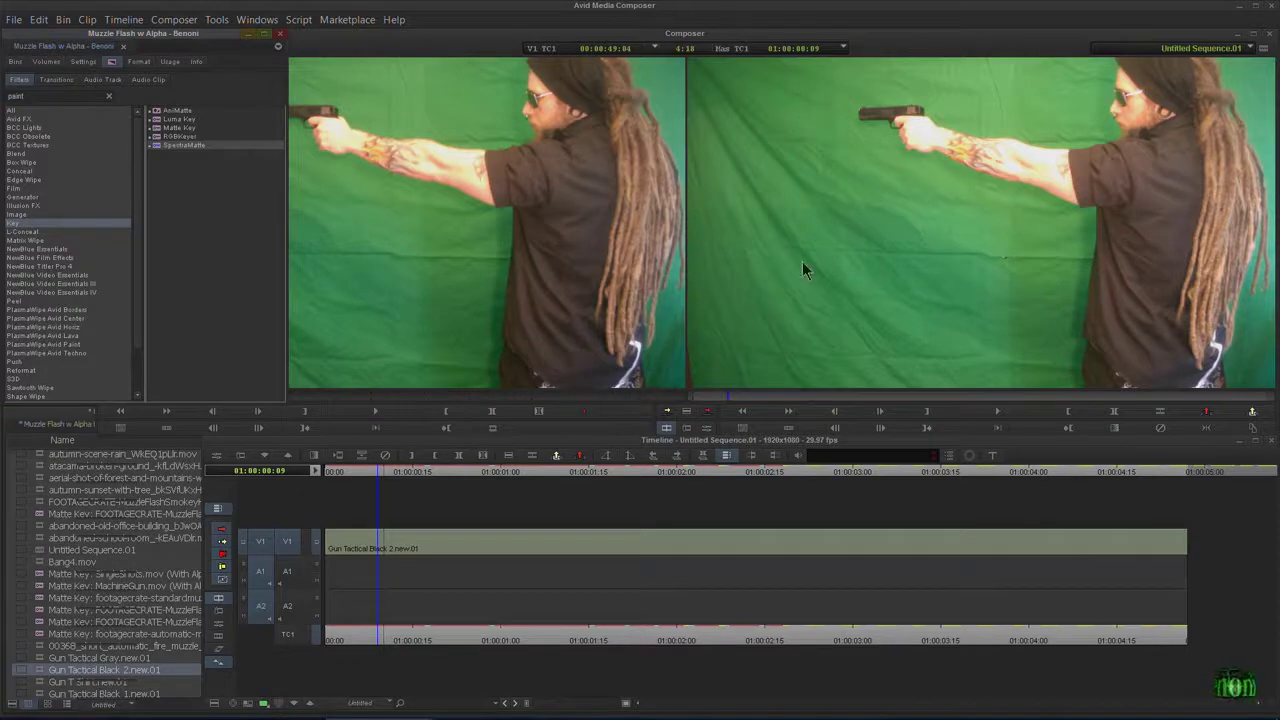
pyautogui.moveTo(165, 147); pyautogui.dragTo(366, 542)
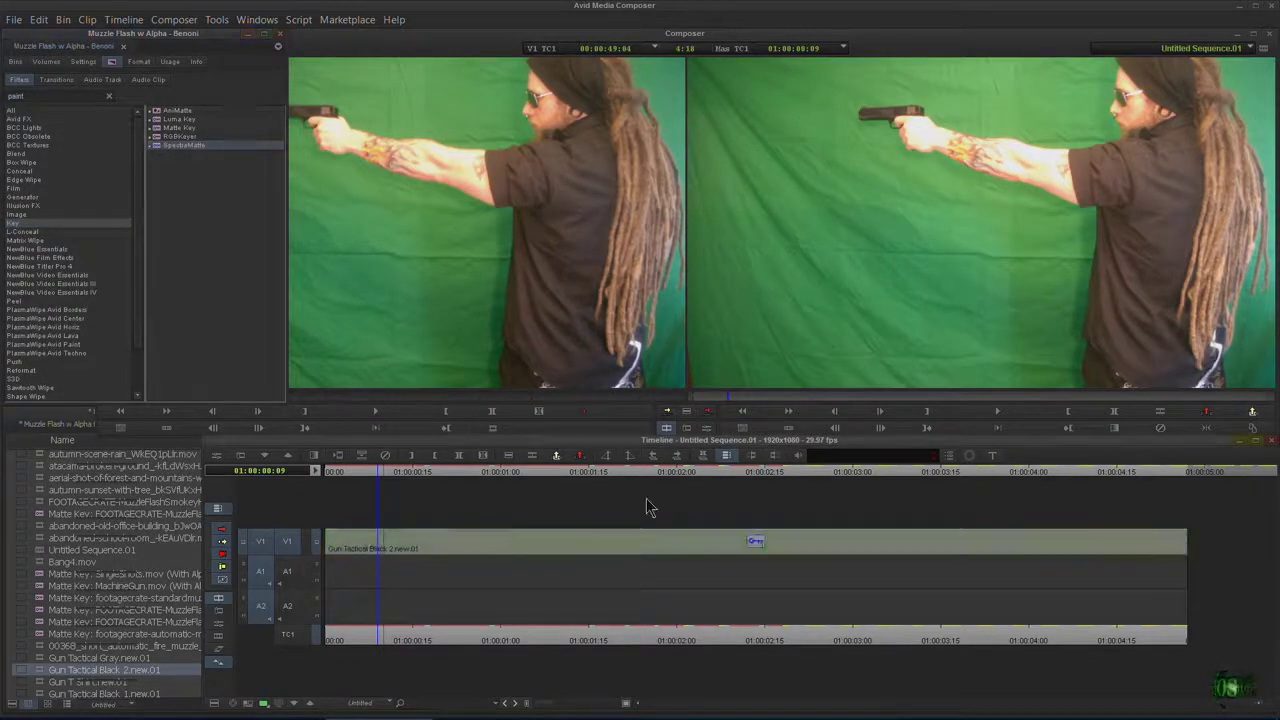
pyautogui.click(704, 429)
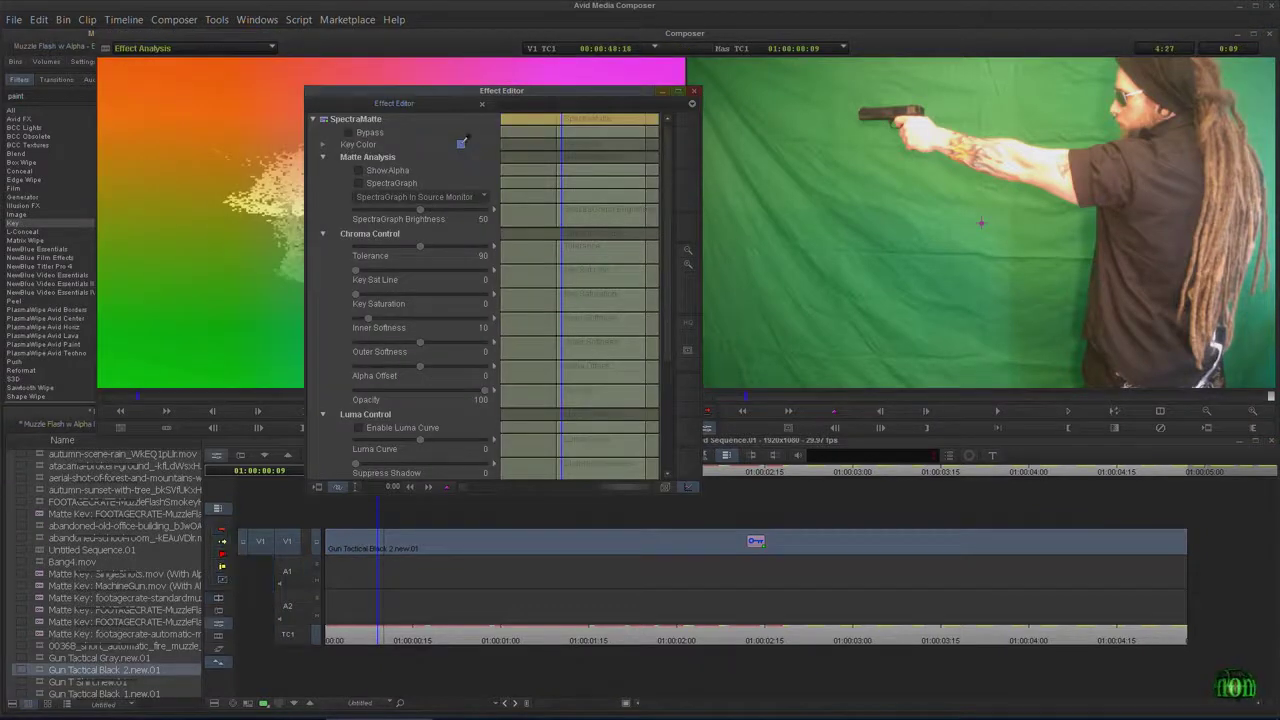
# Sample the green backdrop below the gun as SpectraMatte's key color.
pyautogui.click(606, 309)
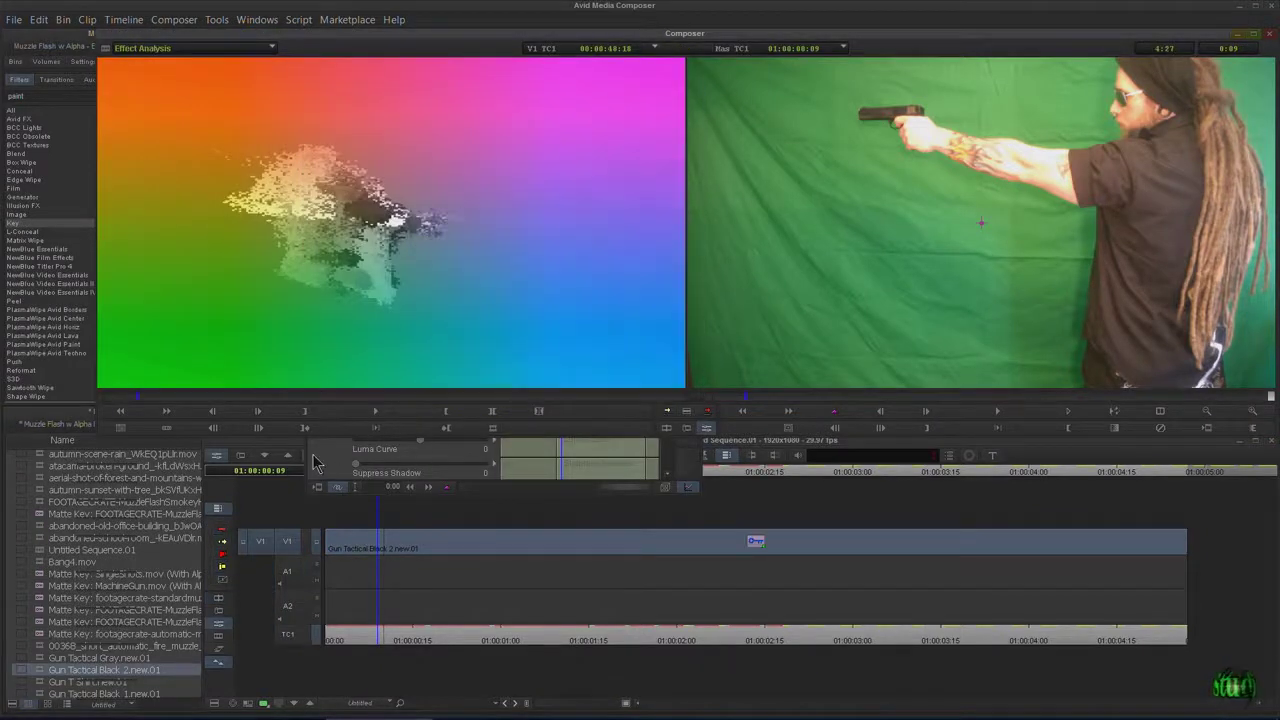
pyautogui.click(313, 461)
pyautogui.click(860, 176)
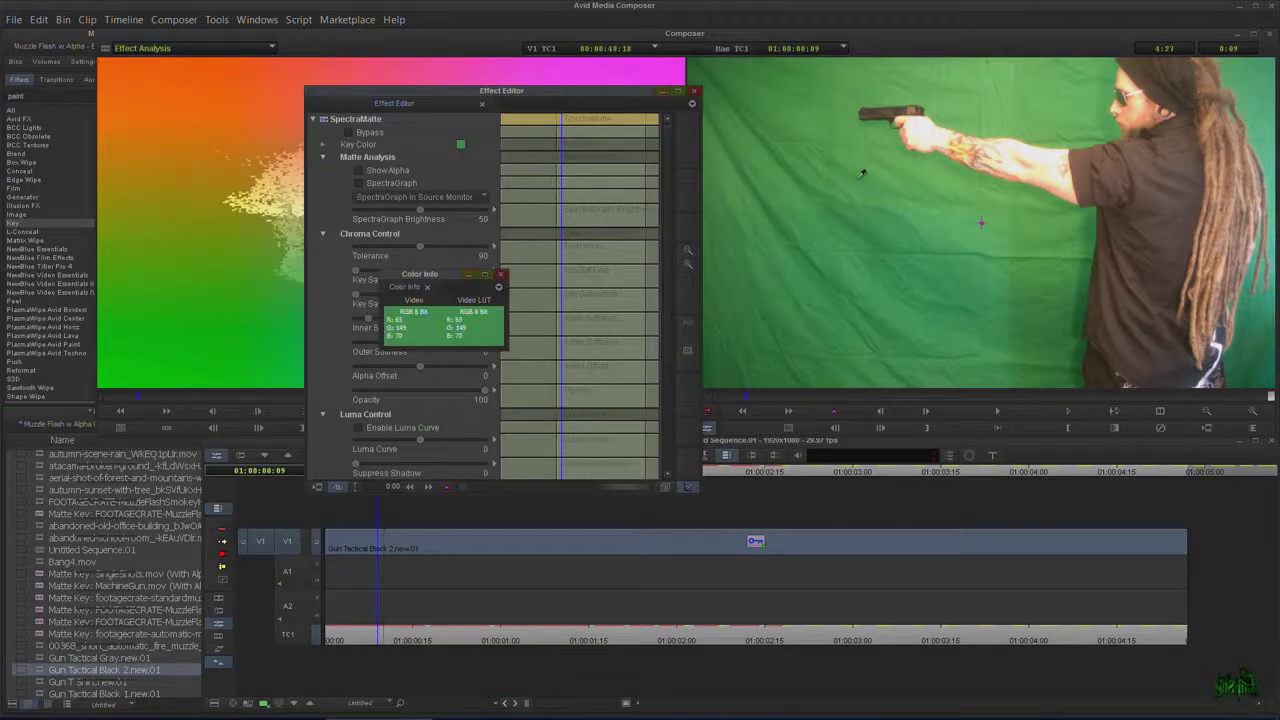
pyautogui.click(861, 197)
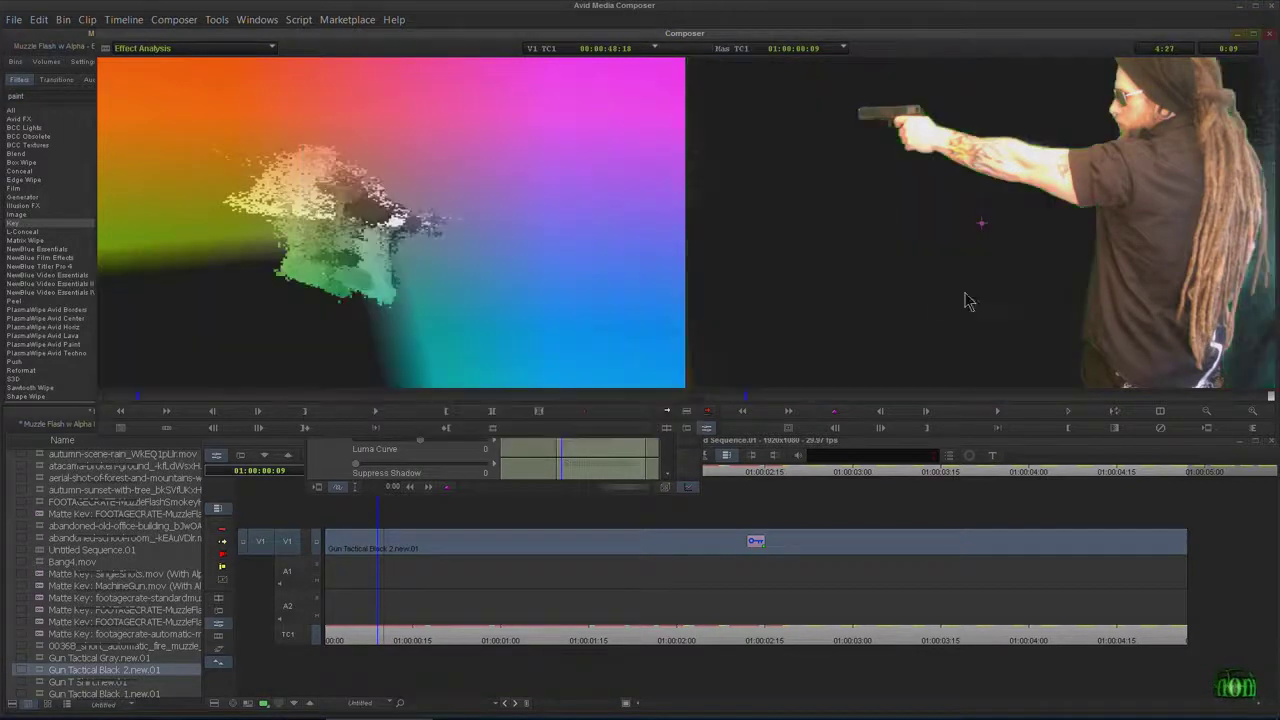
# Set SpectraMatte's Tolerance to 133, Key Sat Line to 5 and Inner Softness to 18, and close the Effect Editor.
pyautogui.click(356, 470)
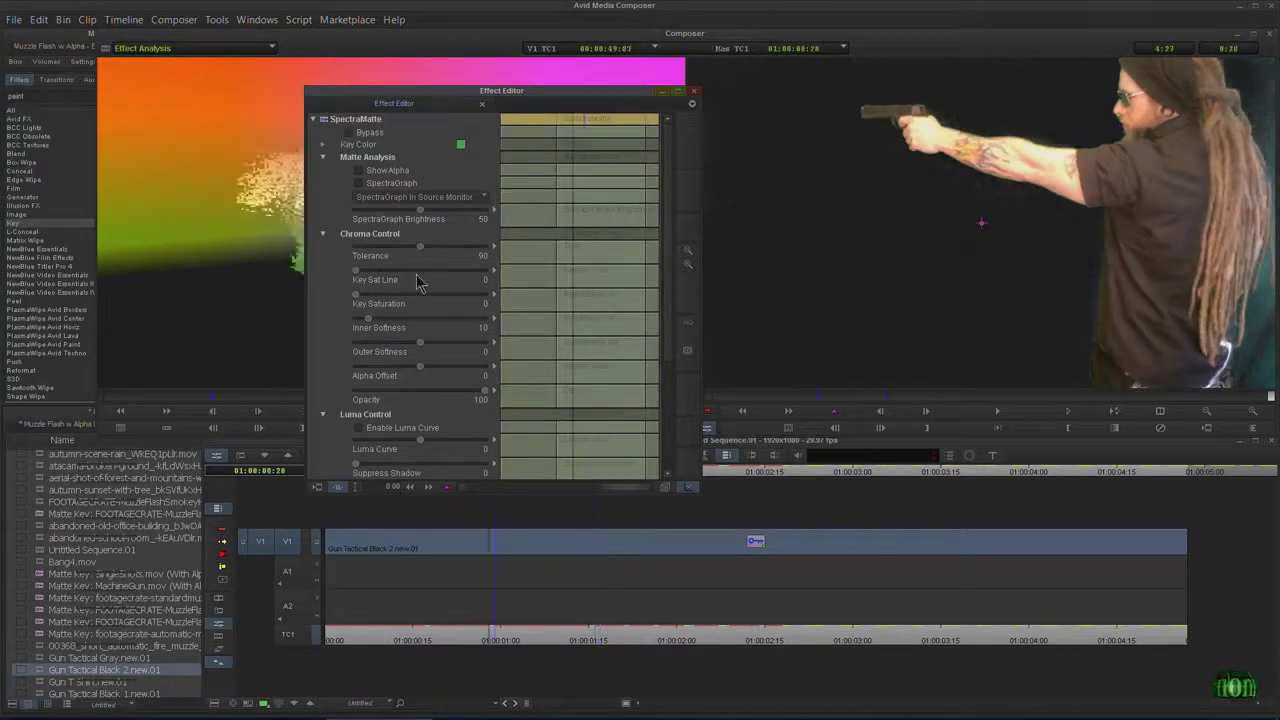
pyautogui.moveTo(423, 254)
pyautogui.mouseDown()
pyautogui.moveTo(400, 251)
pyautogui.moveTo(458, 256)
pyautogui.moveTo(447, 256)
pyautogui.mouseUp()
pyautogui.moveTo(374, 319); pyautogui.dragTo(358, 290)
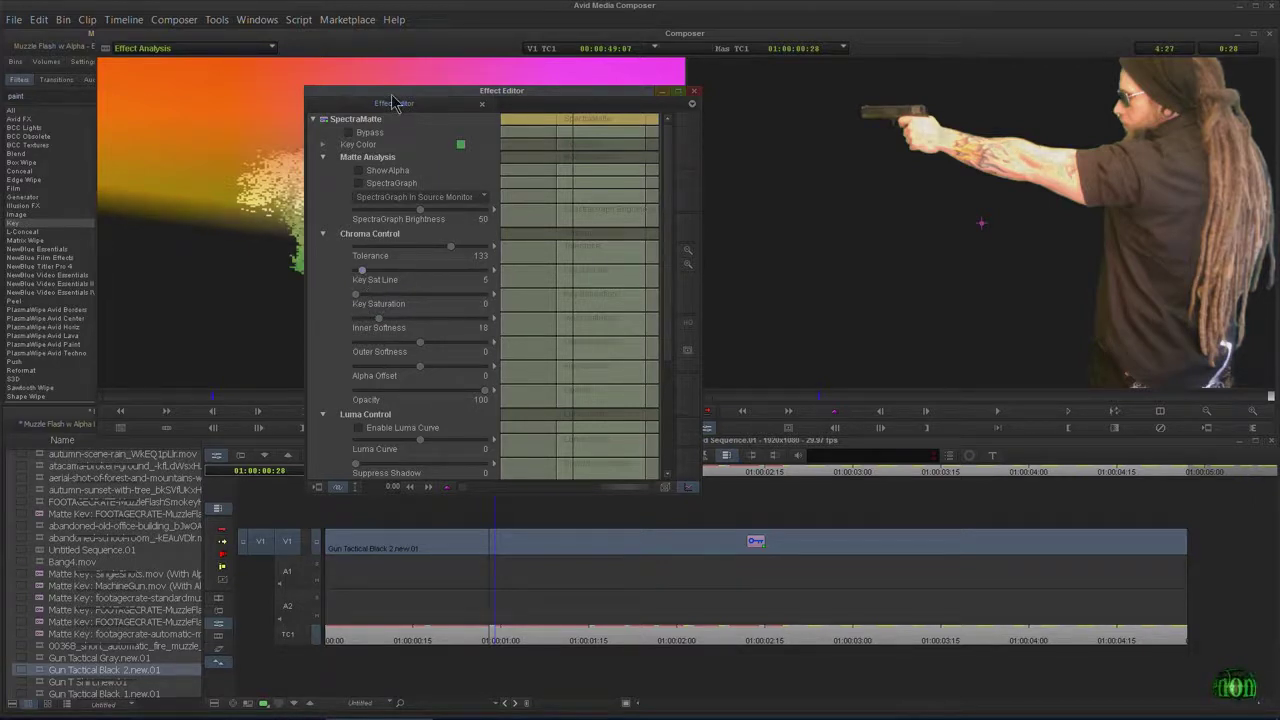
pyautogui.moveTo(394, 101); pyautogui.dragTo(607, 121)
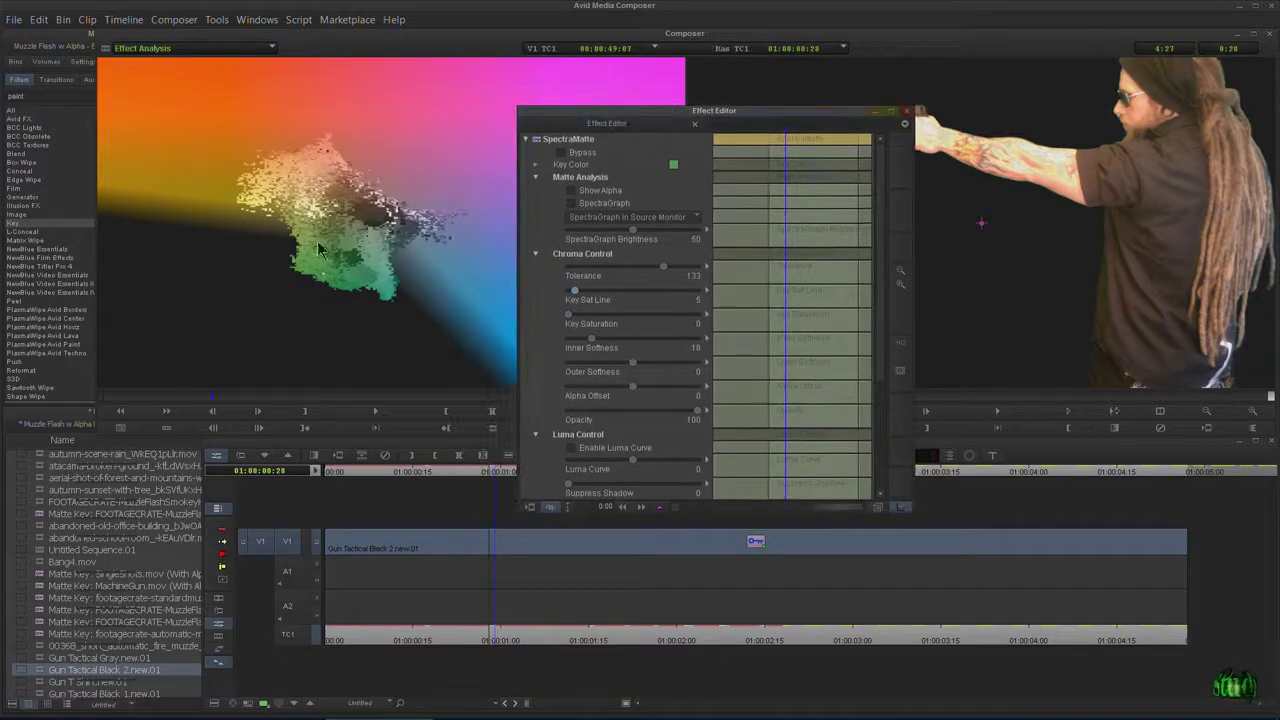
pyautogui.moveTo(745, 113); pyautogui.dragTo(490, 92)
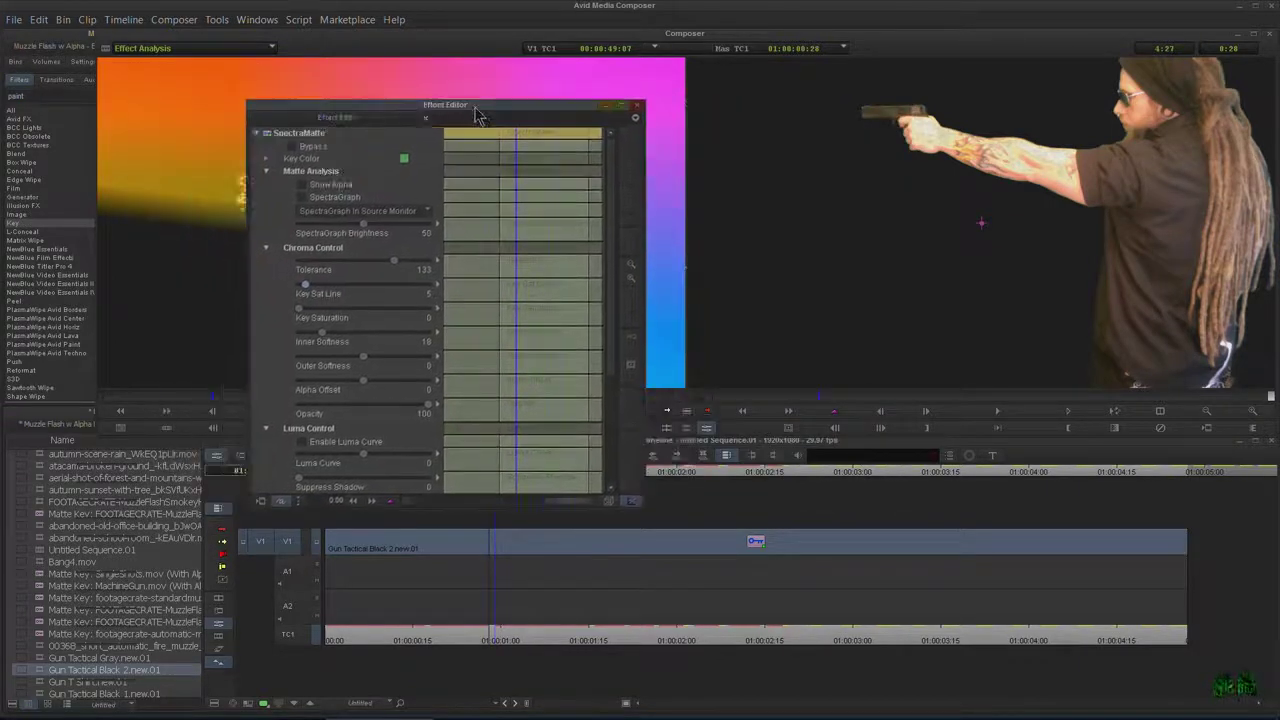
pyautogui.moveTo(378, 440); pyautogui.dragTo(373, 447)
pyautogui.click(650, 102)
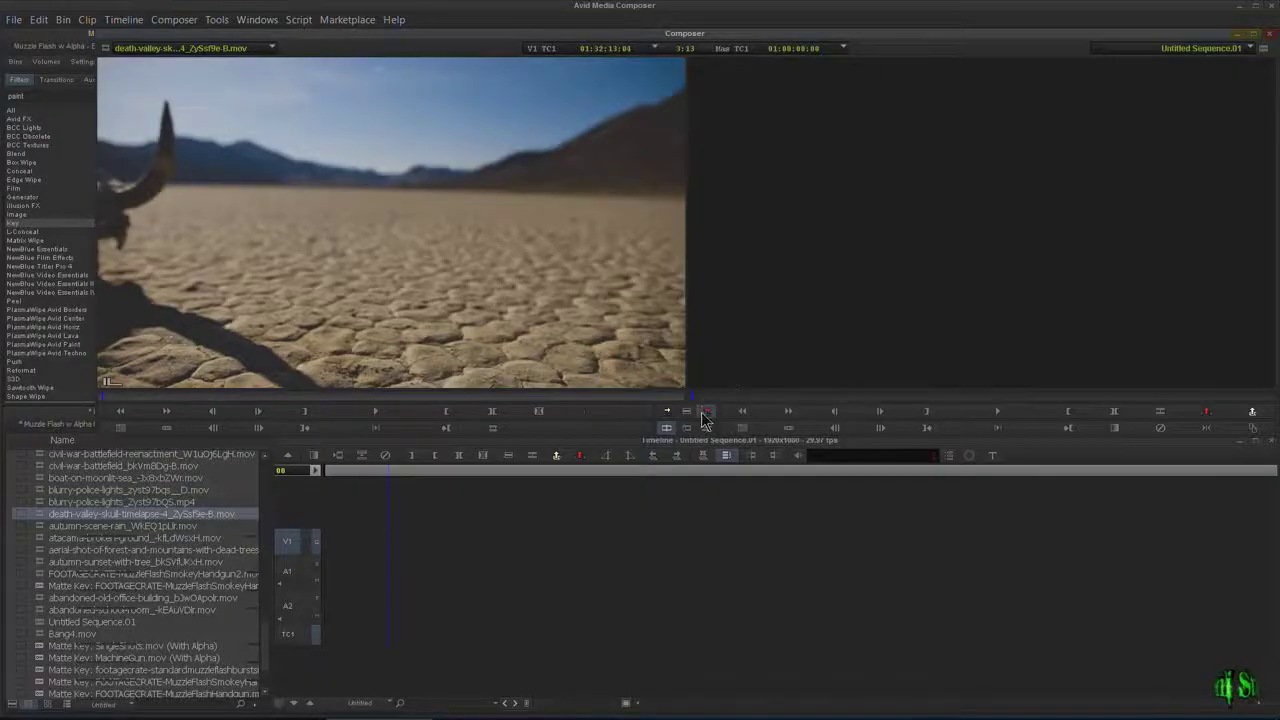
# Edit the death-valley-skull-timelapse clip onto V1, return to the sequence start and add a second video track.
pyautogui.click(702, 414)
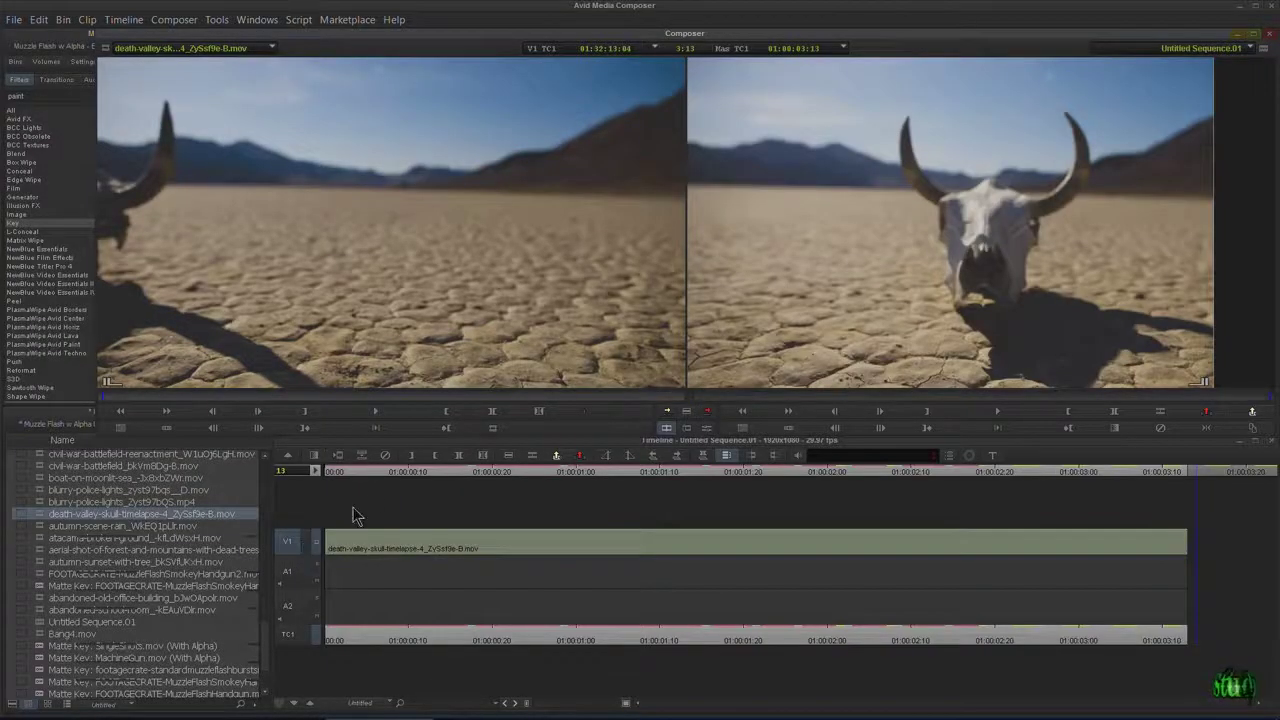
pyautogui.moveTo(383, 471); pyautogui.dragTo(210, 497)
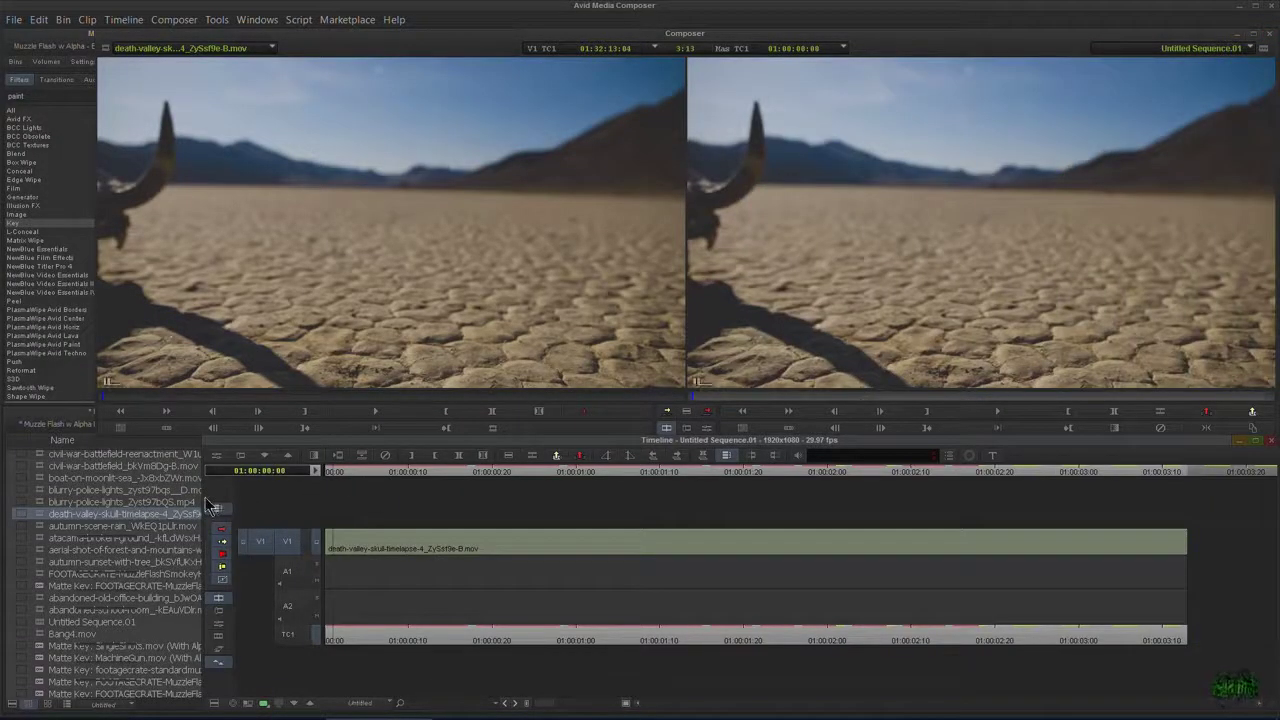
pyautogui.hotkey('ctrl', 'y')
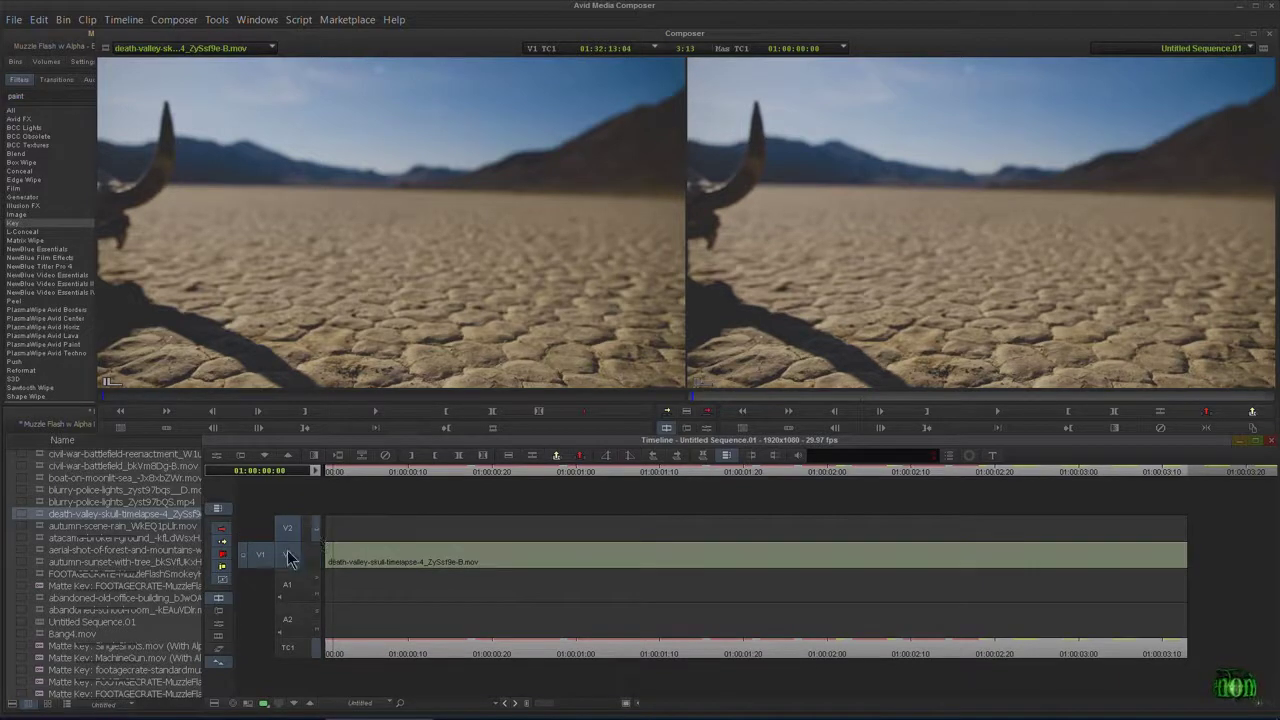
# Patch the source video to V2, edit Gun Tactical Black 2.new.01 above the desert clip, and return to the sequence start.
pyautogui.moveTo(260, 554); pyautogui.dragTo(260, 527)
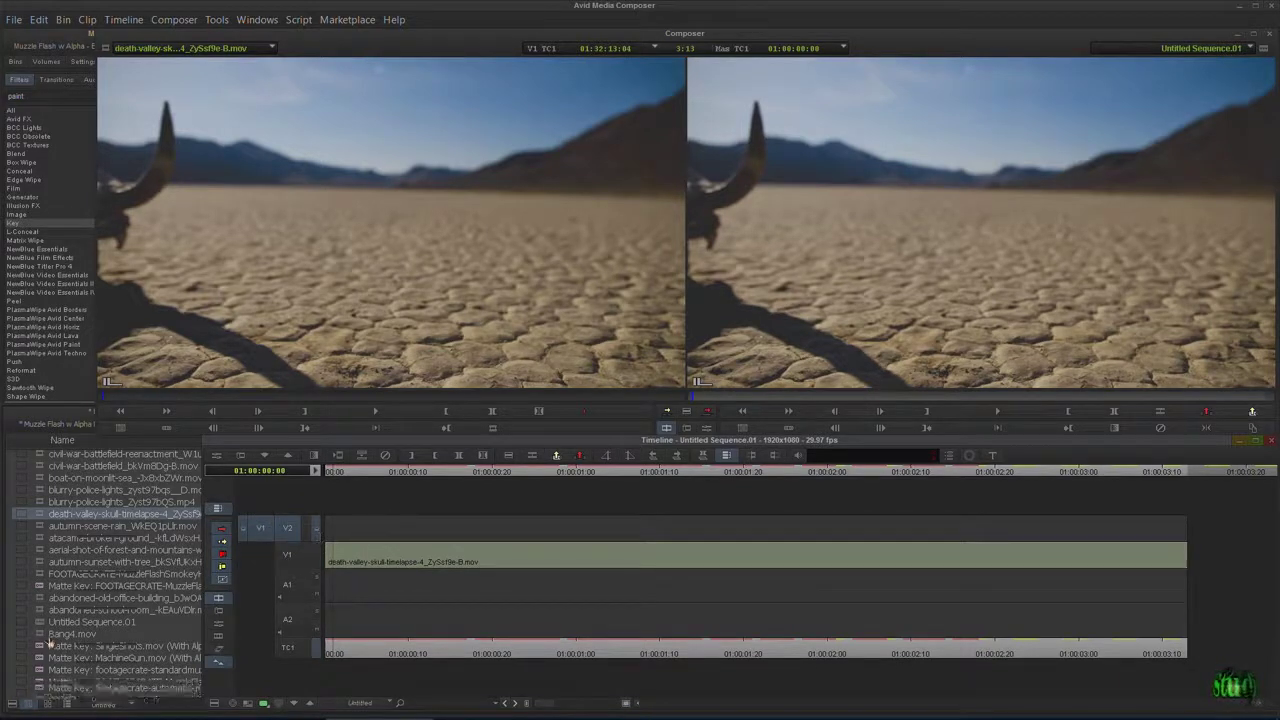
pyautogui.scroll(-2, 50, 640)
pyautogui.doubleClick(38, 671)
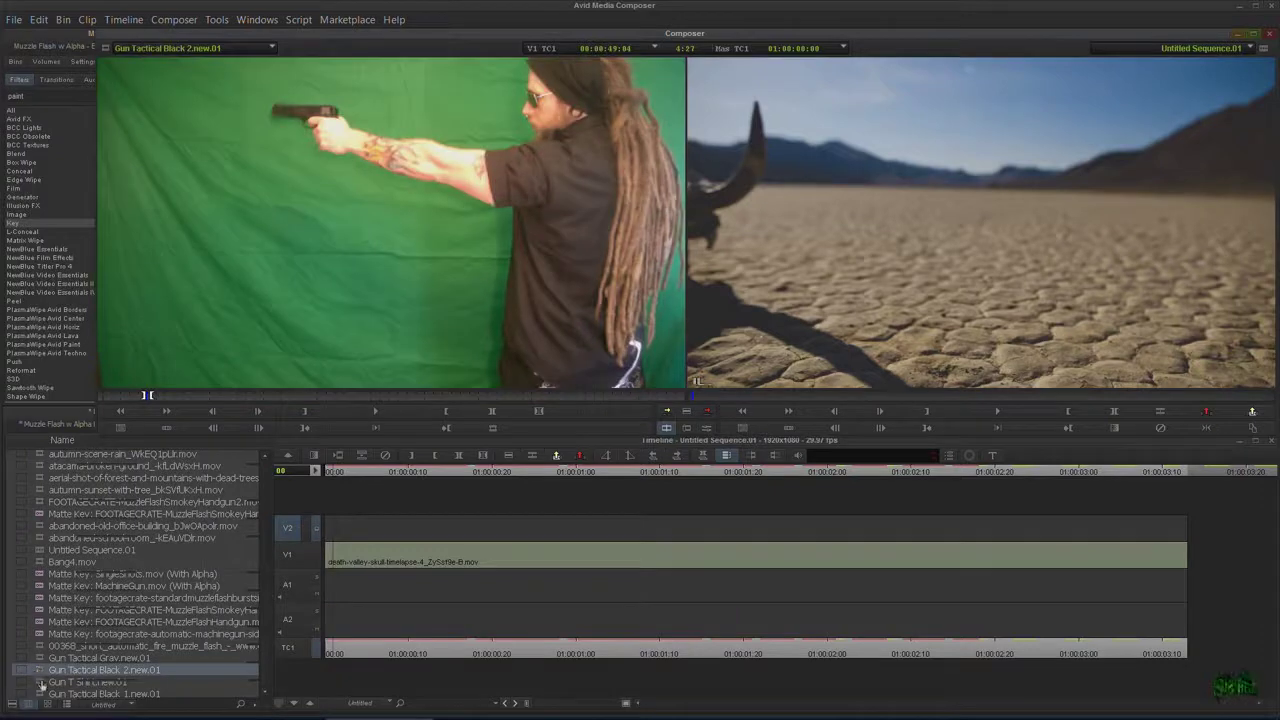
pyautogui.click(707, 411)
pyautogui.moveTo(791, 477); pyautogui.dragTo(316, 561)
pyautogui.click(318, 530)
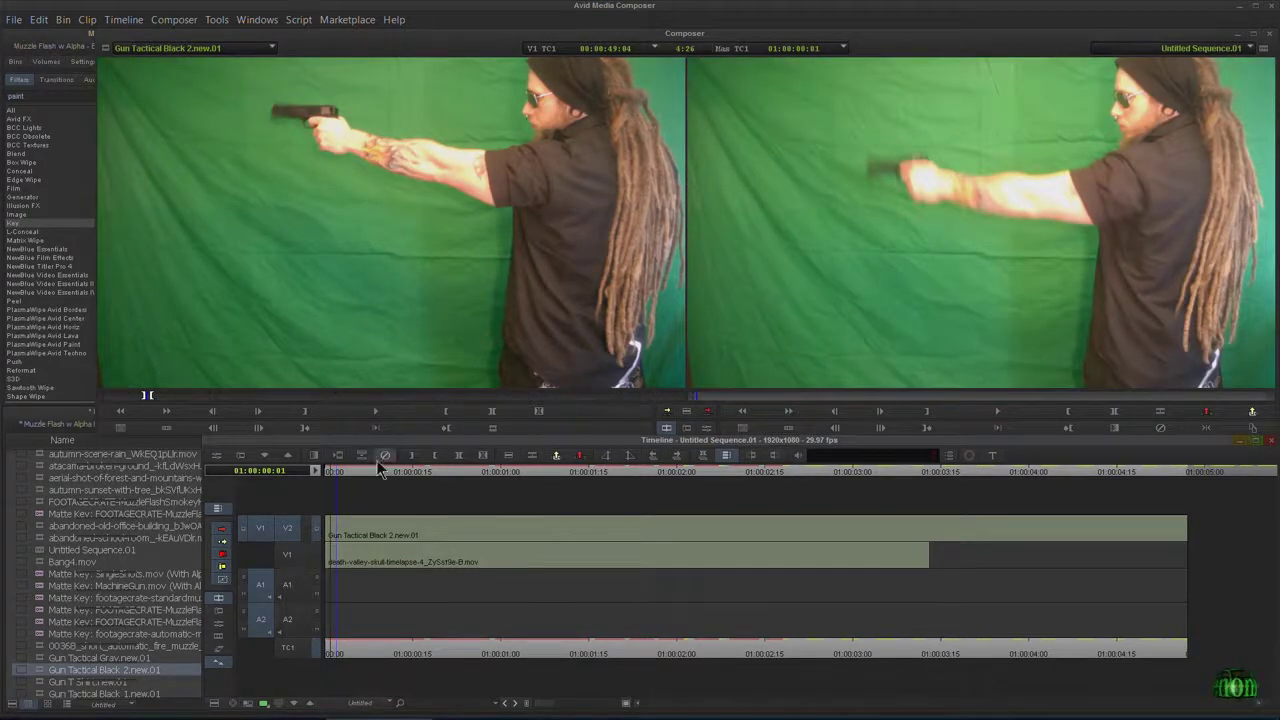
pyautogui.moveTo(346, 478); pyautogui.dragTo(278, 486)
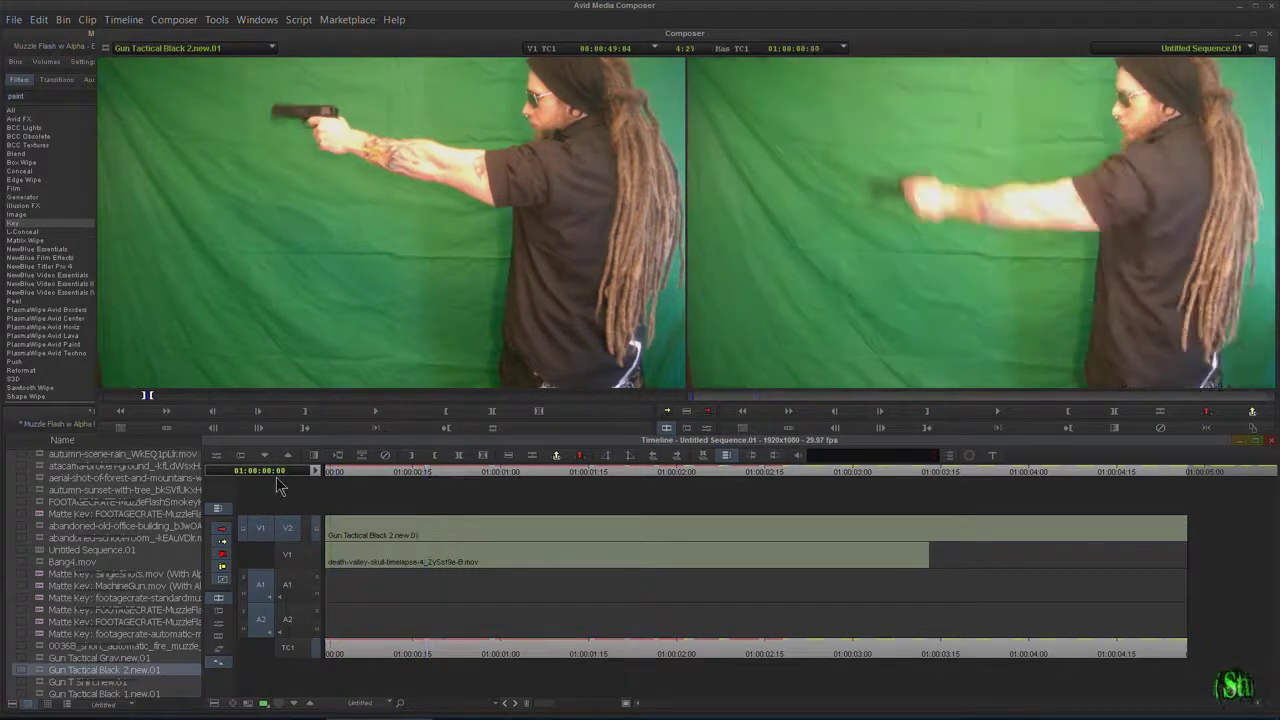
# Apply the SpectraMatte key effect to the gun clip on V2 and open it in the Effect Editor.
pyautogui.click(15, 226)
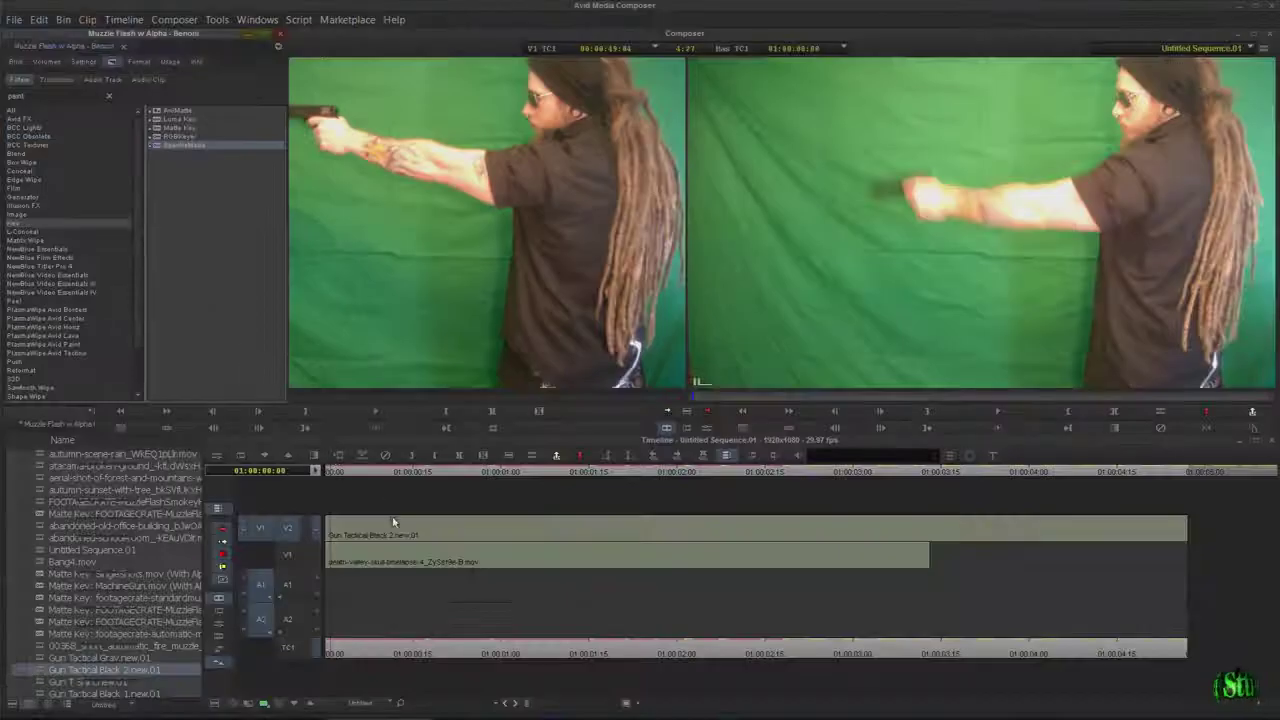
pyautogui.moveTo(393, 521); pyautogui.dragTo(393, 521)
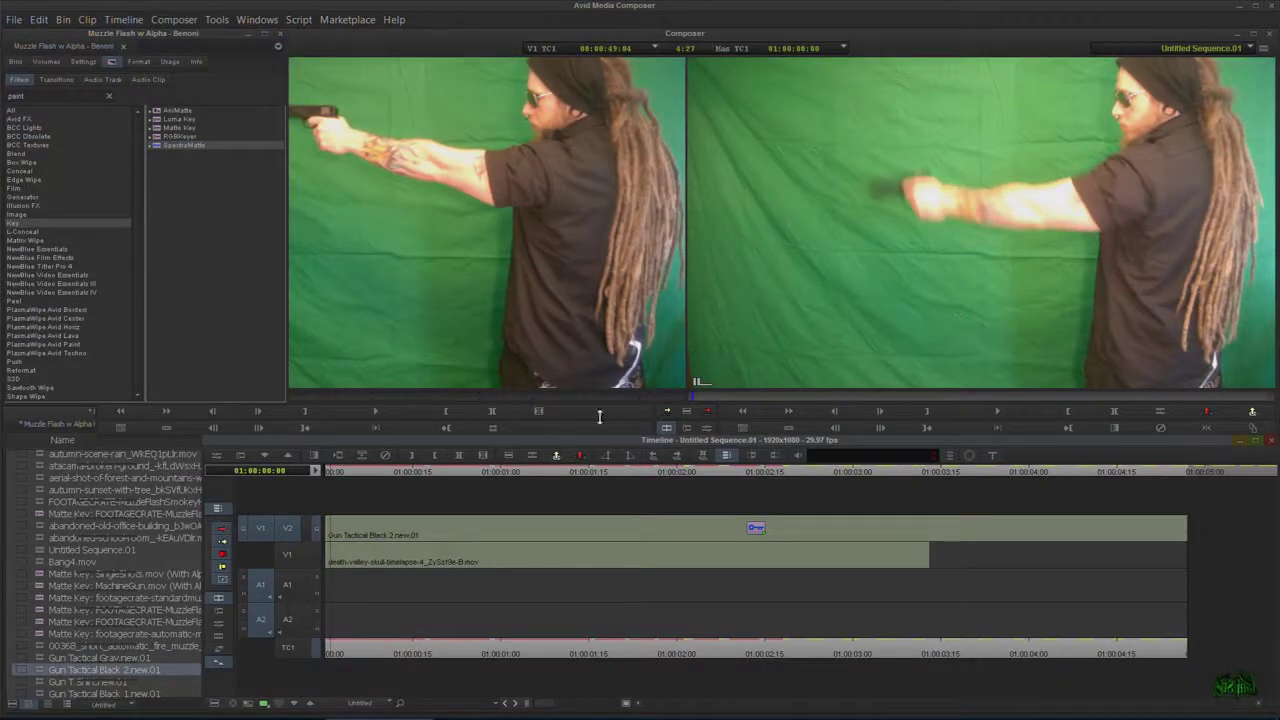
pyautogui.click(706, 427)
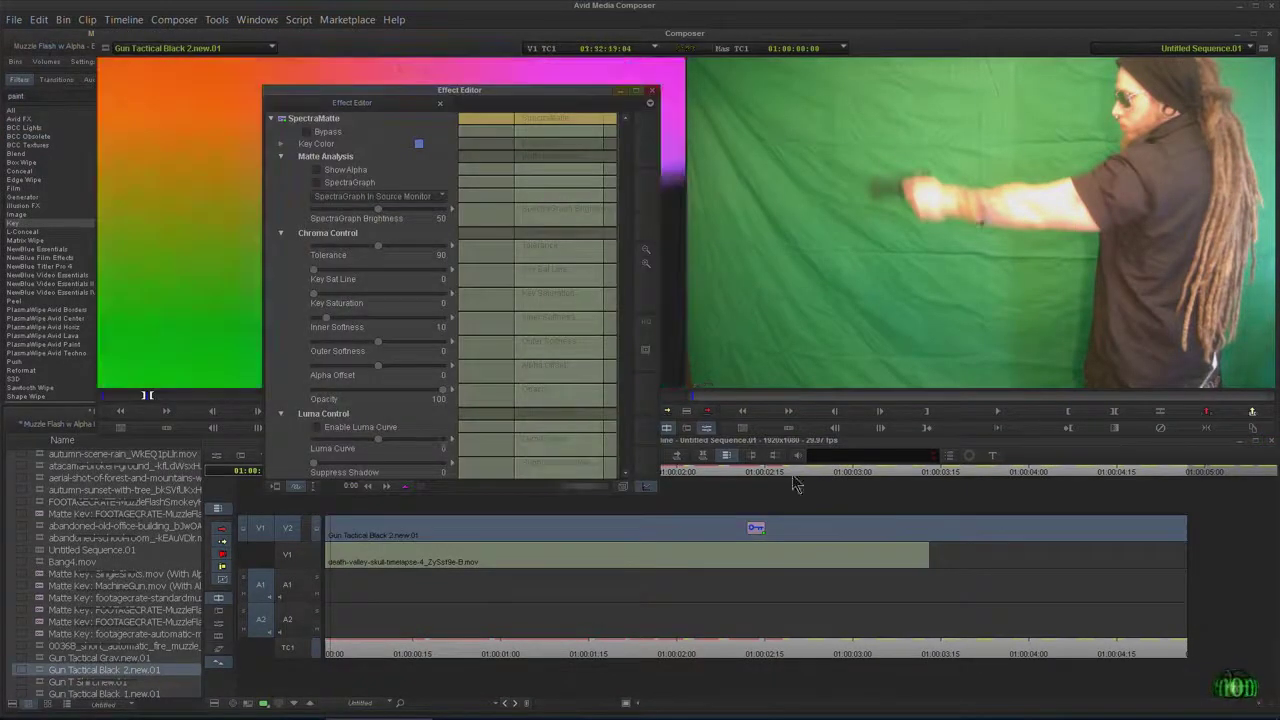
pyautogui.moveTo(463, 95); pyautogui.dragTo(417, 97)
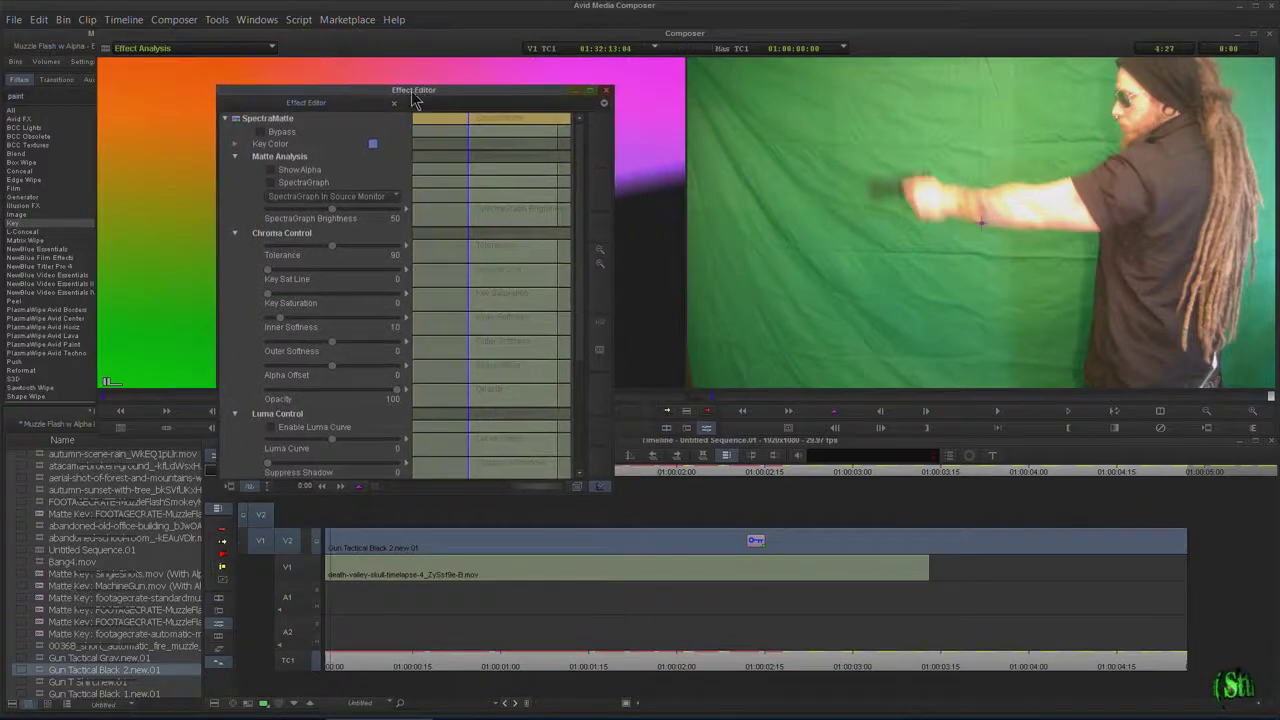
# Expand the Key Color settings, set Red to 92 and Green to 187, and try sampling a skin tone as the key color.
pyautogui.click(235, 144)
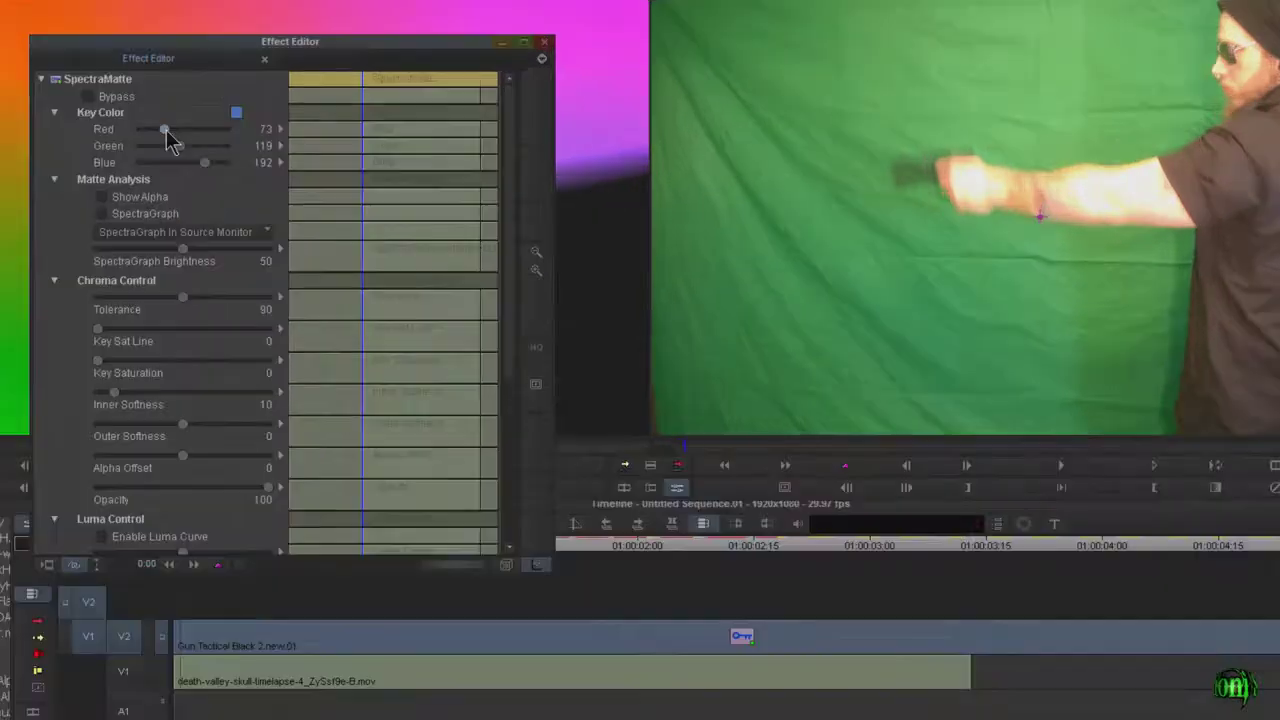
pyautogui.moveTo(317, 157); pyautogui.dragTo(345, 168)
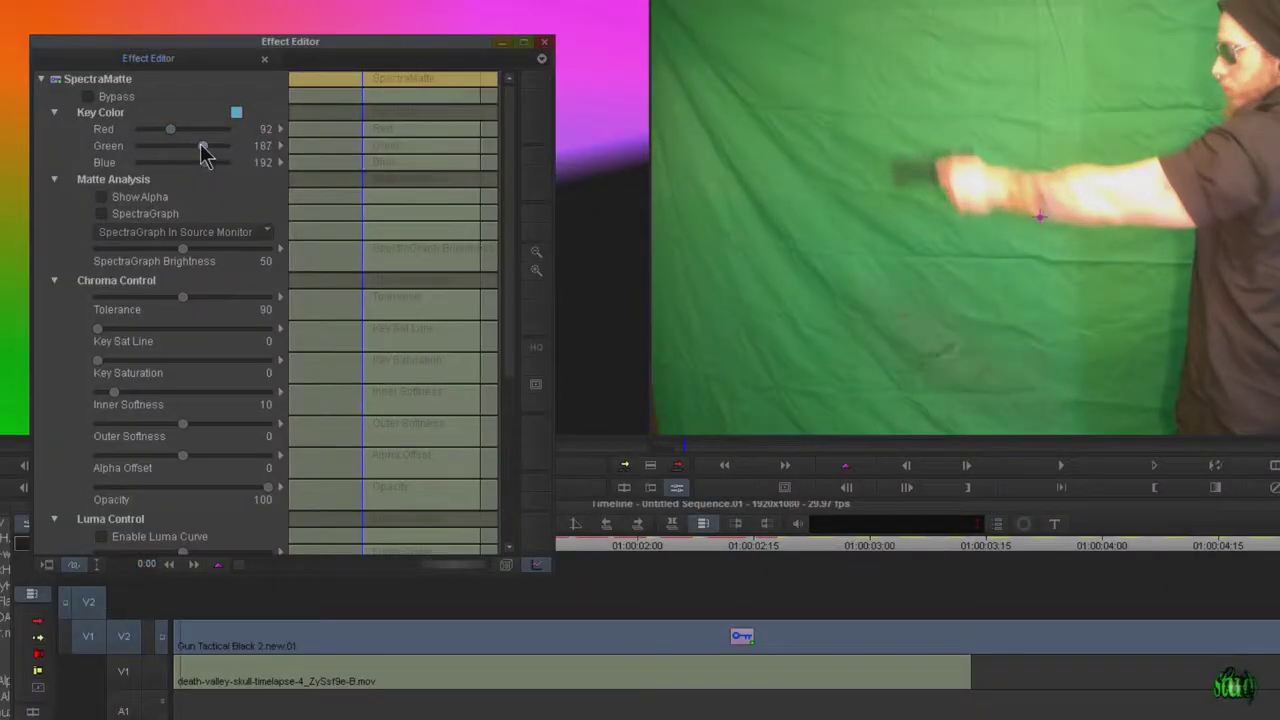
pyautogui.click(237, 110)
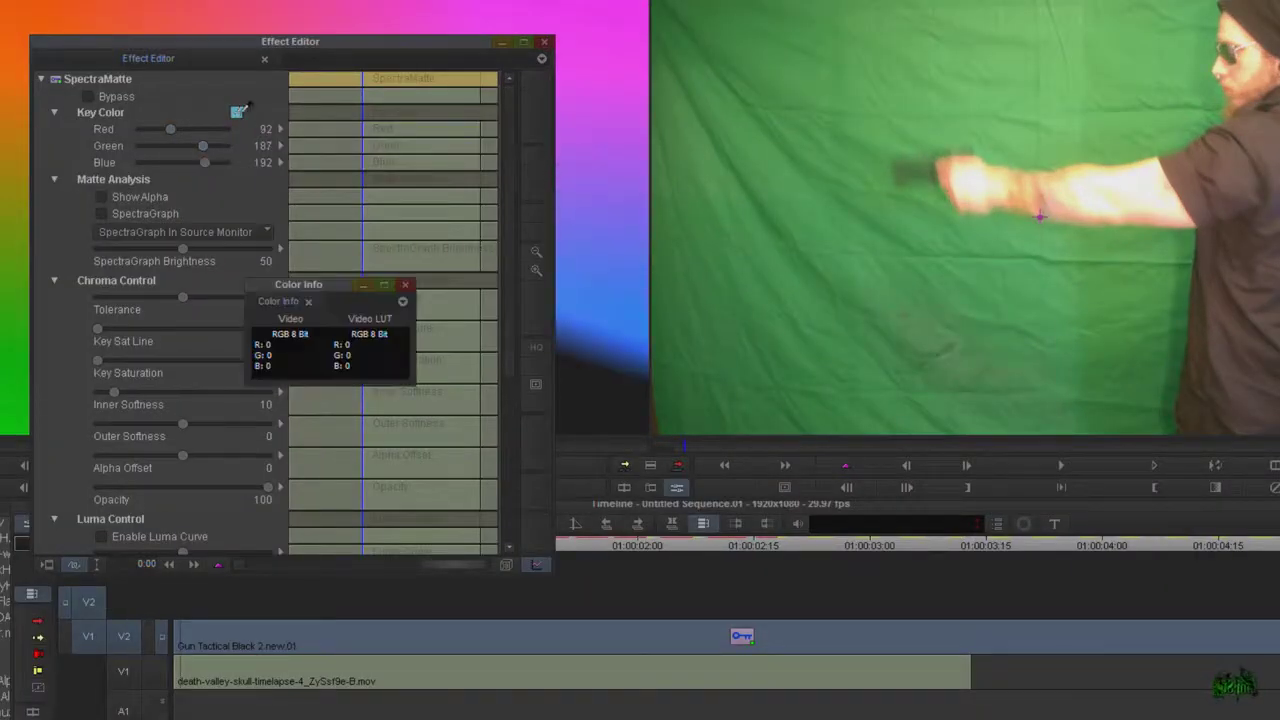
pyautogui.moveTo(803, 253); pyautogui.dragTo(955, 298)
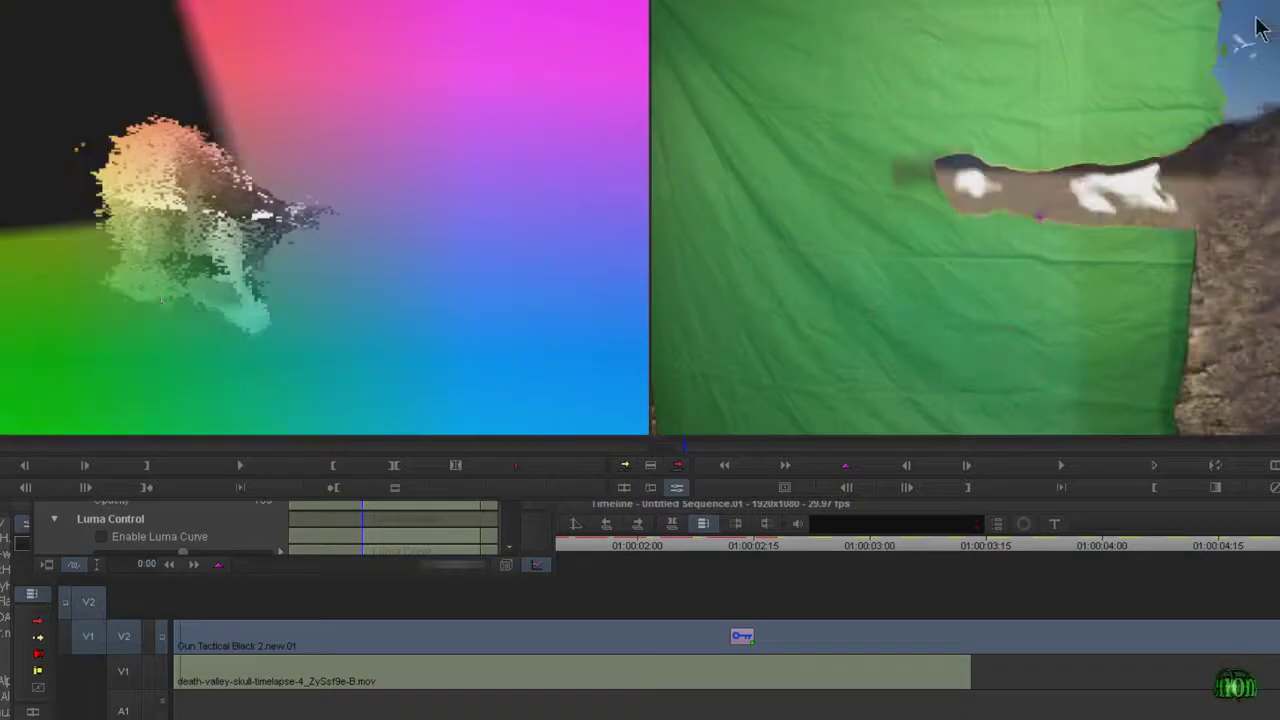
# Sample the green backdrop so the key color is about Red 45, Green 146, Blue 68.
pyautogui.click(230, 530)
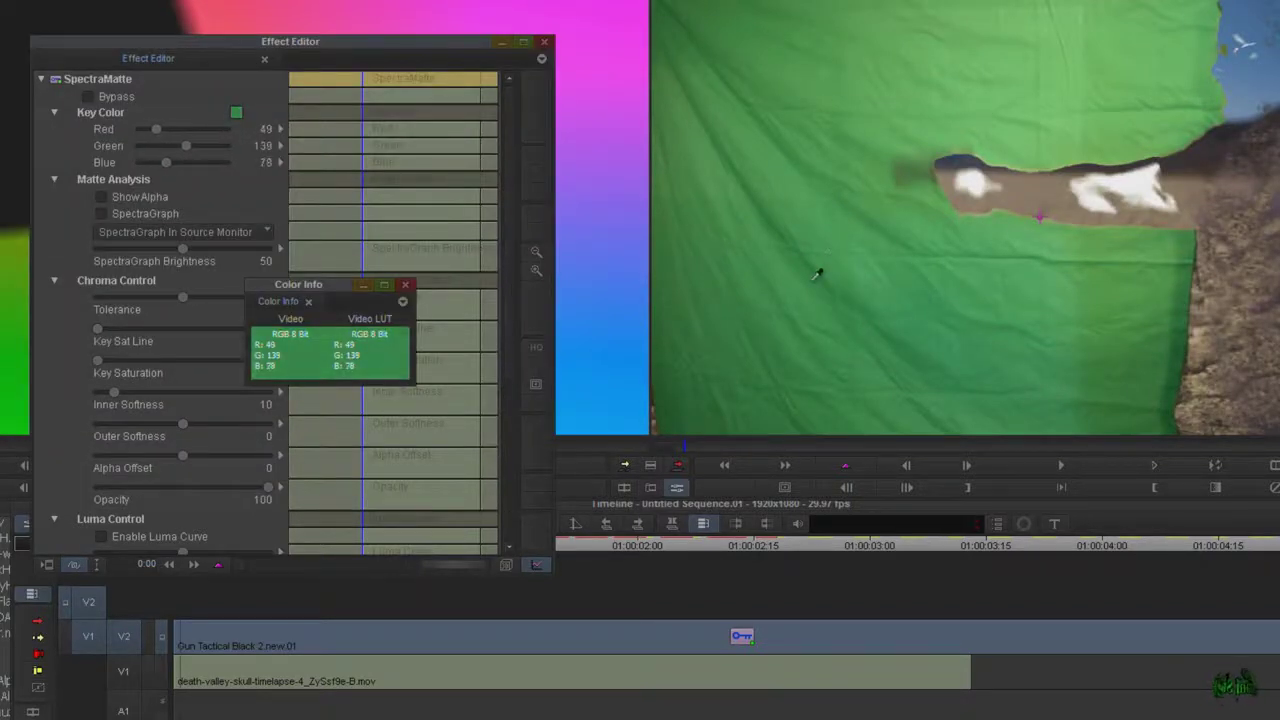
pyautogui.moveTo(459, 382); pyautogui.dragTo(837, 269)
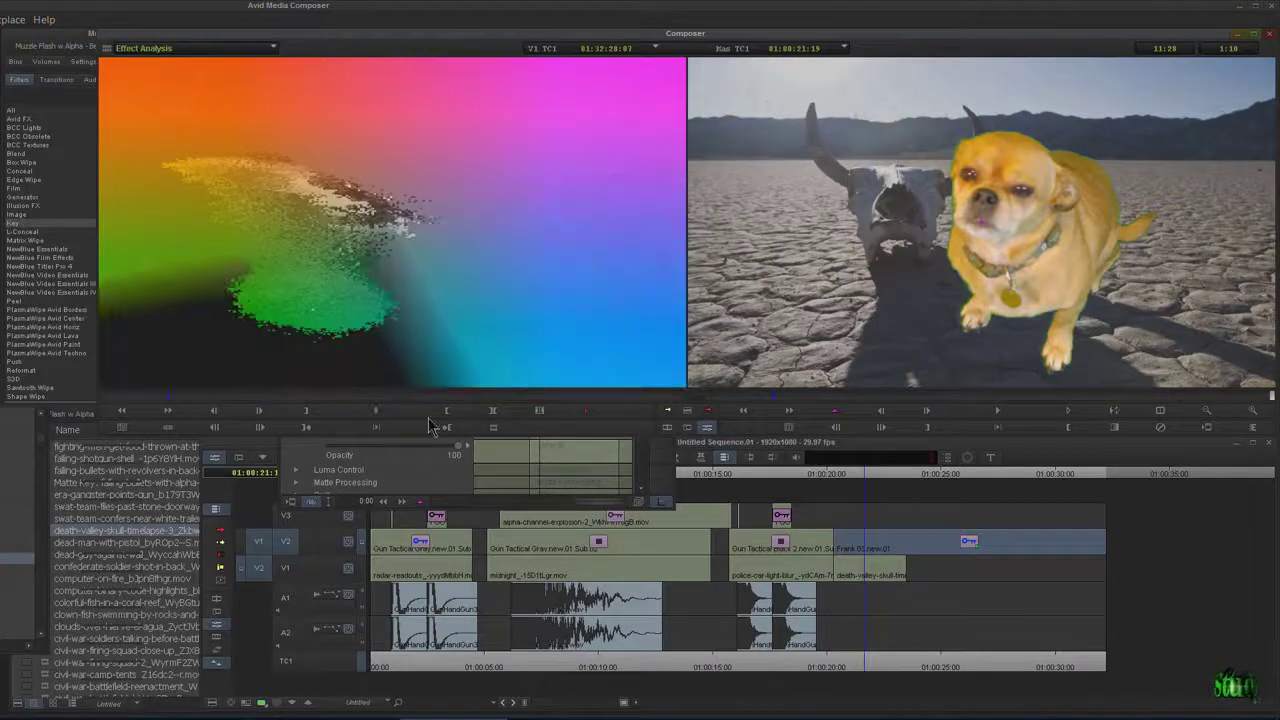
pyautogui.moveTo(417, 183)
pyautogui.mouseDown()
pyautogui.moveTo(406, 187)
pyautogui.moveTo(434, 185)
pyautogui.moveTo(416, 188)
pyautogui.mouseUp()
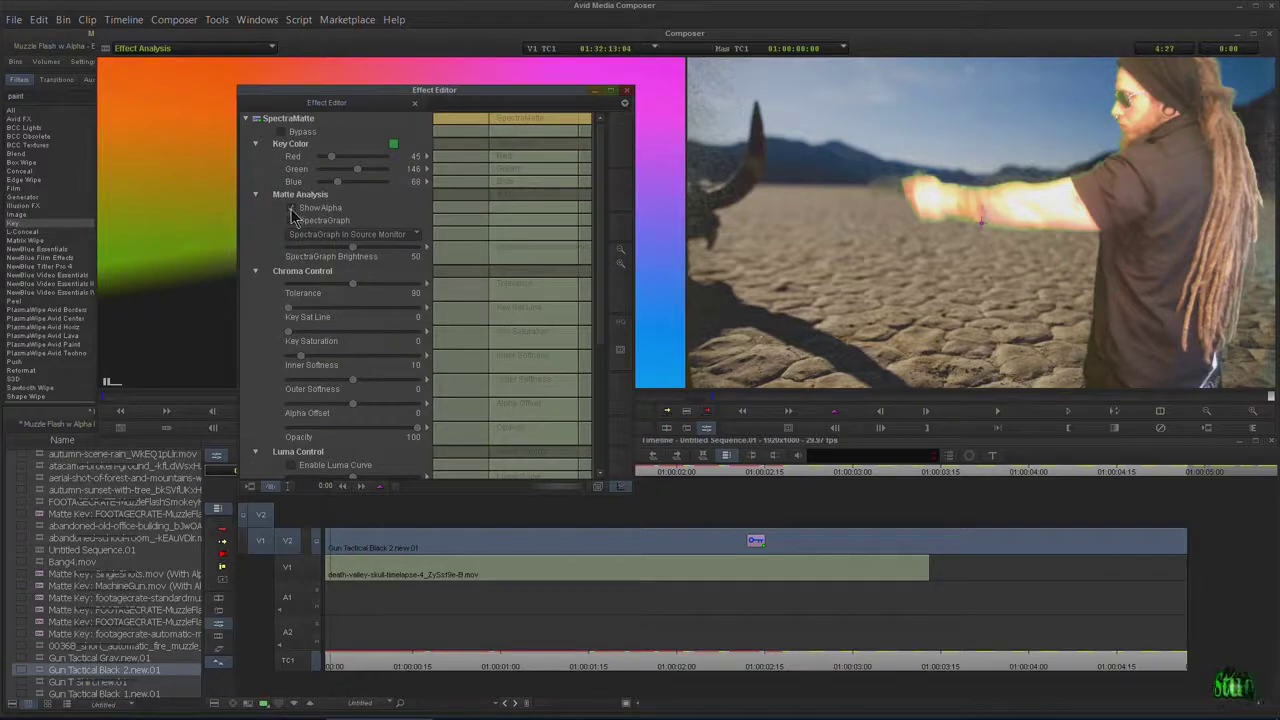
# Examine the key's black-and-white matte with ShowAlpha, and return to the composite view.
pyautogui.click(291, 208)
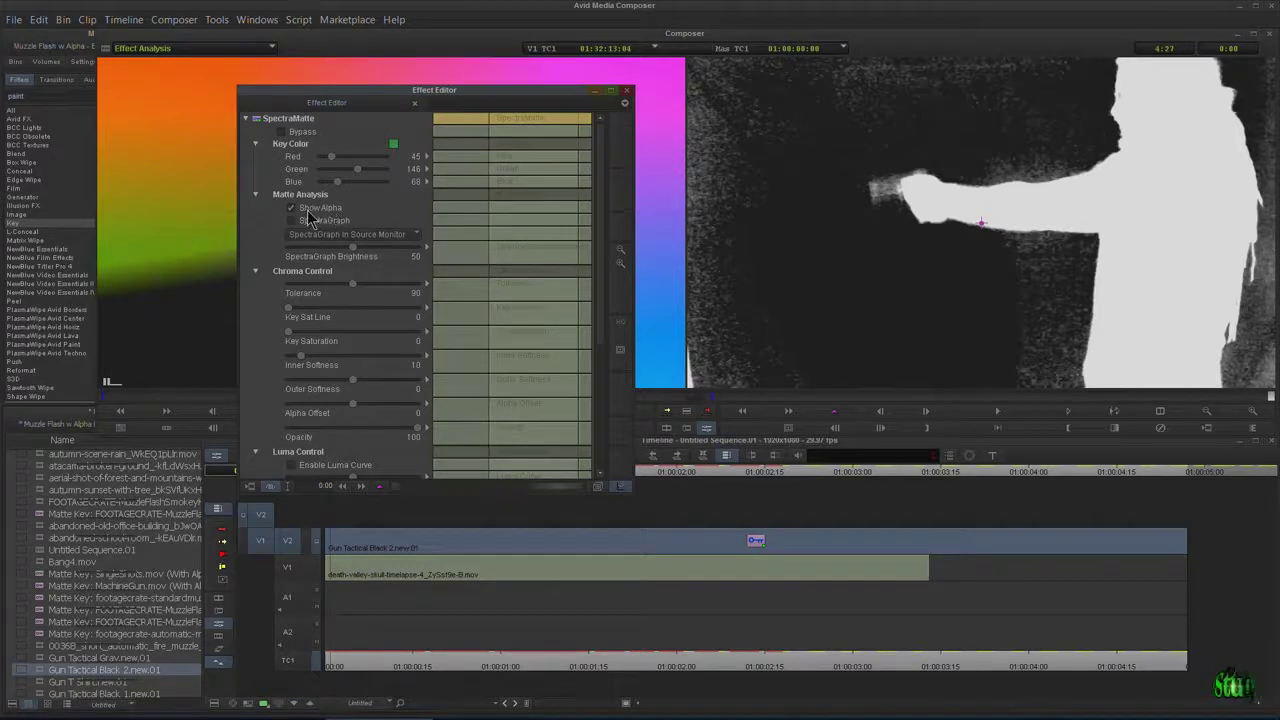
pyautogui.click(291, 208)
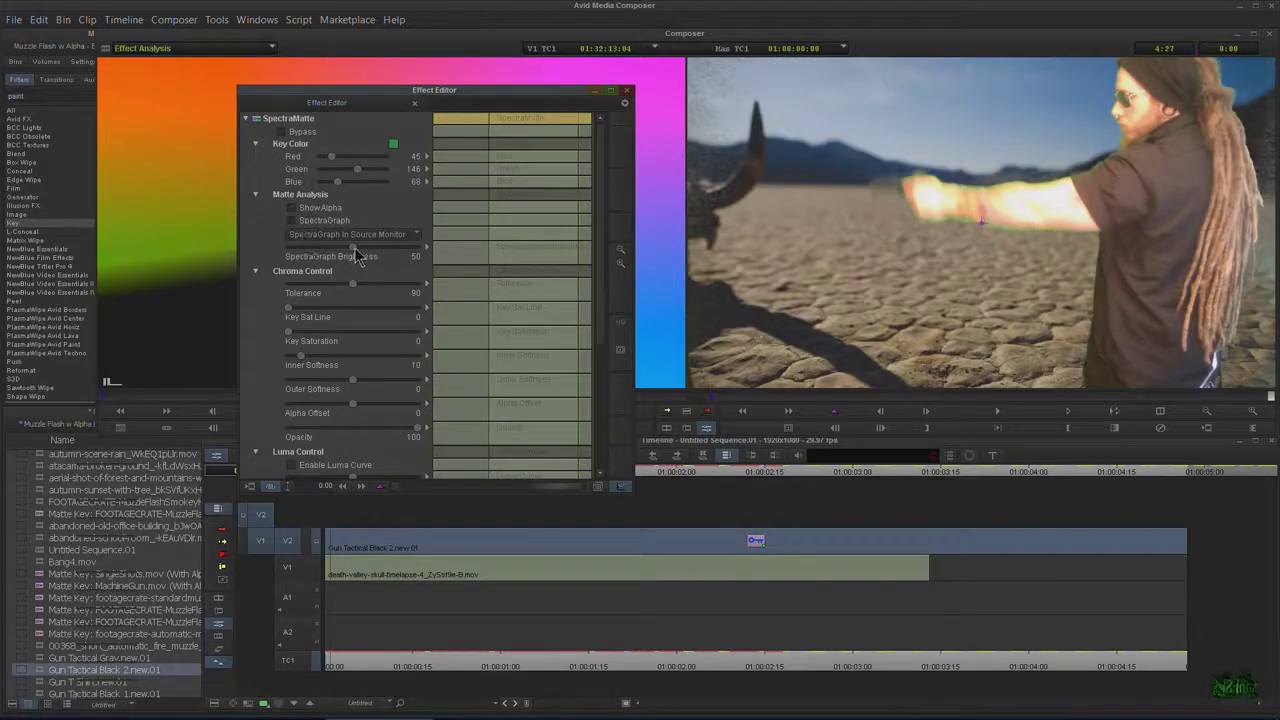
# Set the SpectraGraph Brightness to 49, moving the Effect Editor aside to check the graph.
pyautogui.moveTo(352, 253); pyautogui.dragTo(349, 256)
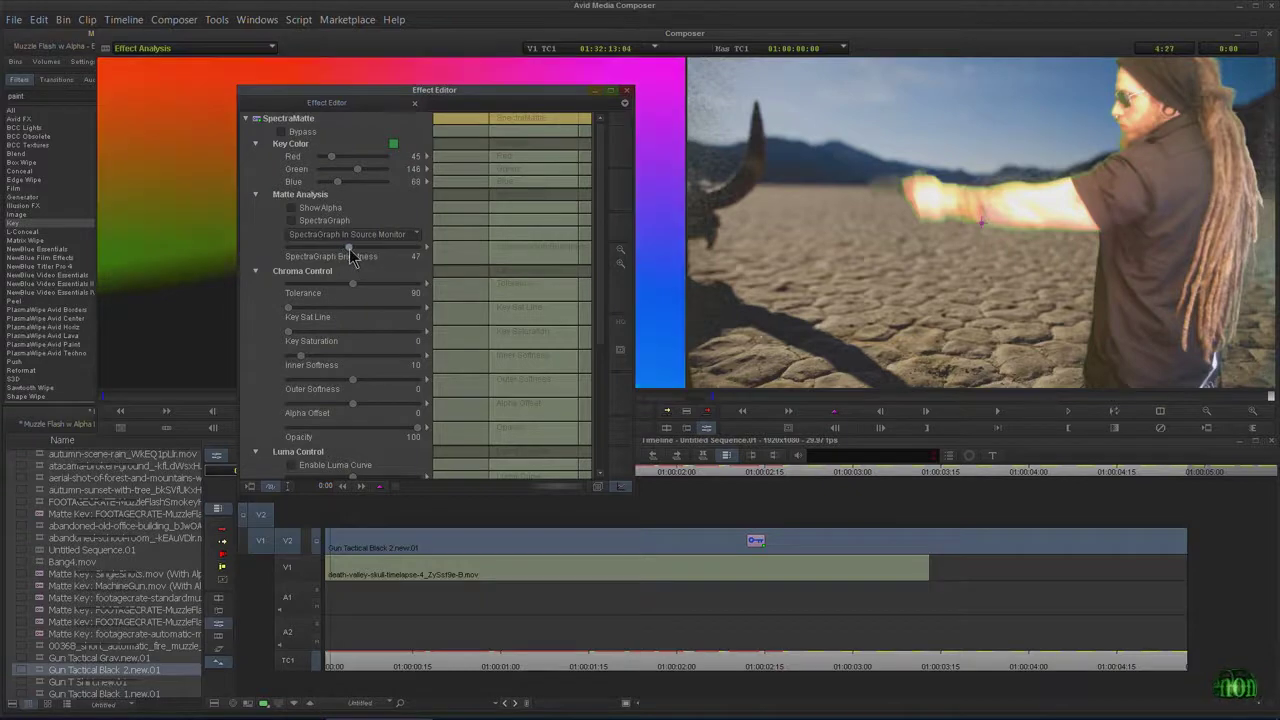
pyautogui.moveTo(308, 92); pyautogui.dragTo(630, 132)
pyautogui.moveTo(522, 132); pyautogui.dragTo(297, 96)
pyautogui.moveTo(346, 252); pyautogui.dragTo(349, 252)
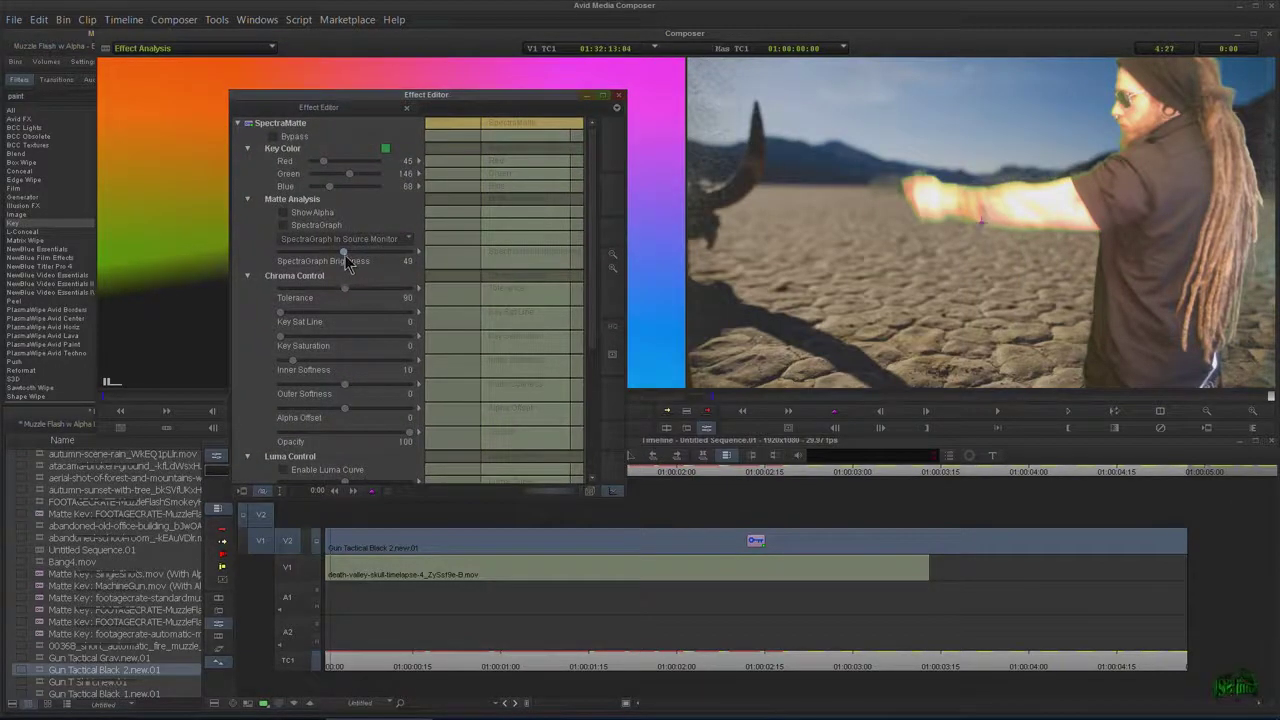
# Raise the Chroma Control Tolerance to 168, playing the clip and checking the key where the shooter aims the gun.
pyautogui.moveTo(408, 97); pyautogui.dragTo(406, 78)
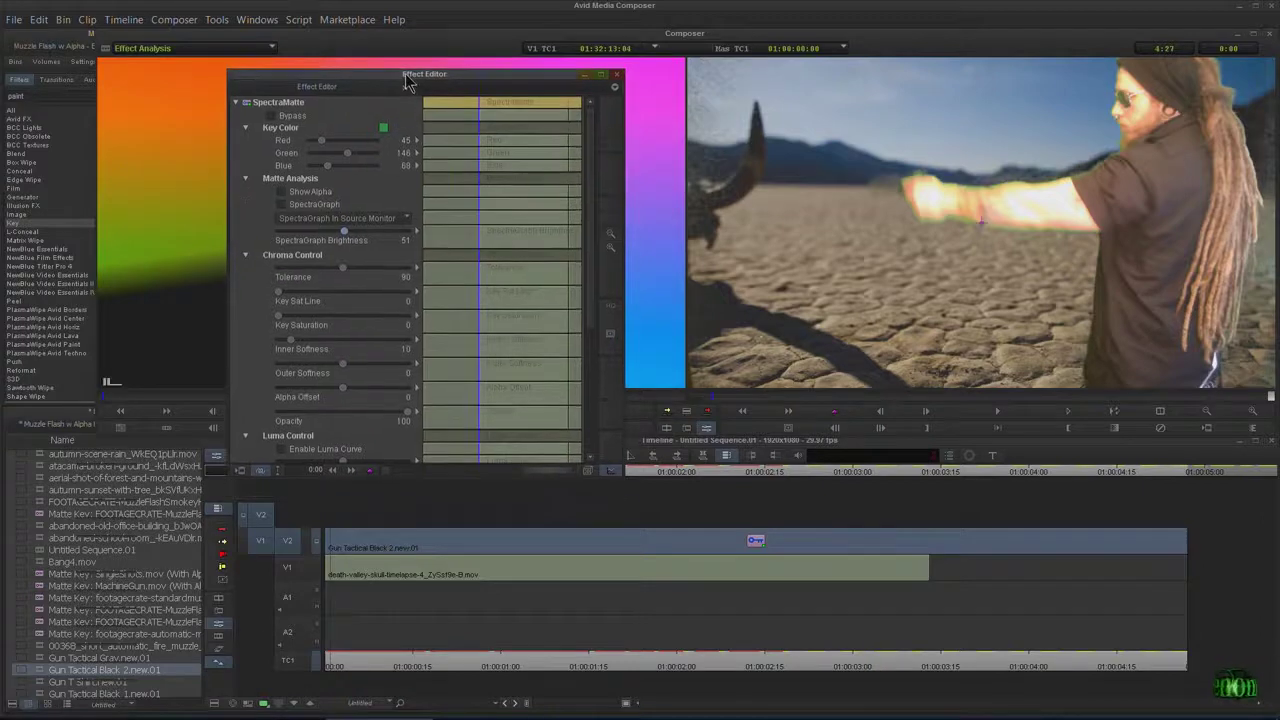
pyautogui.moveTo(370, 269); pyautogui.dragTo(385, 269)
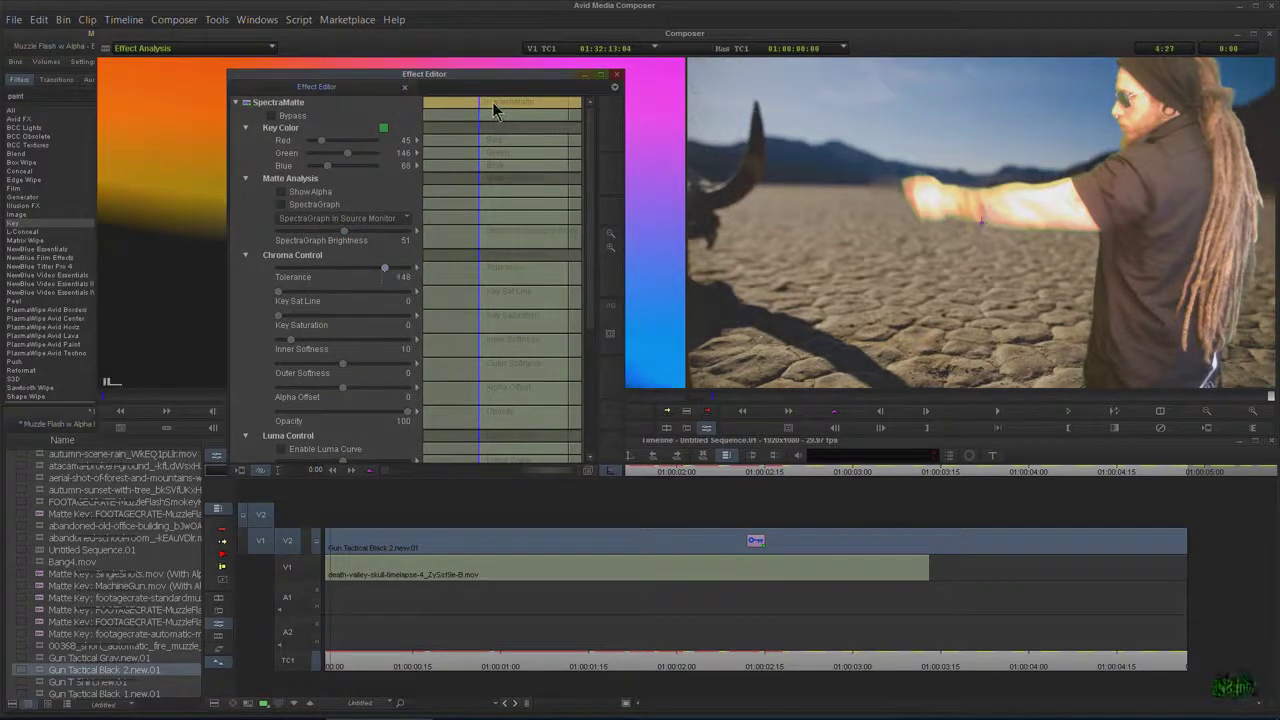
pyautogui.press('space')
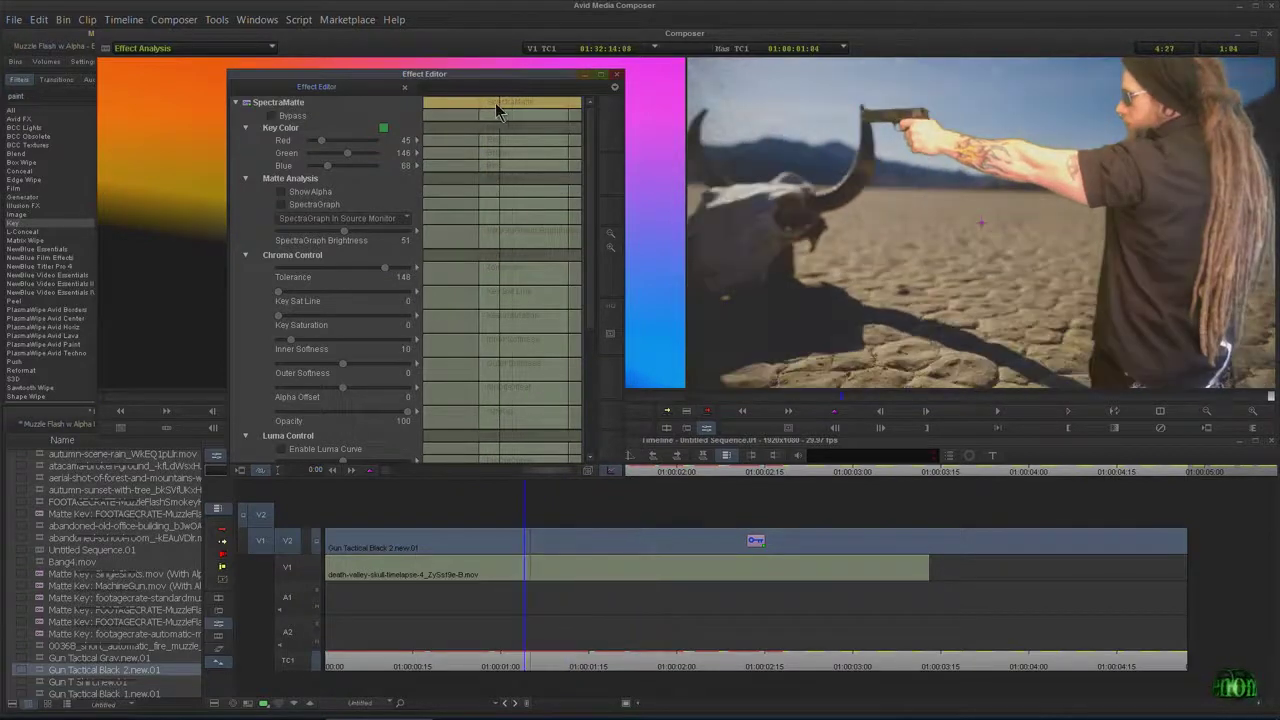
pyautogui.click(491, 108)
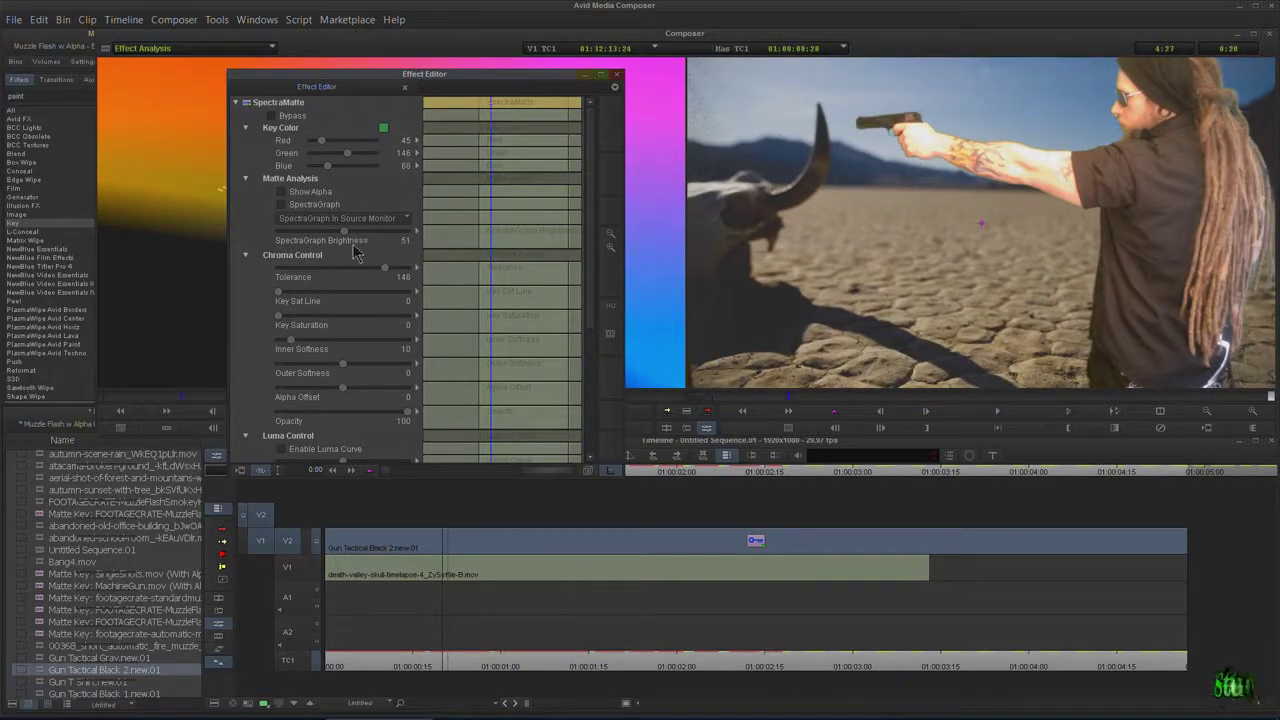
pyautogui.moveTo(385, 269); pyautogui.dragTo(399, 269)
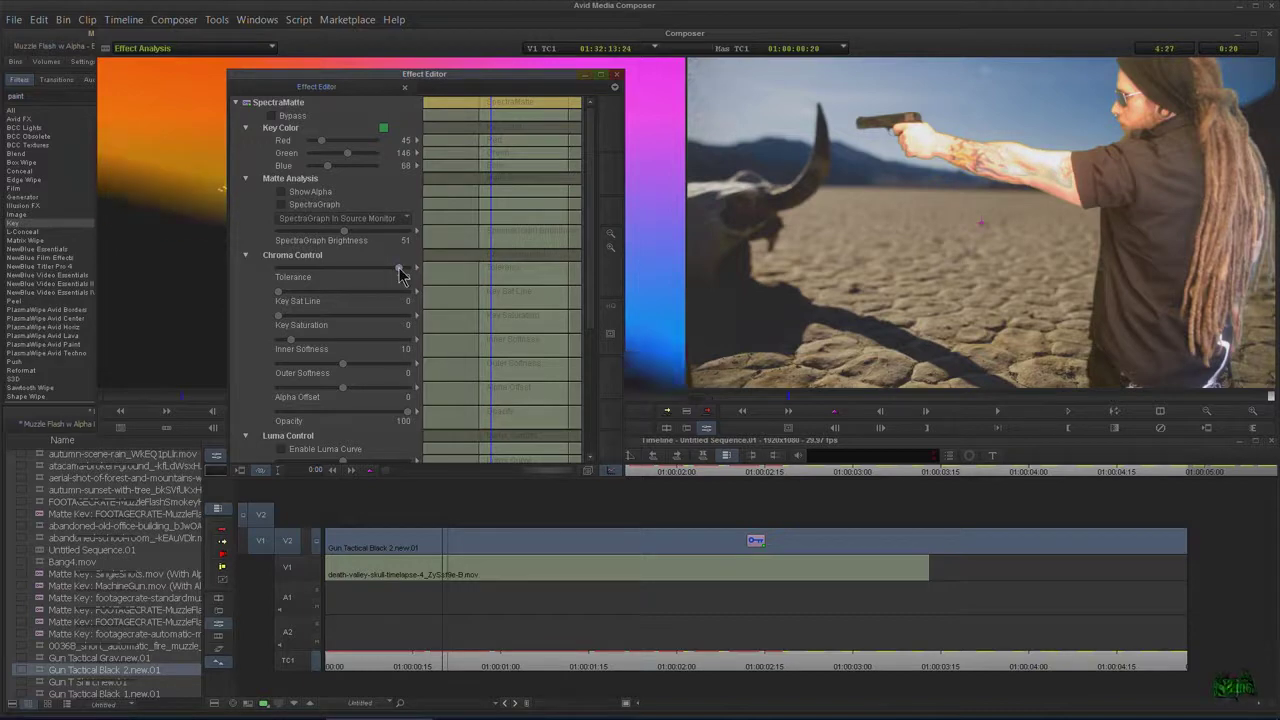
# Try an Inner Softness of 84 and inspect the shooter's arm up close in the composite.
pyautogui.moveTo(283, 296); pyautogui.dragTo(387, 342)
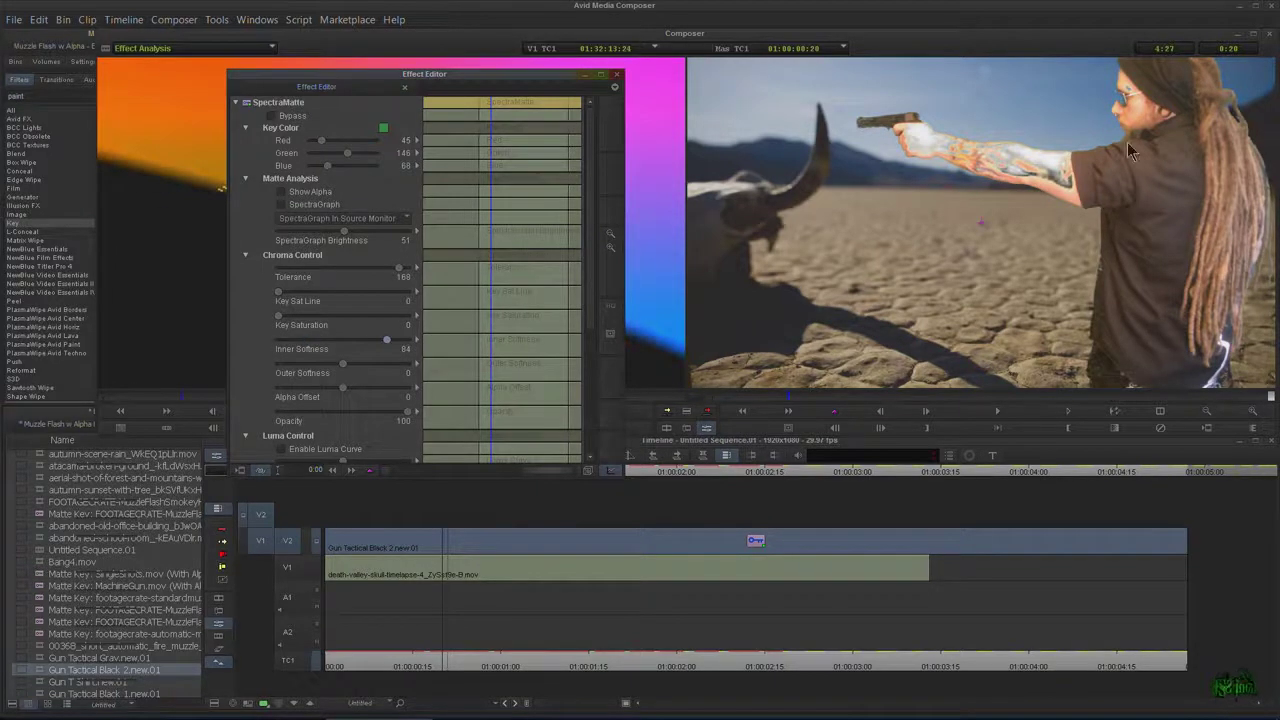
pyautogui.click(1260, 420)
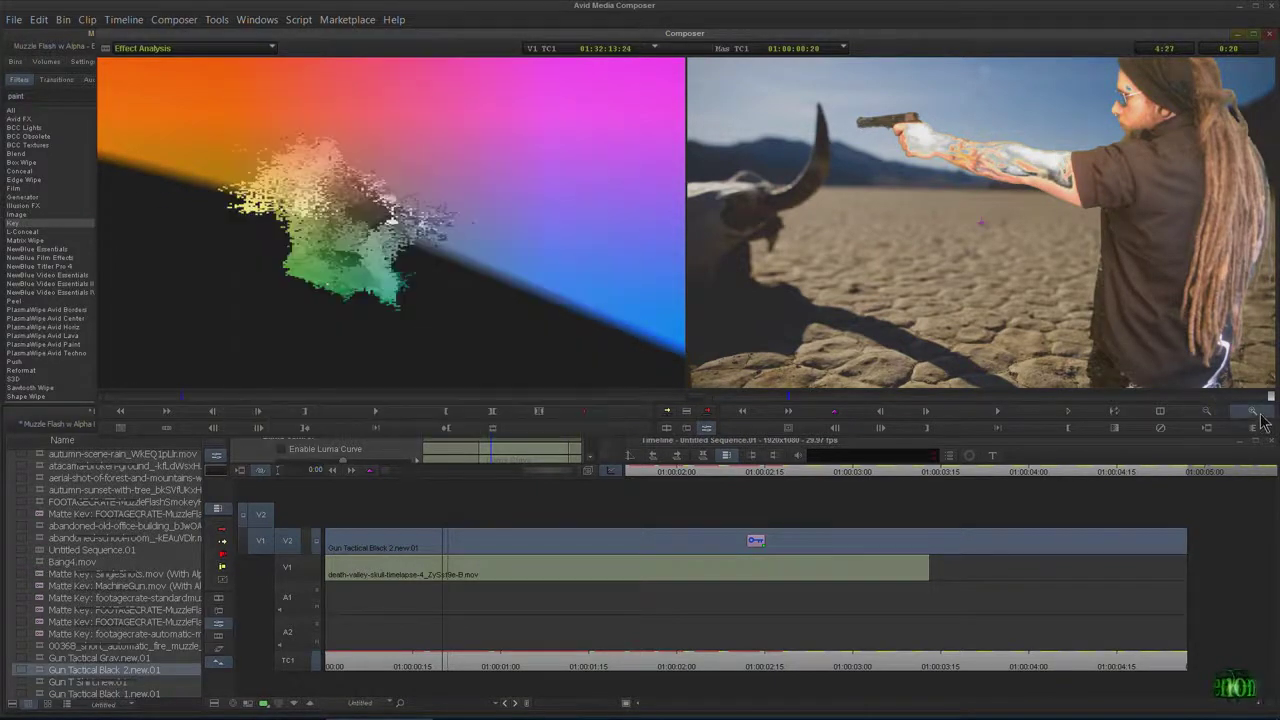
pyautogui.click(1256, 414)
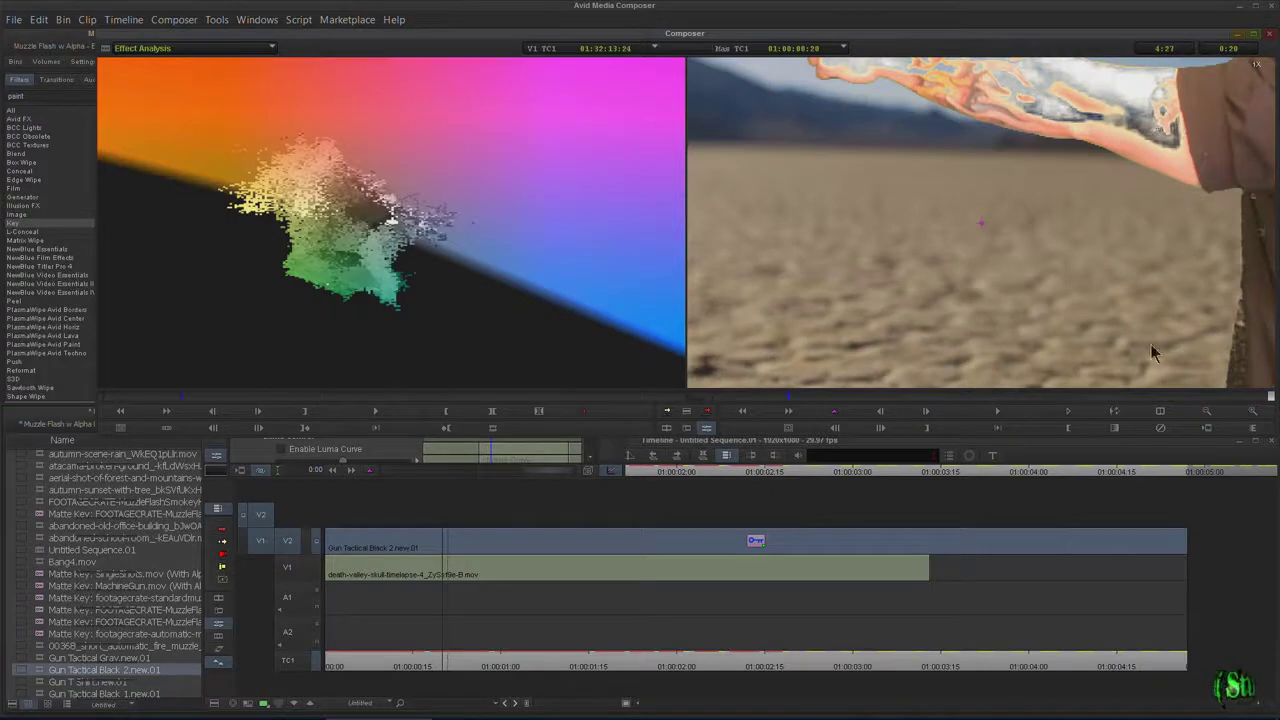
pyautogui.click(1206, 412)
pyautogui.click(385, 457)
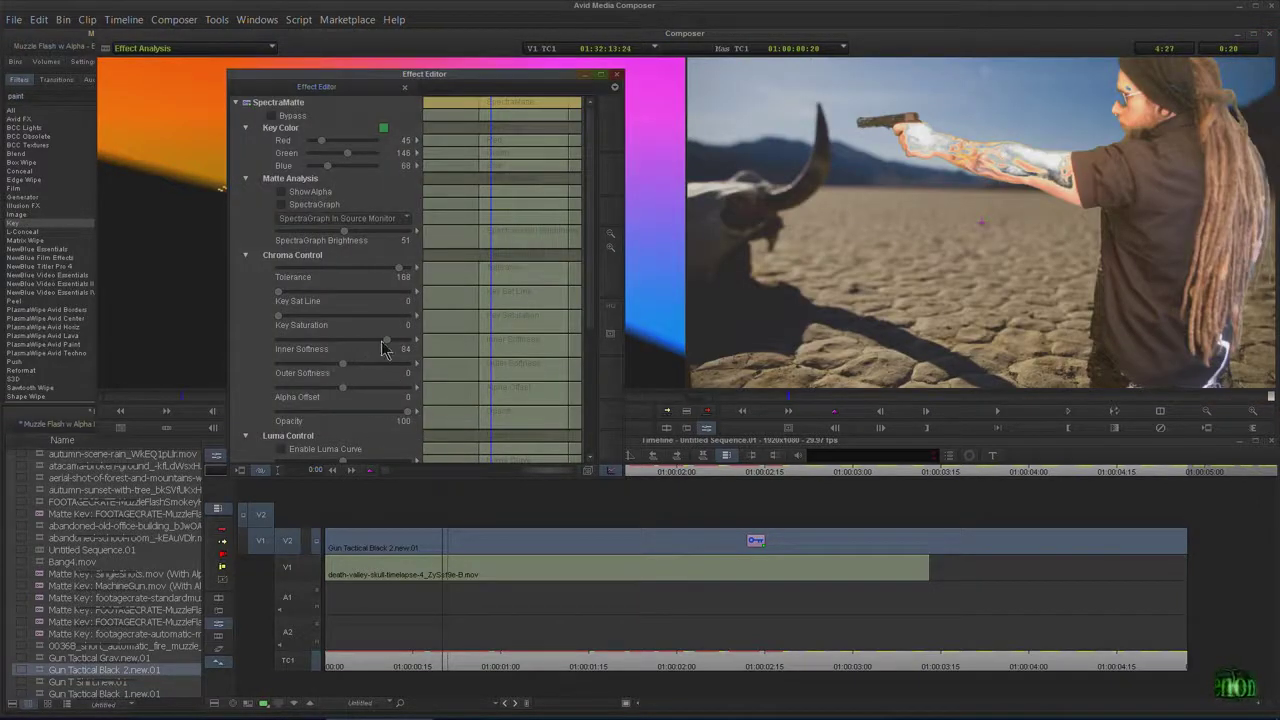
# Set the Inner Softness to 15 and the Outer Softness to -48.
pyautogui.moveTo(348, 345); pyautogui.dragTo(289, 360)
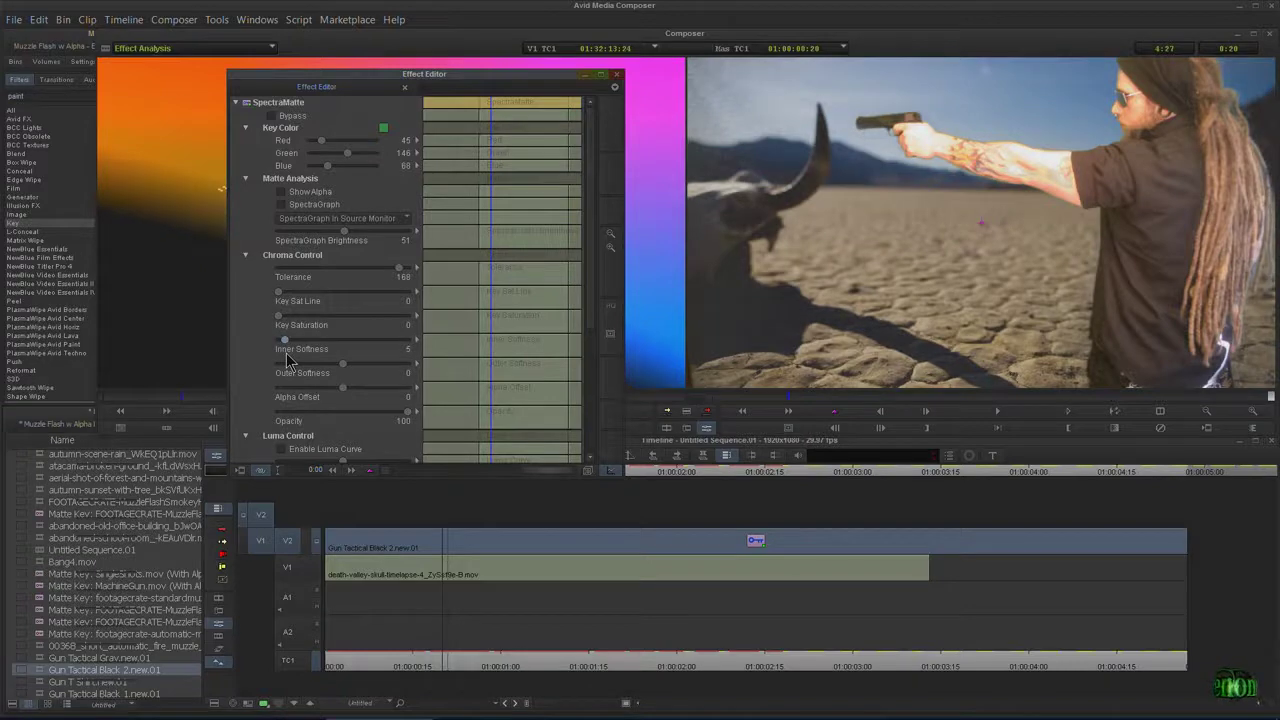
pyautogui.moveTo(343, 373); pyautogui.dragTo(315, 366)
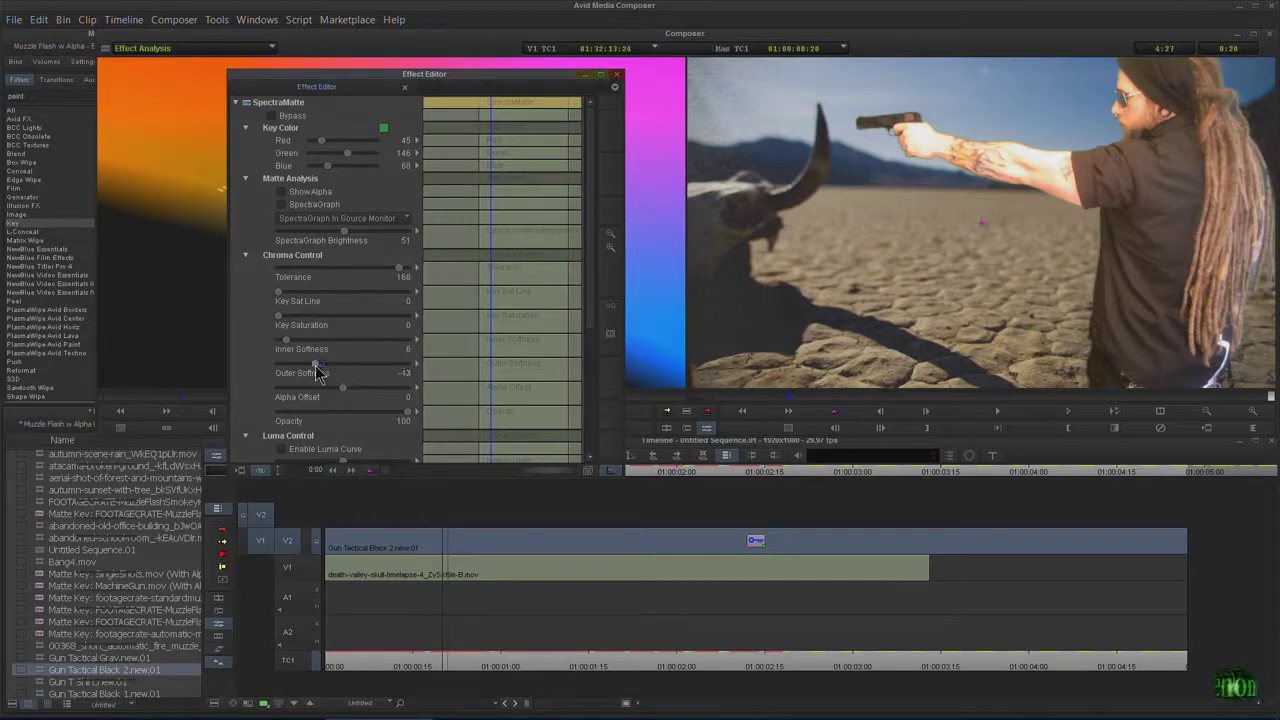
pyautogui.moveTo(292, 346); pyautogui.dragTo(300, 345)
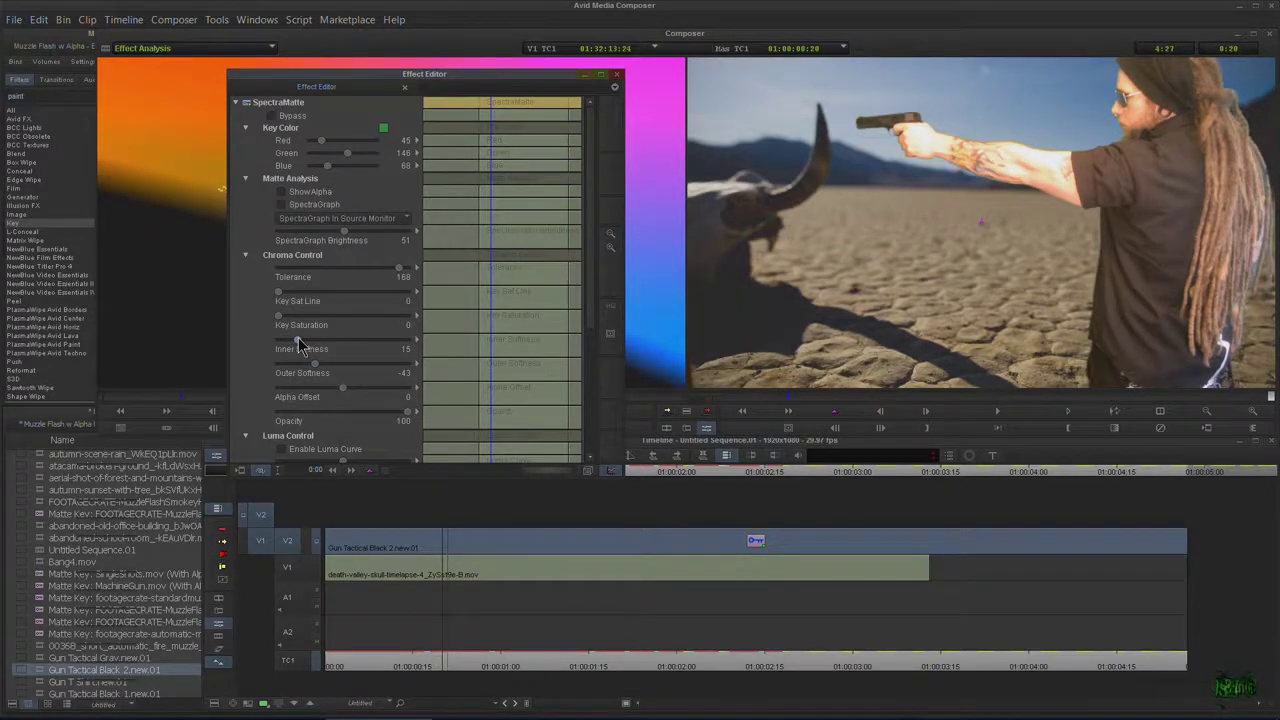
pyautogui.moveTo(318, 372); pyautogui.dragTo(311, 372)
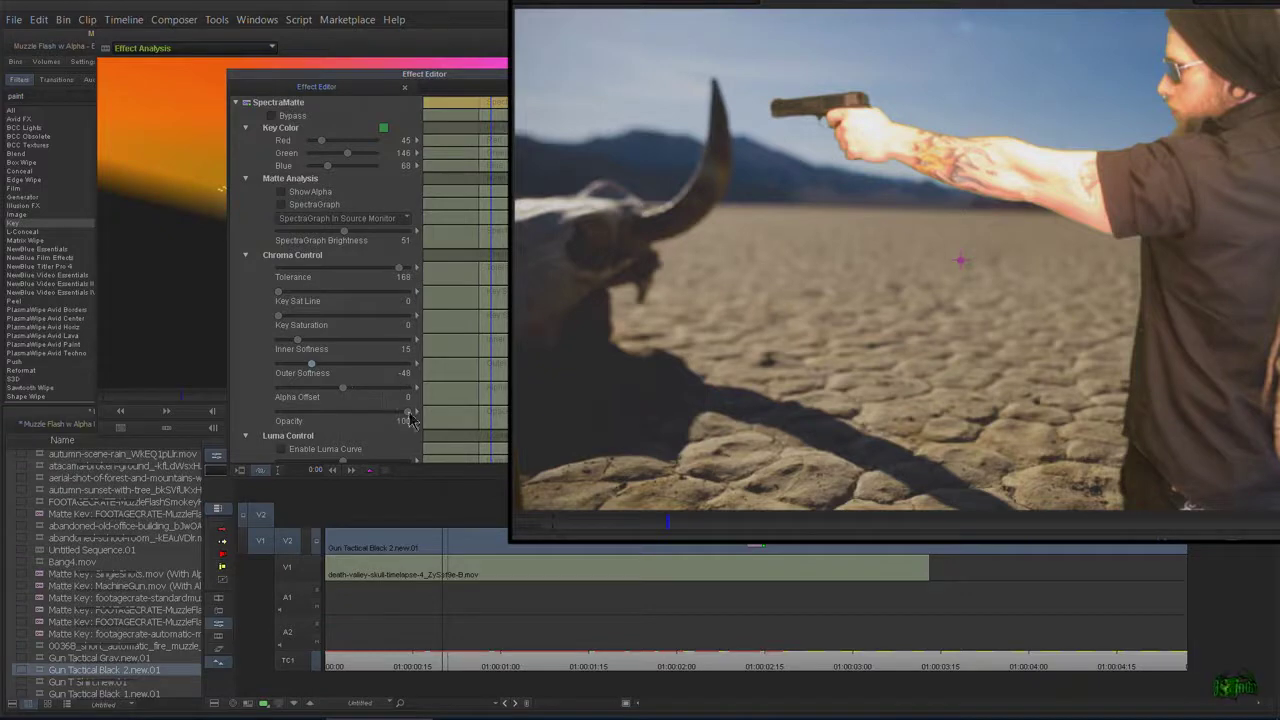
# Test a lower Opacity and restore it to 100, with Alpha Offset at 7 and Suppress Shadow at 12.
pyautogui.moveTo(404, 412); pyautogui.dragTo(344, 413)
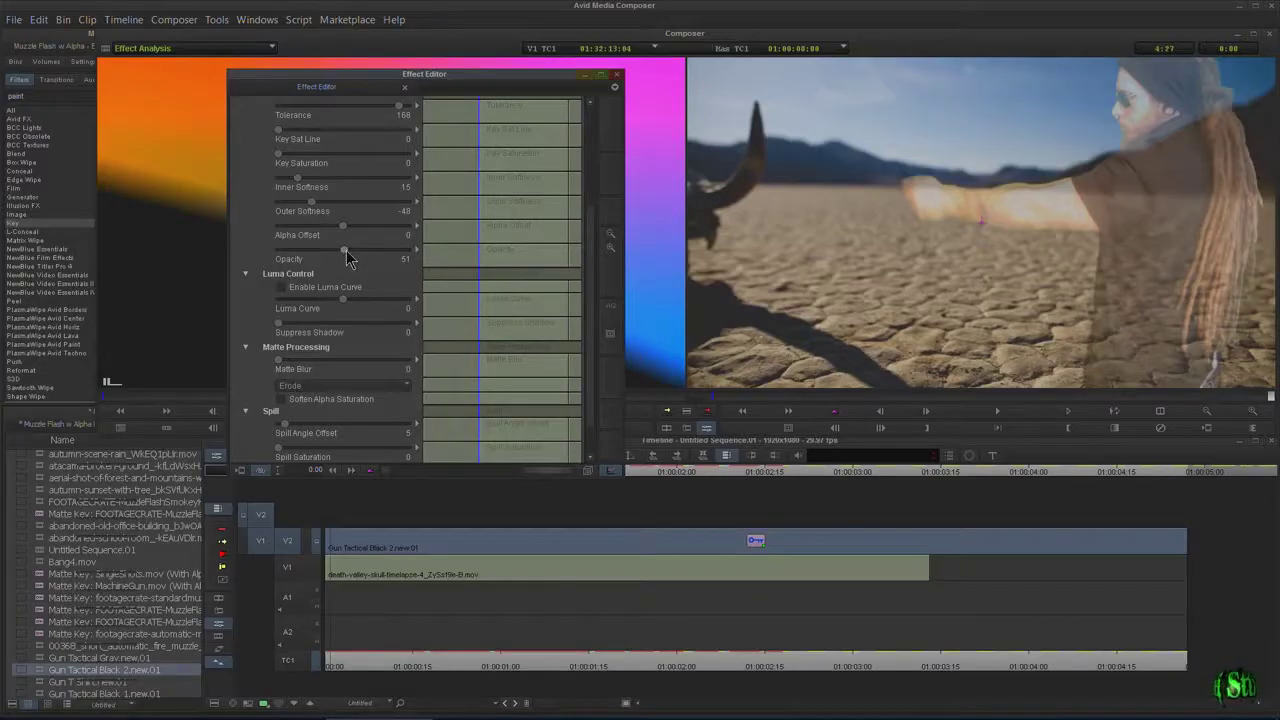
pyautogui.moveTo(347, 258); pyautogui.dragTo(466, 257)
pyautogui.moveTo(338, 232)
pyautogui.mouseDown()
pyautogui.moveTo(288, 234)
pyautogui.moveTo(408, 230)
pyautogui.moveTo(330, 243)
pyautogui.moveTo(348, 243)
pyautogui.mouseUp()
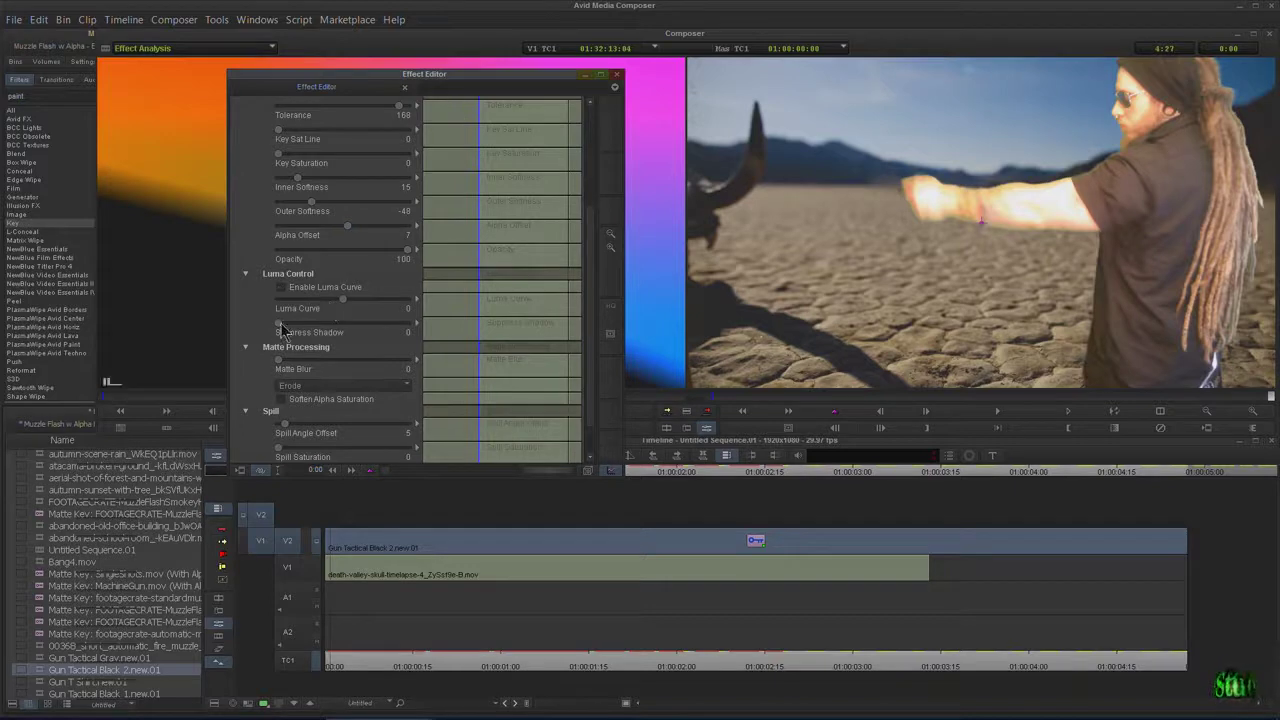
pyautogui.moveTo(288, 324); pyautogui.dragTo(349, 330)
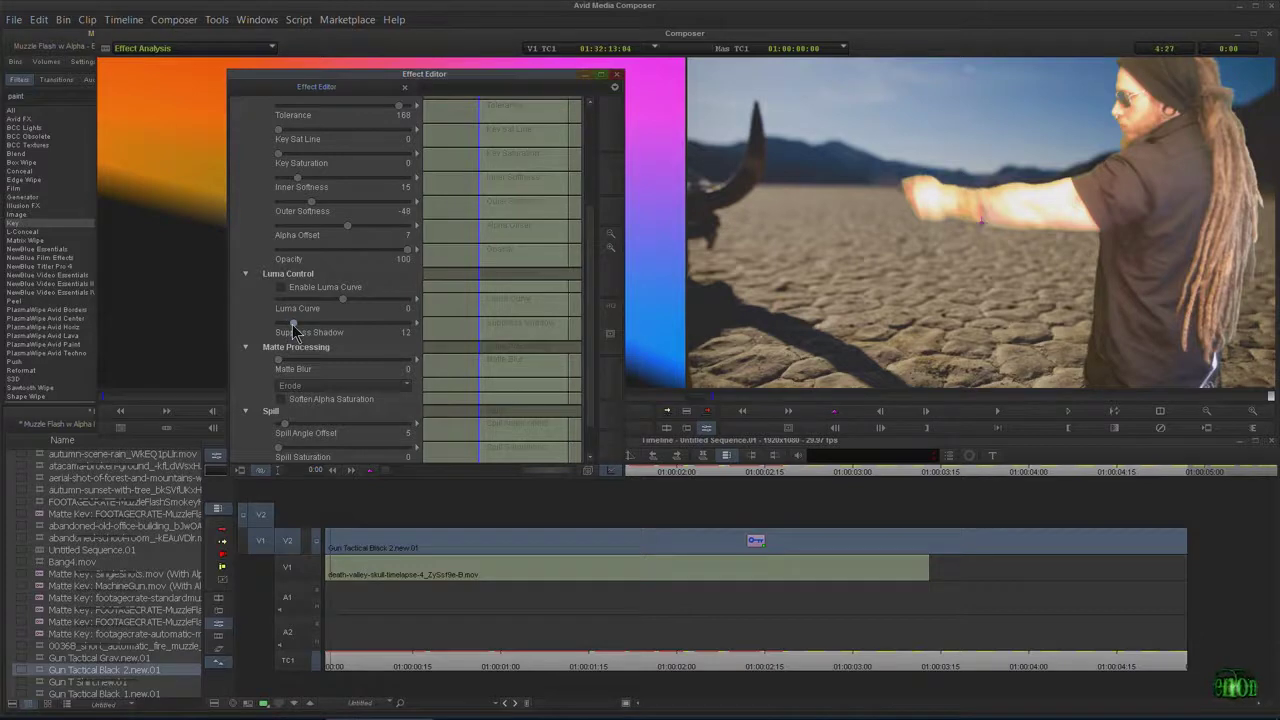
# Try Blur matte processing with Matte Blur at 74, and Dilate with Matte Blur at 52.
pyautogui.scroll(-2, 595, 235)
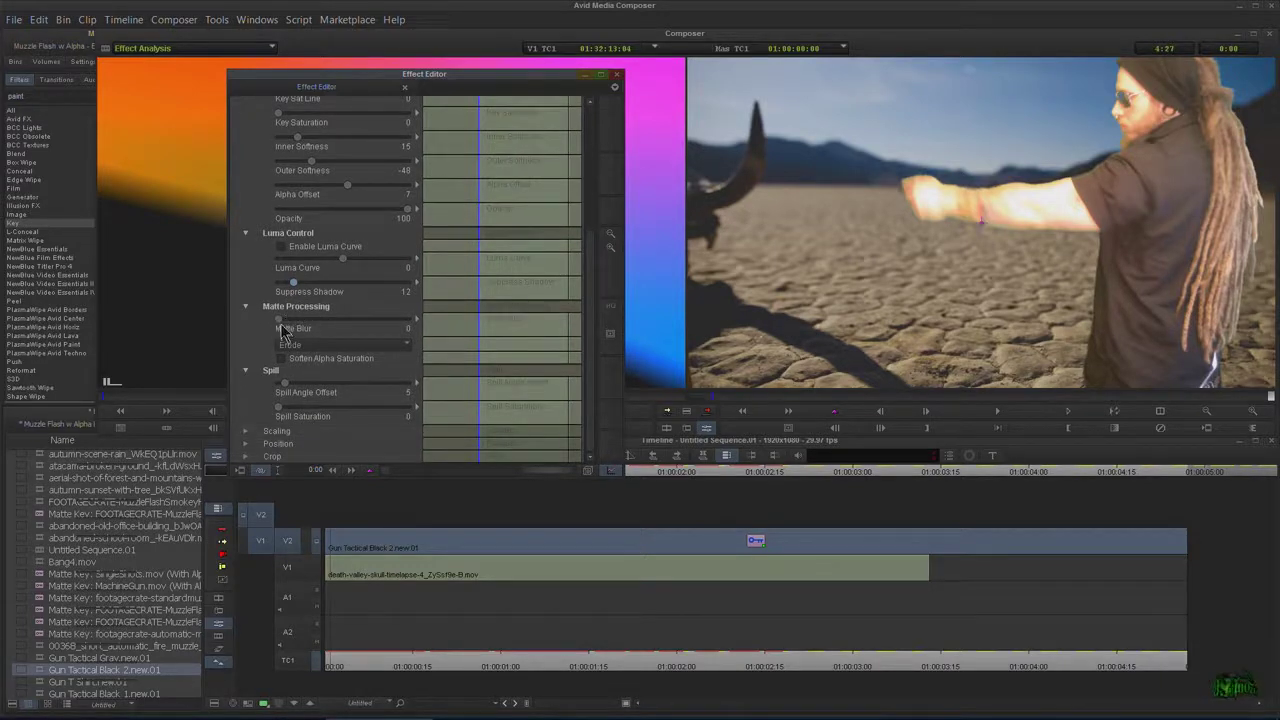
pyautogui.click(362, 350)
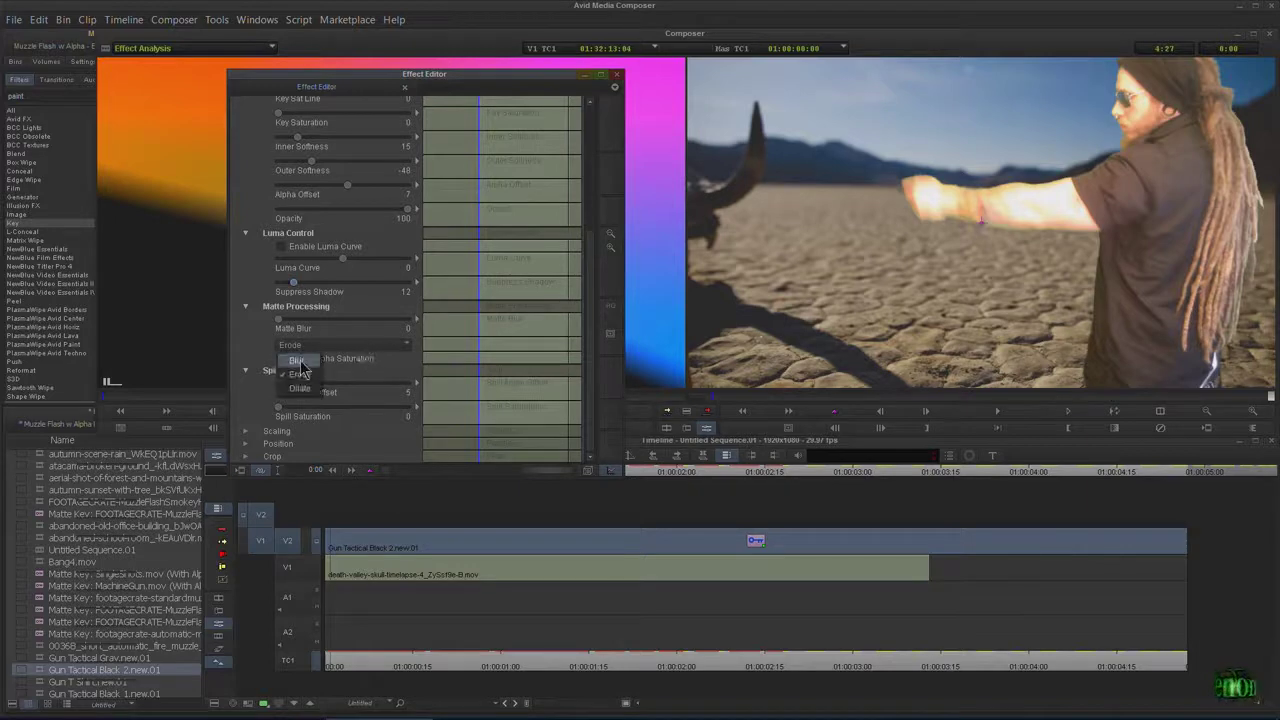
pyautogui.click(292, 368)
pyautogui.moveTo(283, 326); pyautogui.dragTo(381, 322)
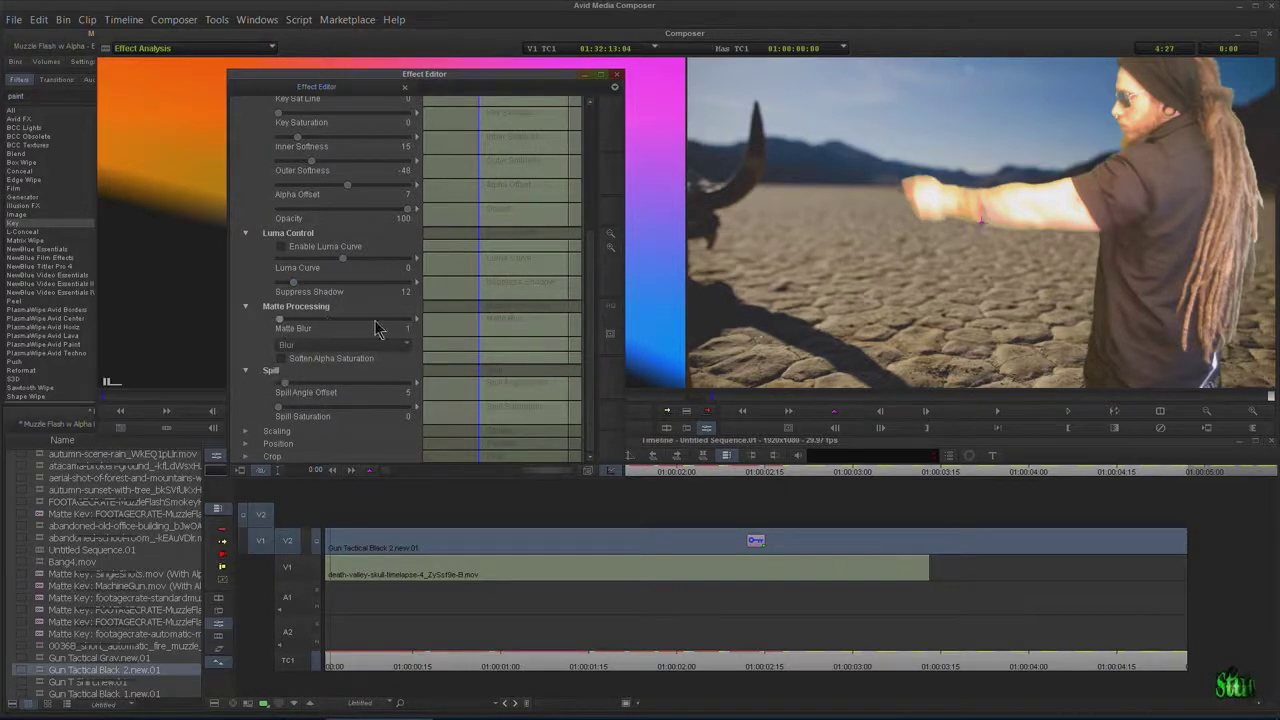
pyautogui.click(388, 345)
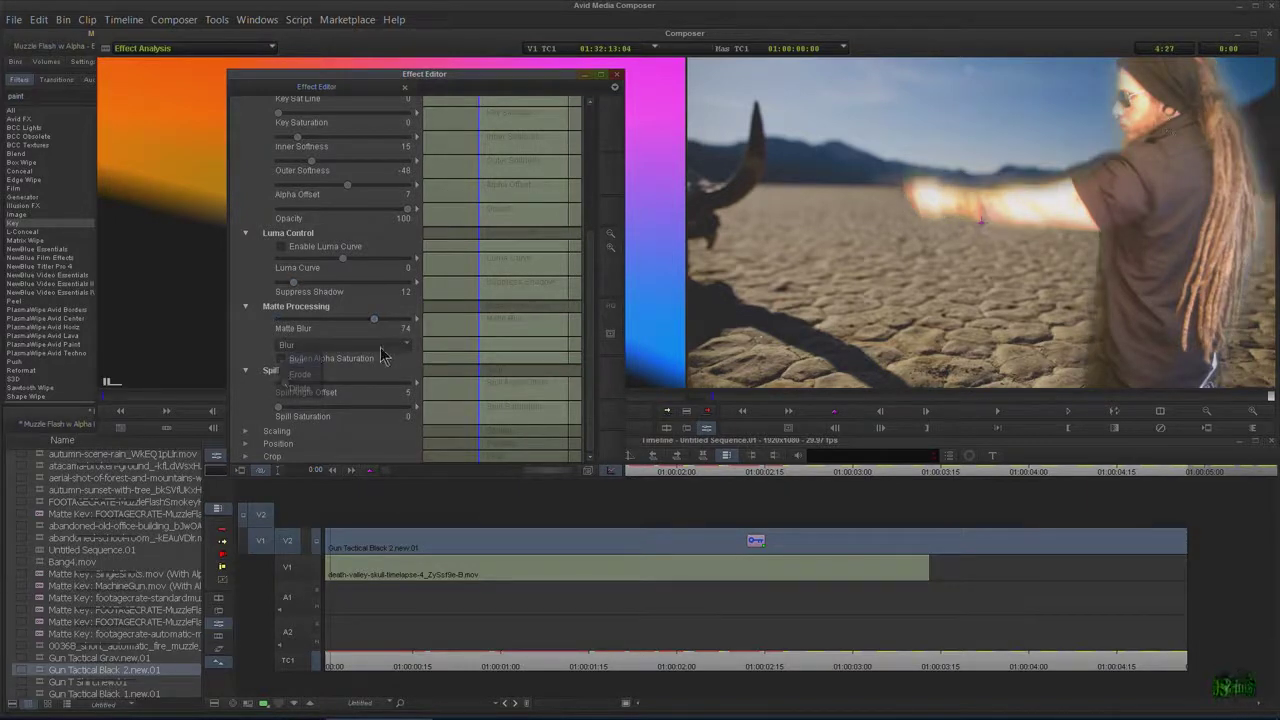
pyautogui.click(300, 388)
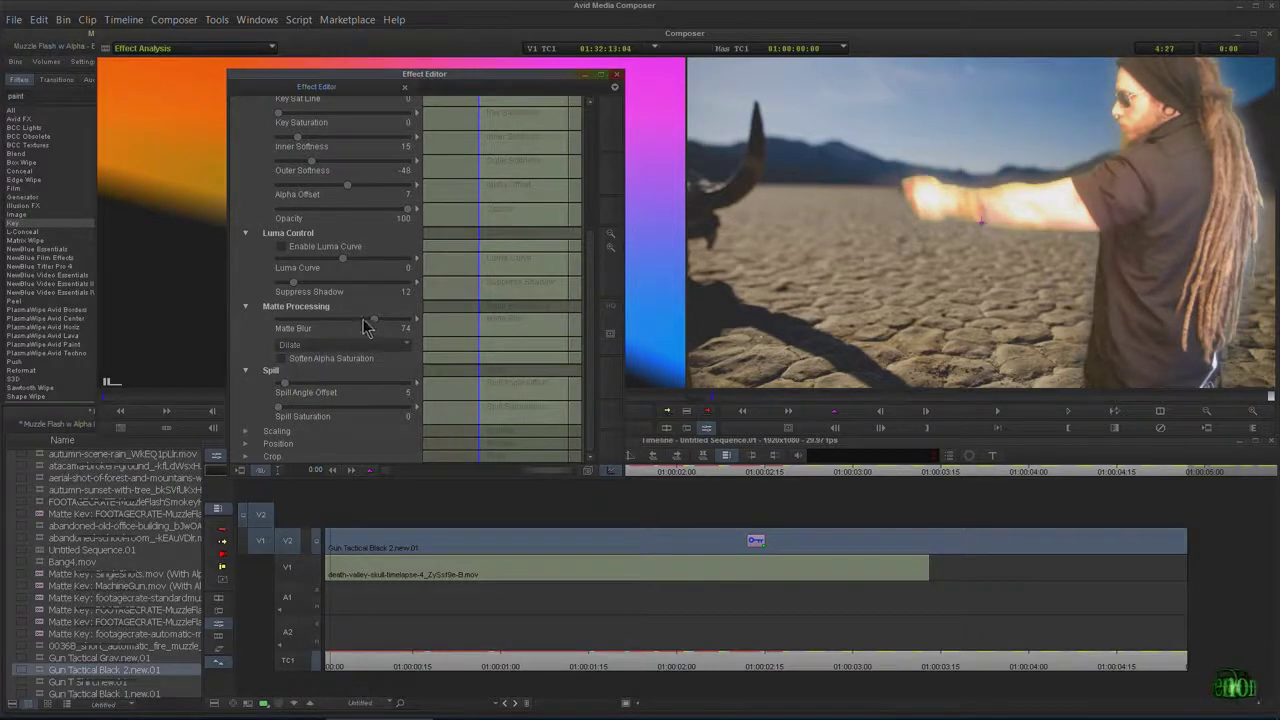
pyautogui.moveTo(373, 326); pyautogui.dragTo(346, 325)
# Switch the matte processing mode to Erode and reduce the Matte Blur to 3.
pyautogui.click(338, 346)
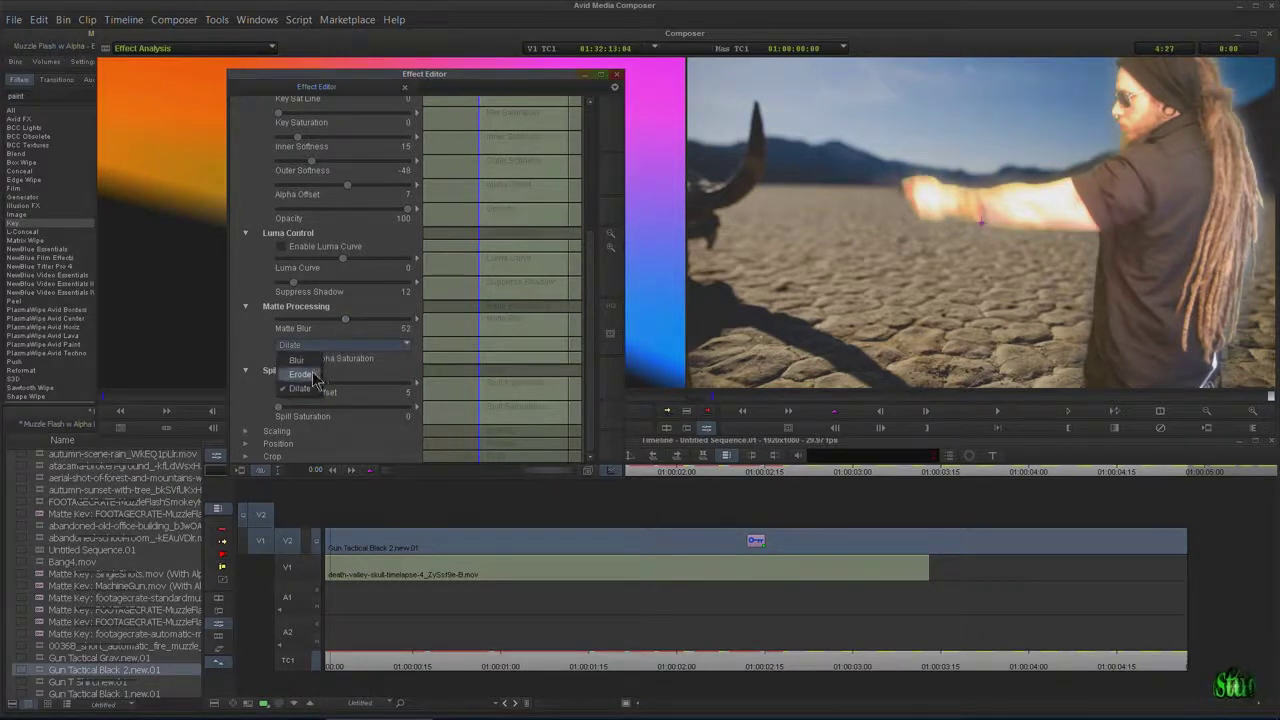
pyautogui.click(330, 372)
pyautogui.moveTo(336, 324); pyautogui.dragTo(283, 330)
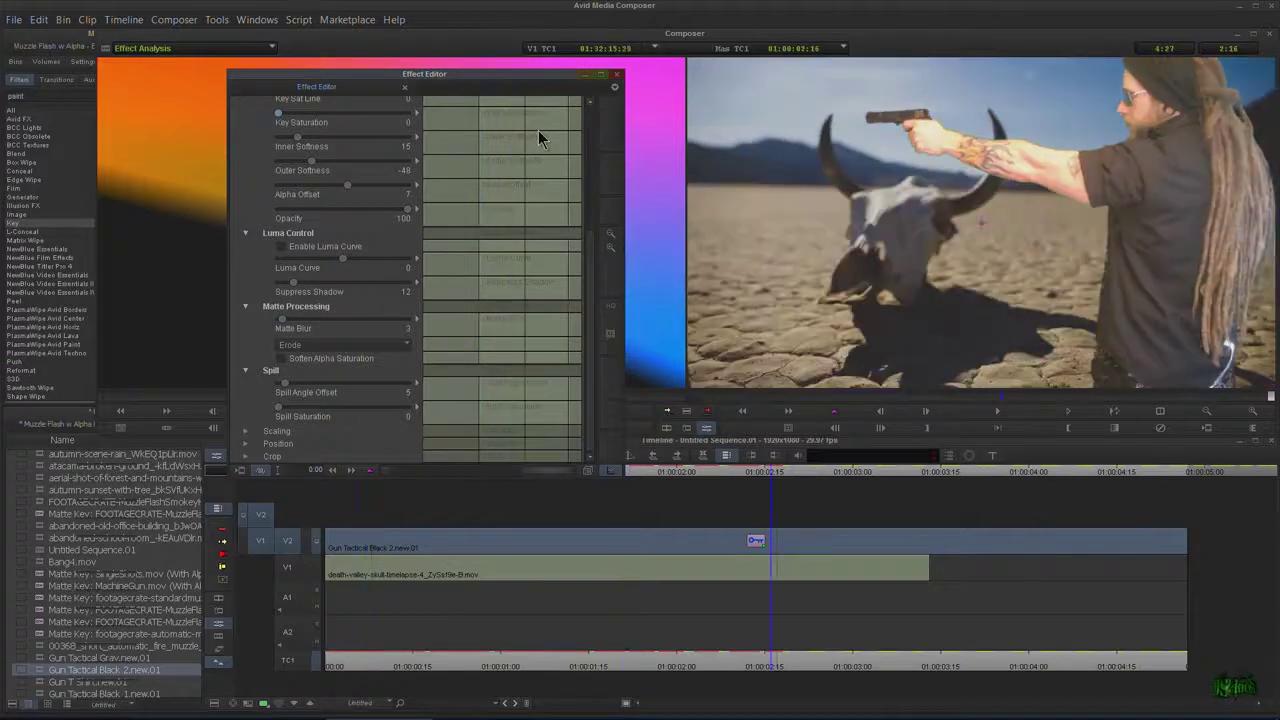
# Stop playback at 2:16 and lower Suppress Shadow to 2.
pyautogui.press('space')
pyautogui.scroll(3, 594, 257)
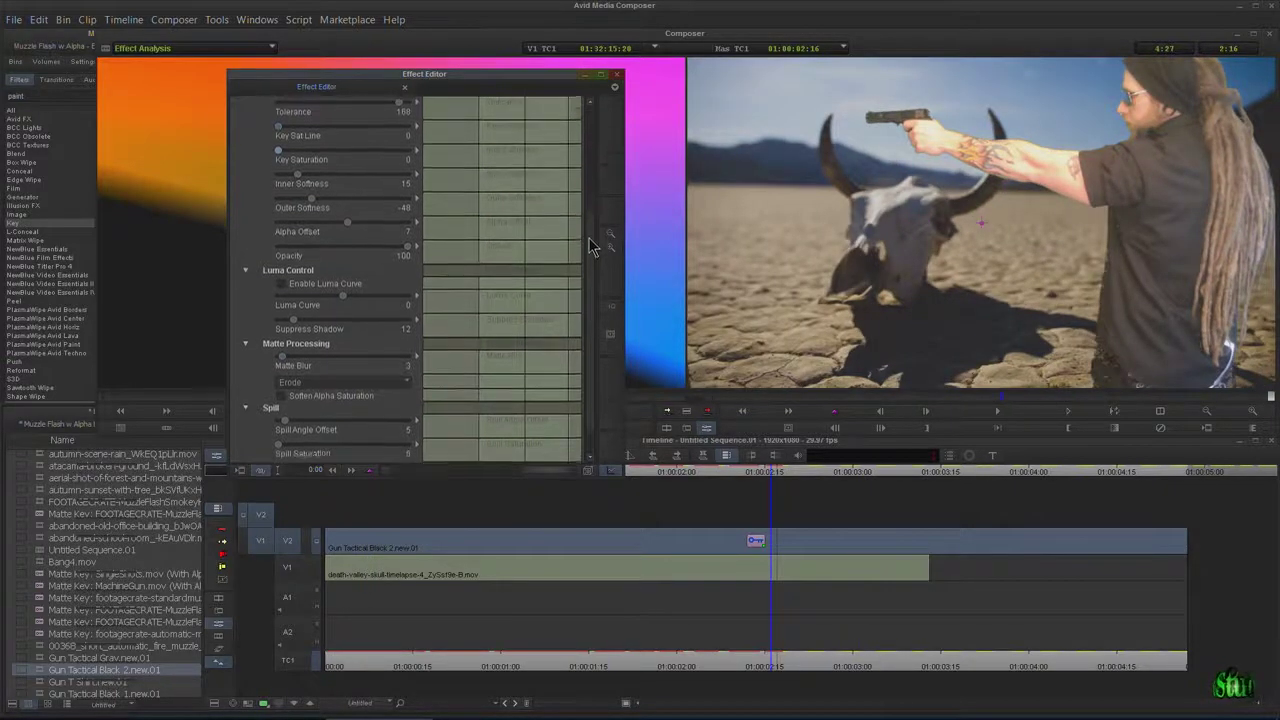
pyautogui.moveTo(290, 352); pyautogui.dragTo(282, 353)
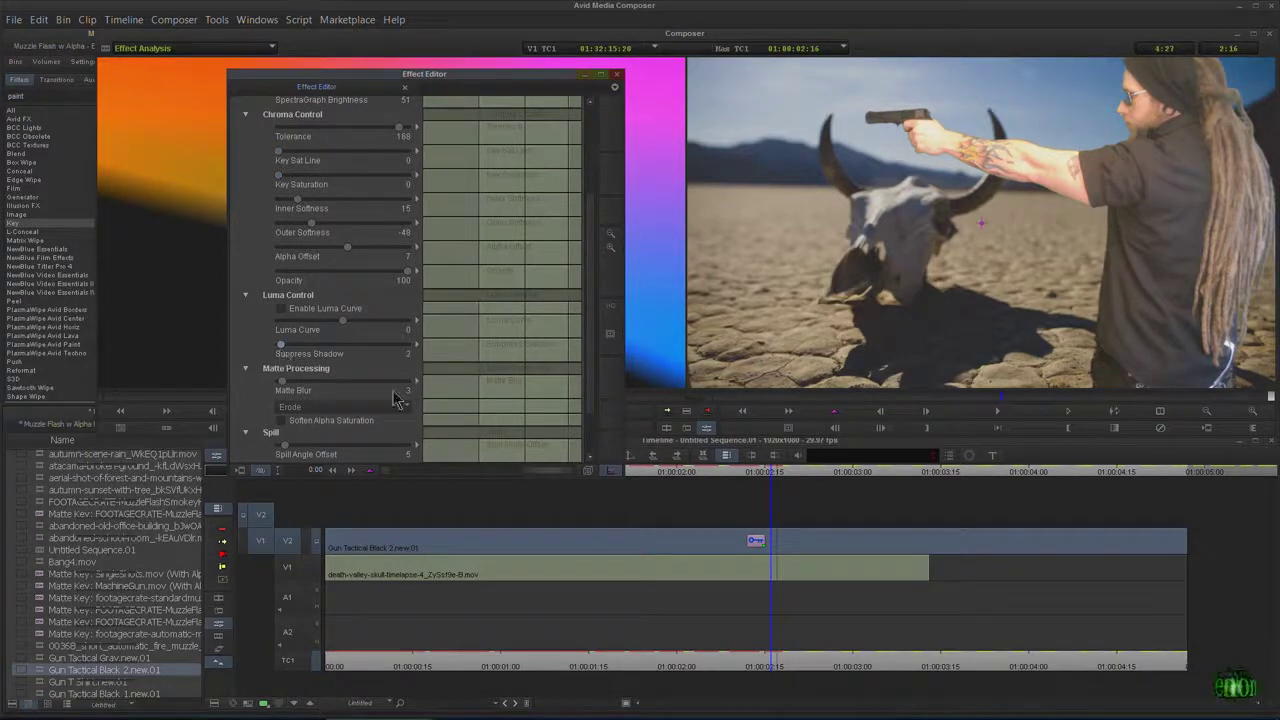
# Adjust the Spill controls, testing a high Spill Angle Offset before setting it to 12, with Spill Saturation at 7.
pyautogui.scroll(-3, 590, 270)
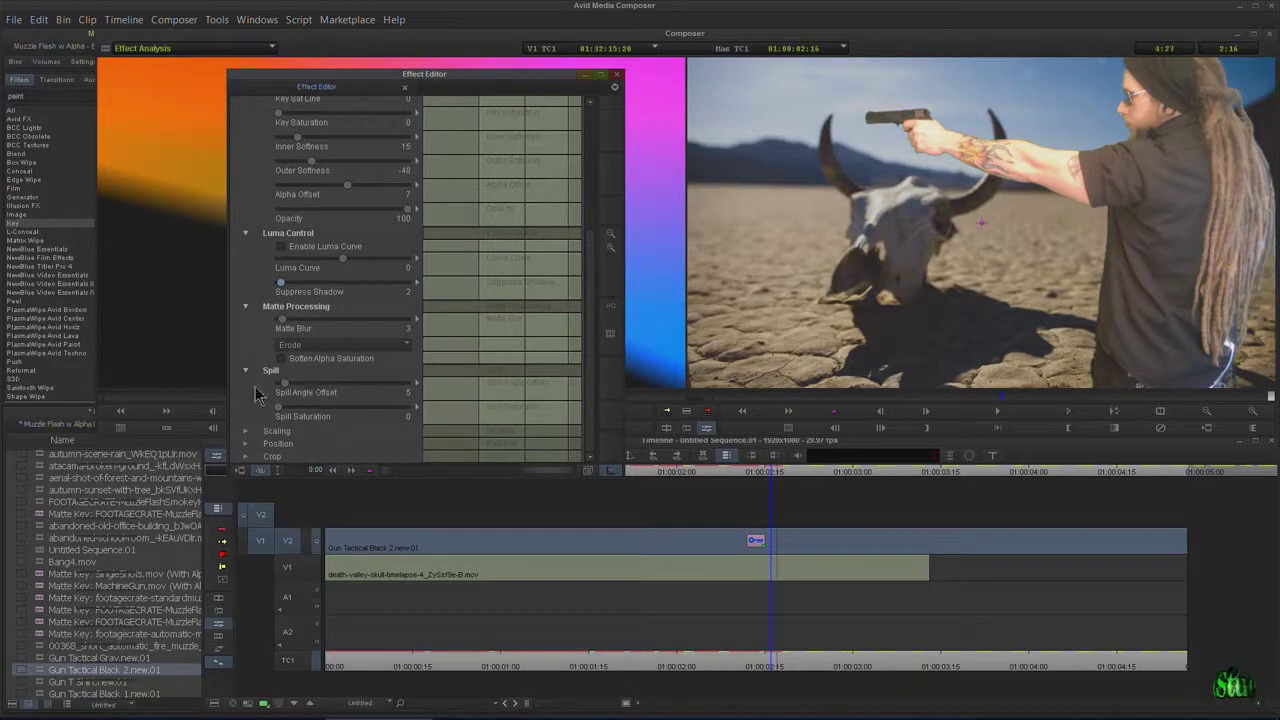
pyautogui.moveTo(285, 386); pyautogui.dragTo(357, 388)
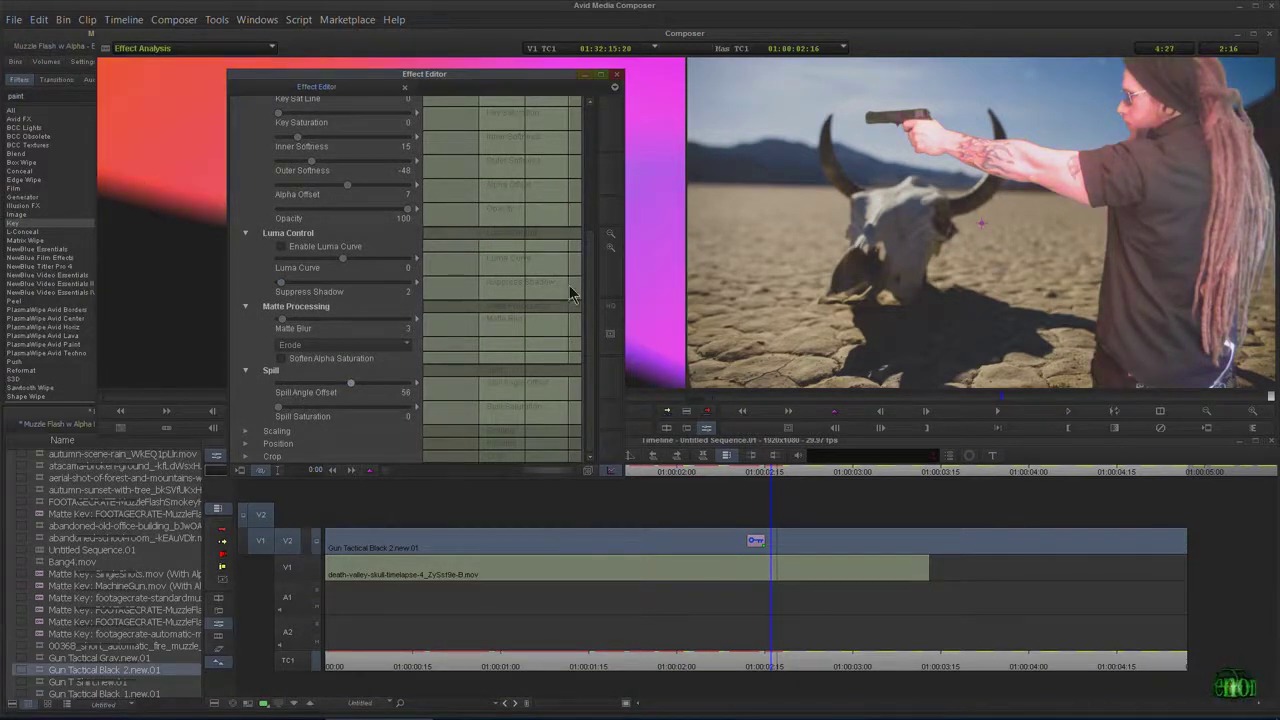
pyautogui.moveTo(357, 390); pyautogui.dragTo(293, 397)
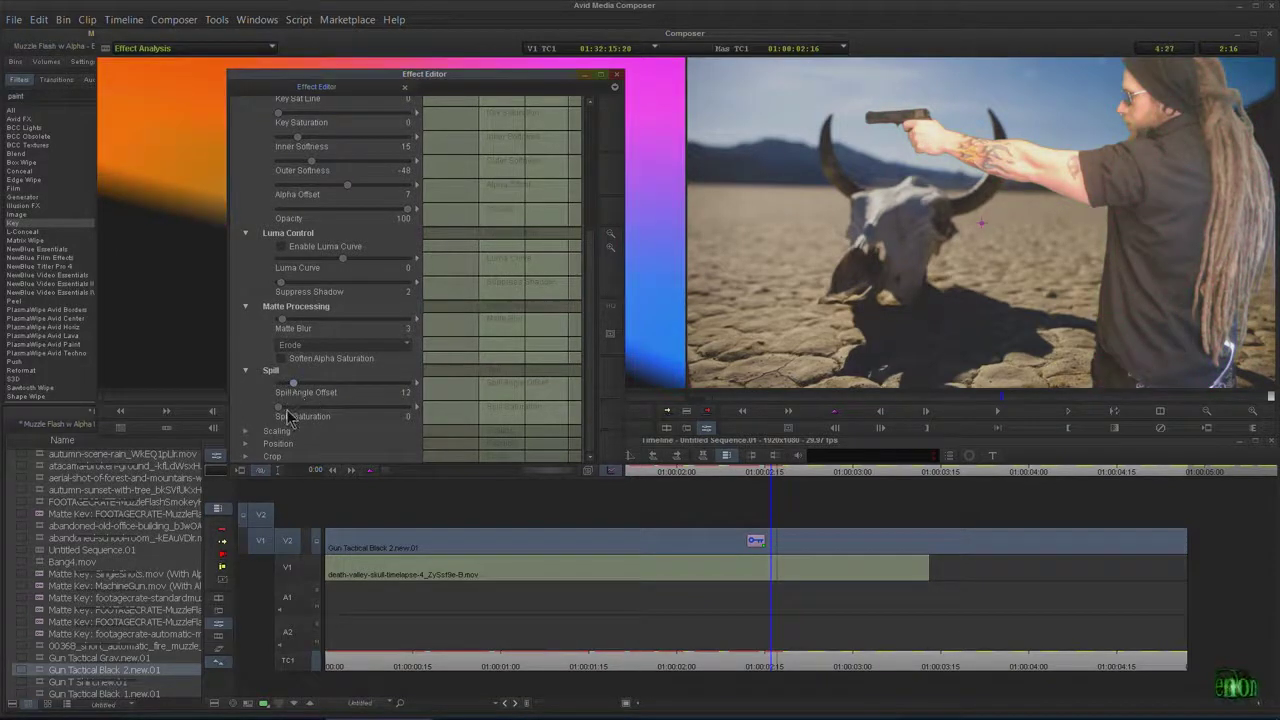
pyautogui.moveTo(280, 414)
pyautogui.mouseDown()
pyautogui.moveTo(370, 415)
pyautogui.moveTo(295, 417)
pyautogui.mouseUp()
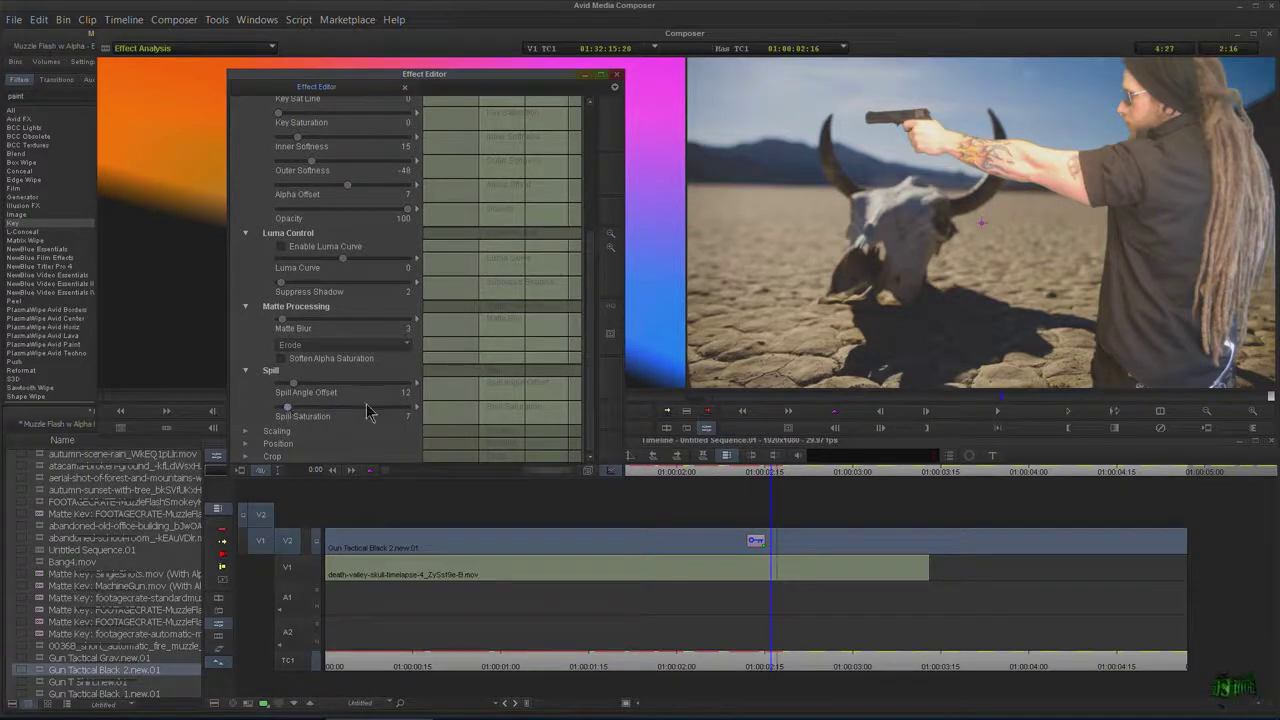
# Expand the Scaling settings and scale the keyed shooter to 104 in width and height with Fixed Aspect on.
pyautogui.click(245, 433)
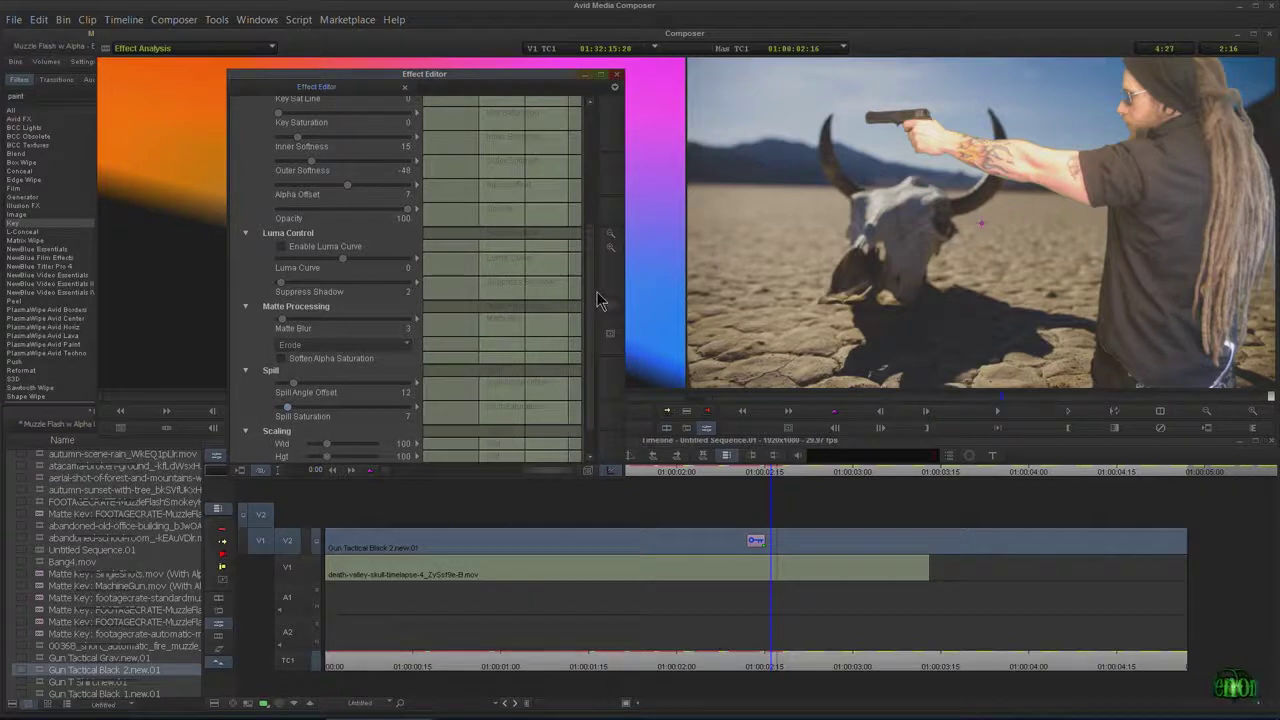
pyautogui.scroll(-2, 330, 430)
pyautogui.click(281, 432)
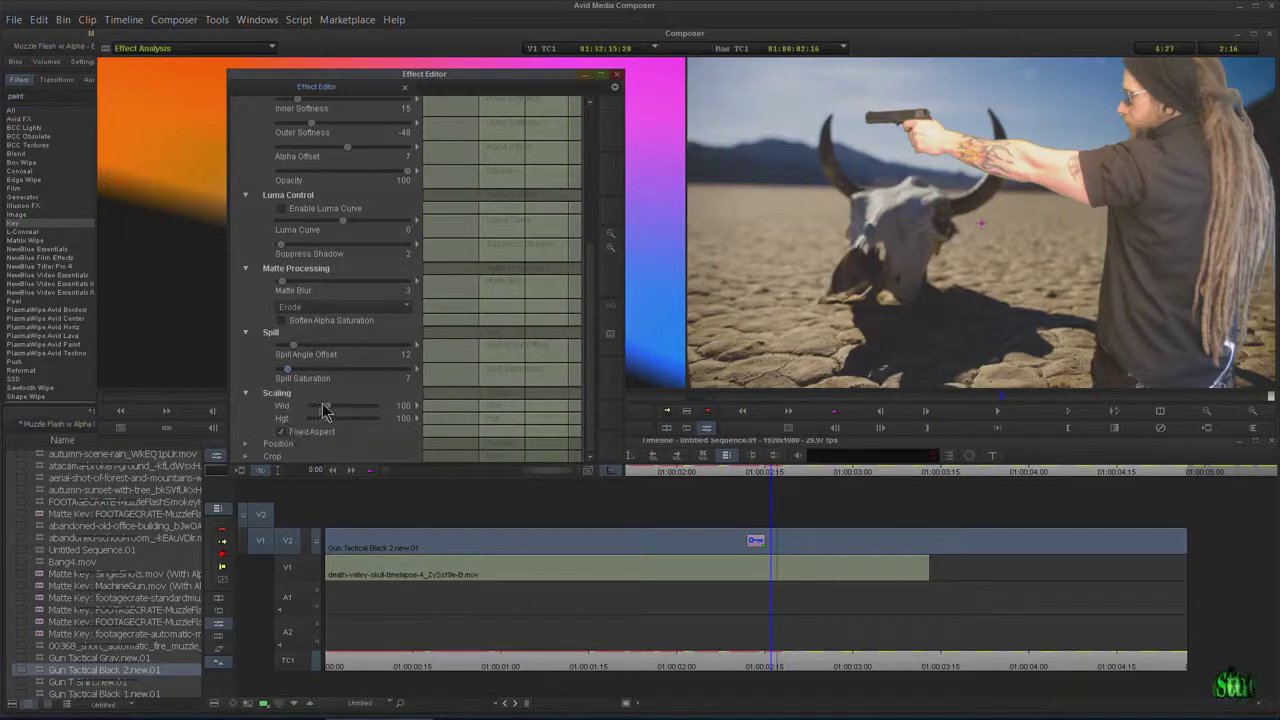
pyautogui.moveTo(328, 410); pyautogui.dragTo(329, 411)
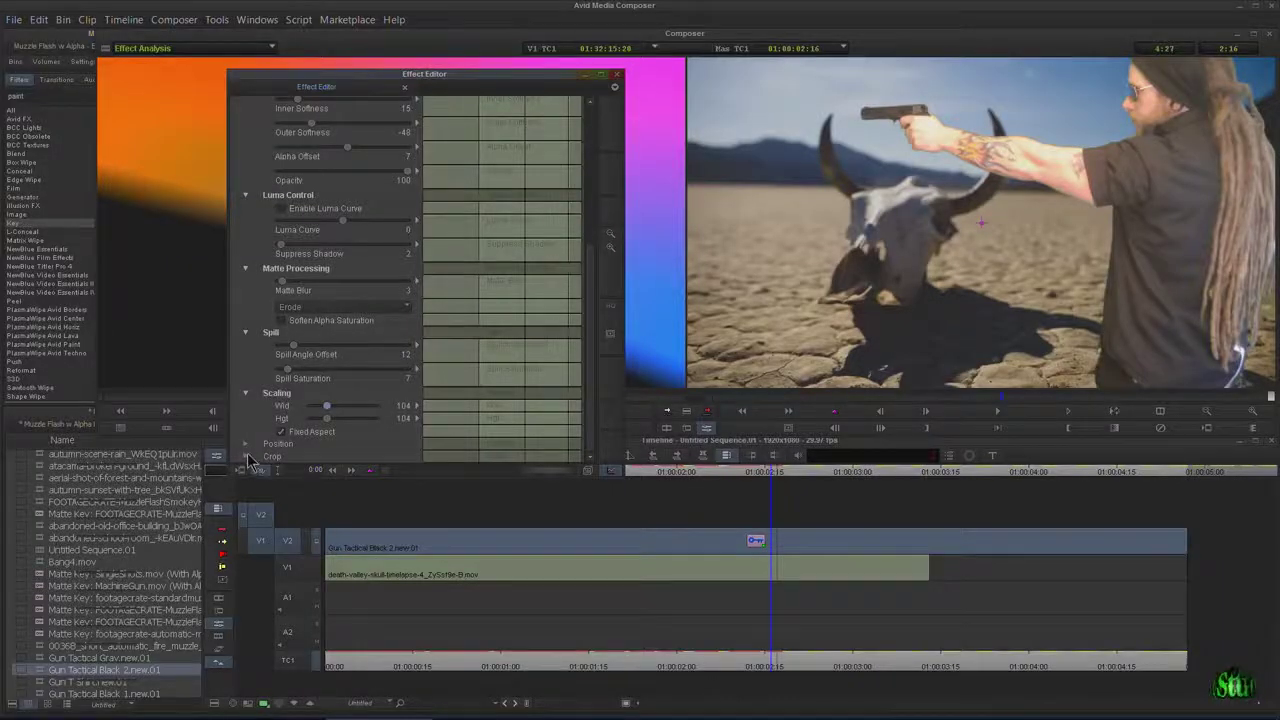
pyautogui.click(246, 444)
# Go back to the clip's first frame and promote the SpectraMatte effect to 3D.
pyautogui.moveTo(587, 354); pyautogui.dragTo(592, 159)
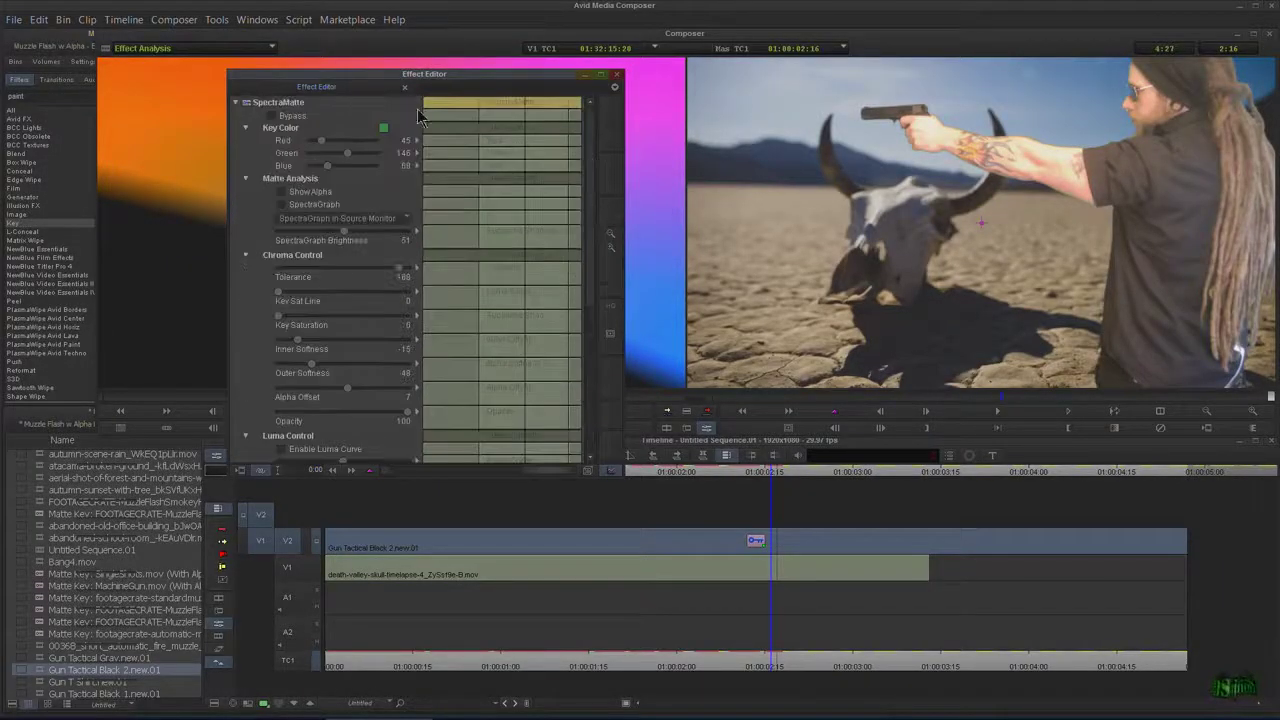
pyautogui.moveTo(518, 112); pyautogui.dragTo(290, 93)
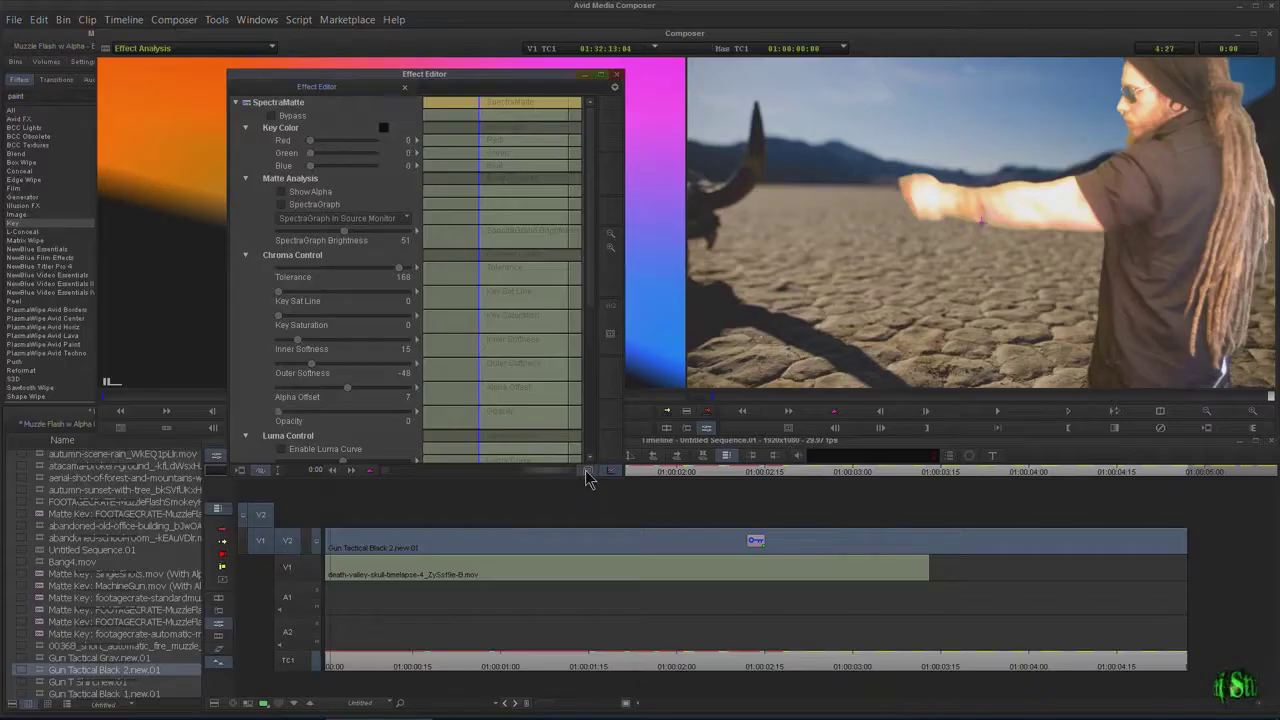
pyautogui.click(937, 491)
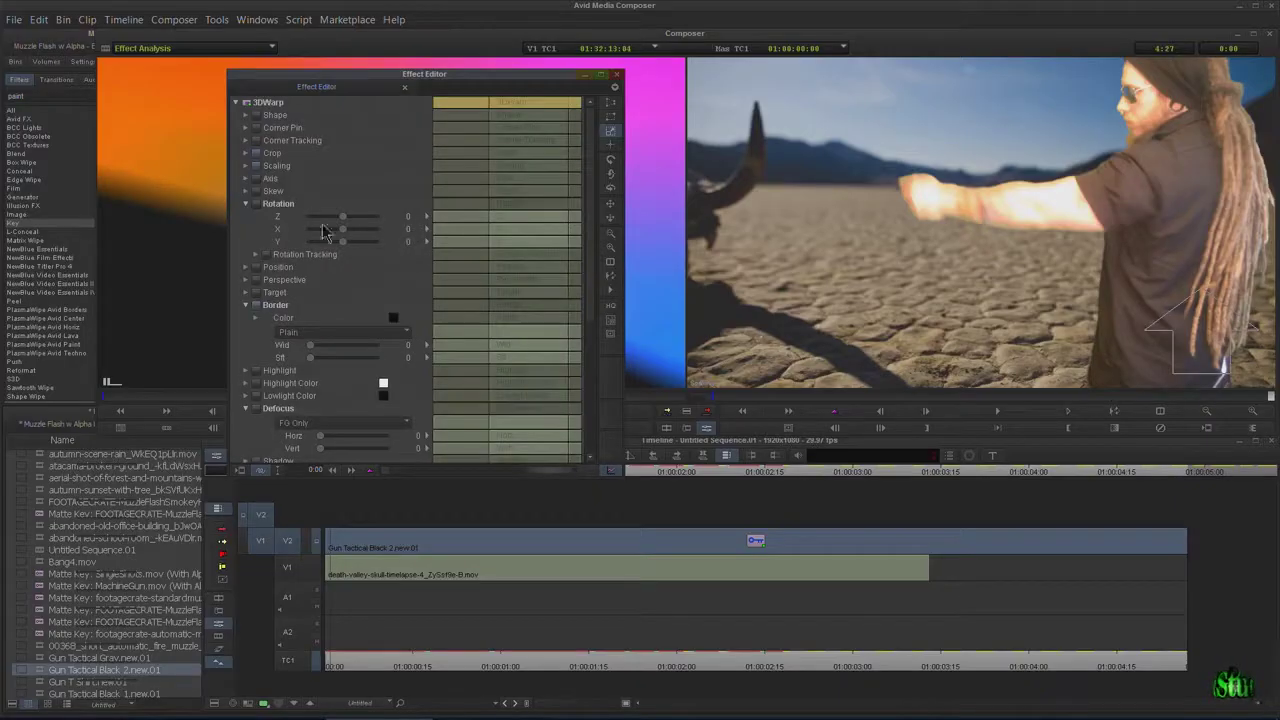
# Raise the 3DWarp Spill Suppression Gain to 255 and review the keyed shooter at several frames.
pyautogui.moveTo(338, 87); pyautogui.dragTo(370, 75)
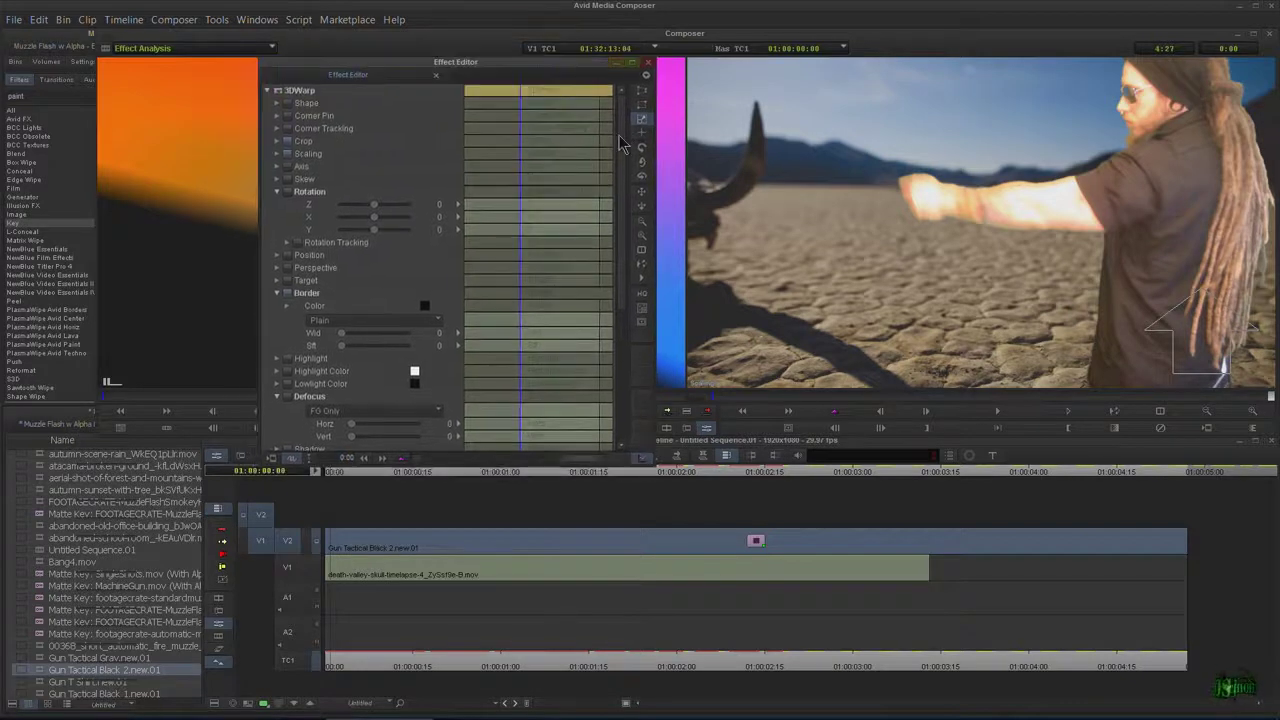
pyautogui.moveTo(620, 138); pyautogui.dragTo(632, 294)
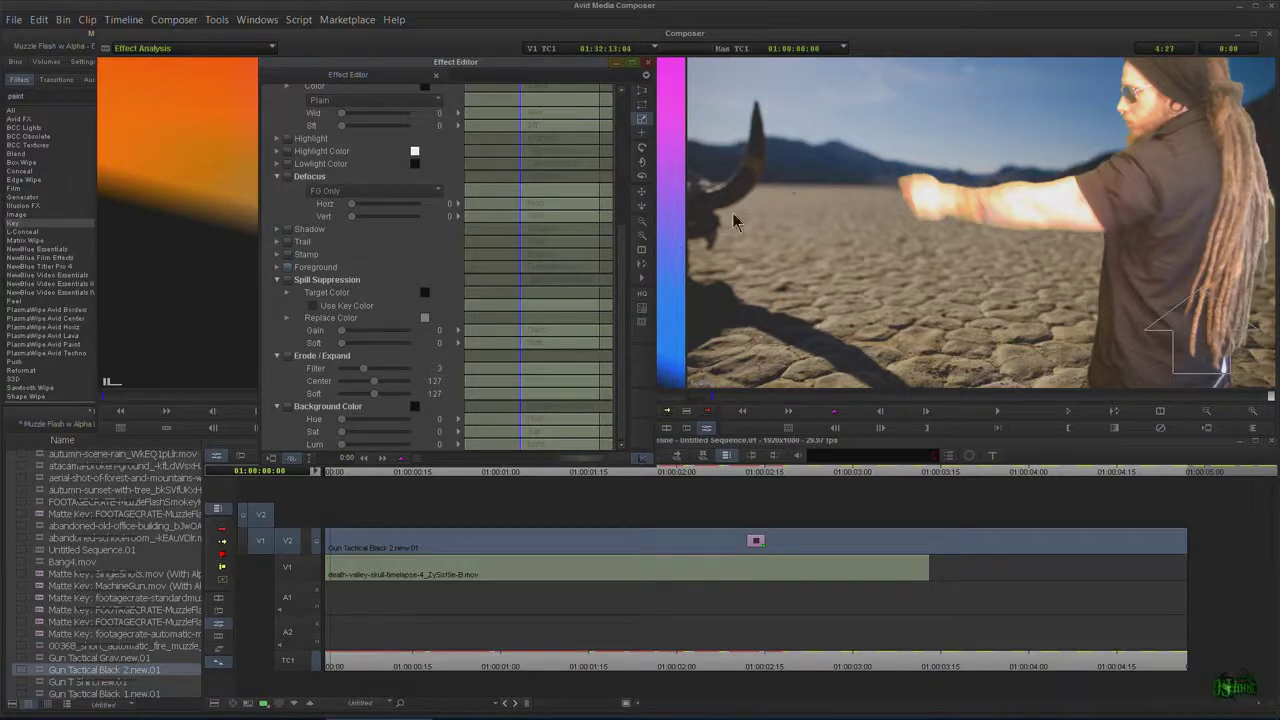
pyautogui.click(550, 99)
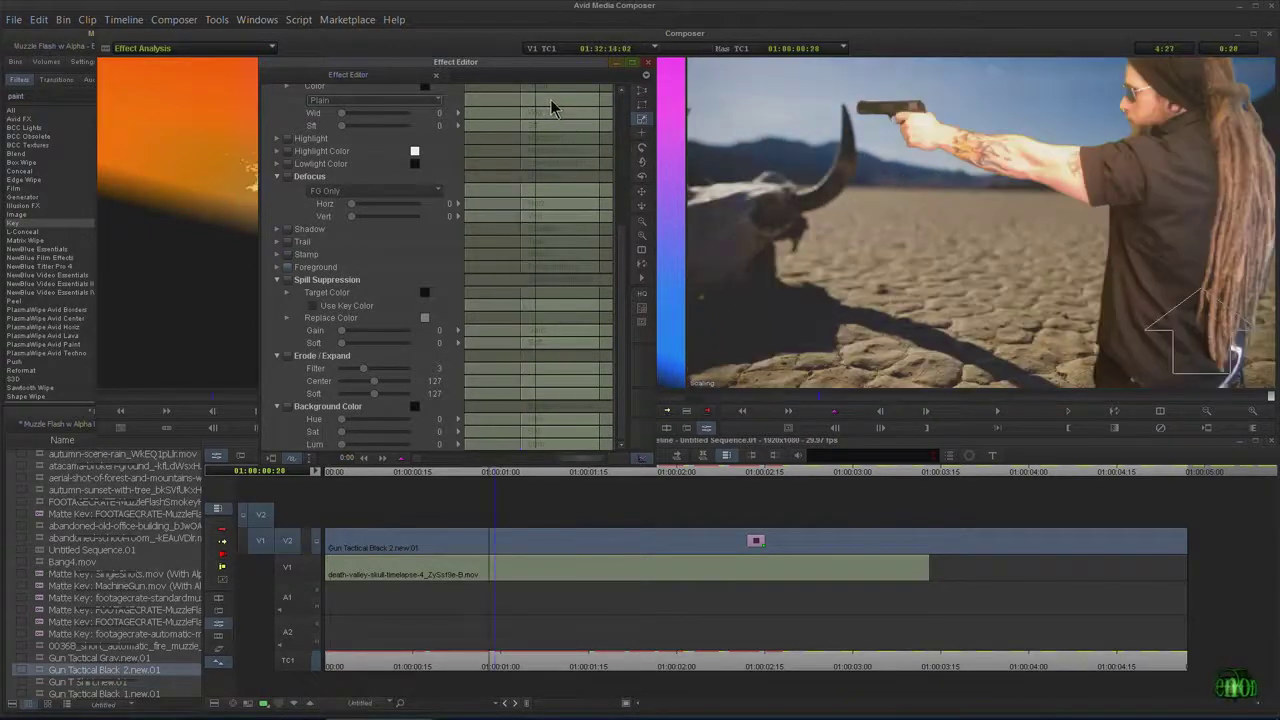
pyautogui.click(550, 100)
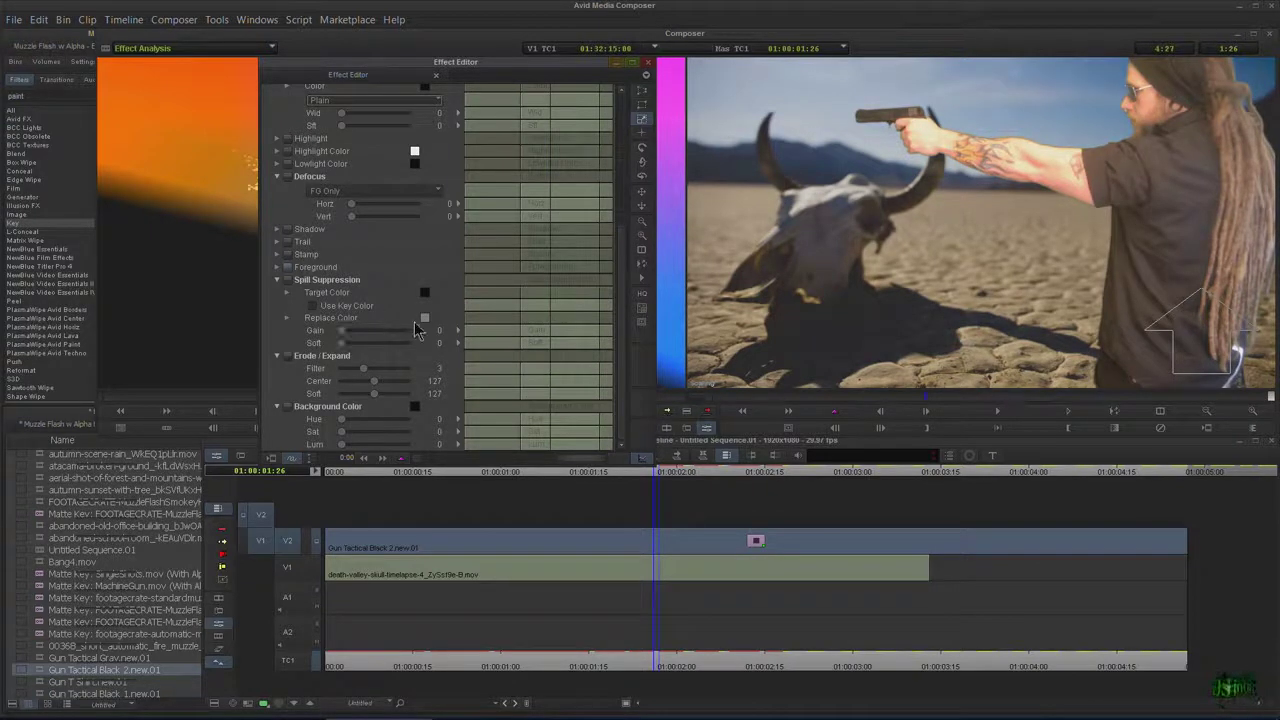
pyautogui.moveTo(342, 331); pyautogui.dragTo(420, 338)
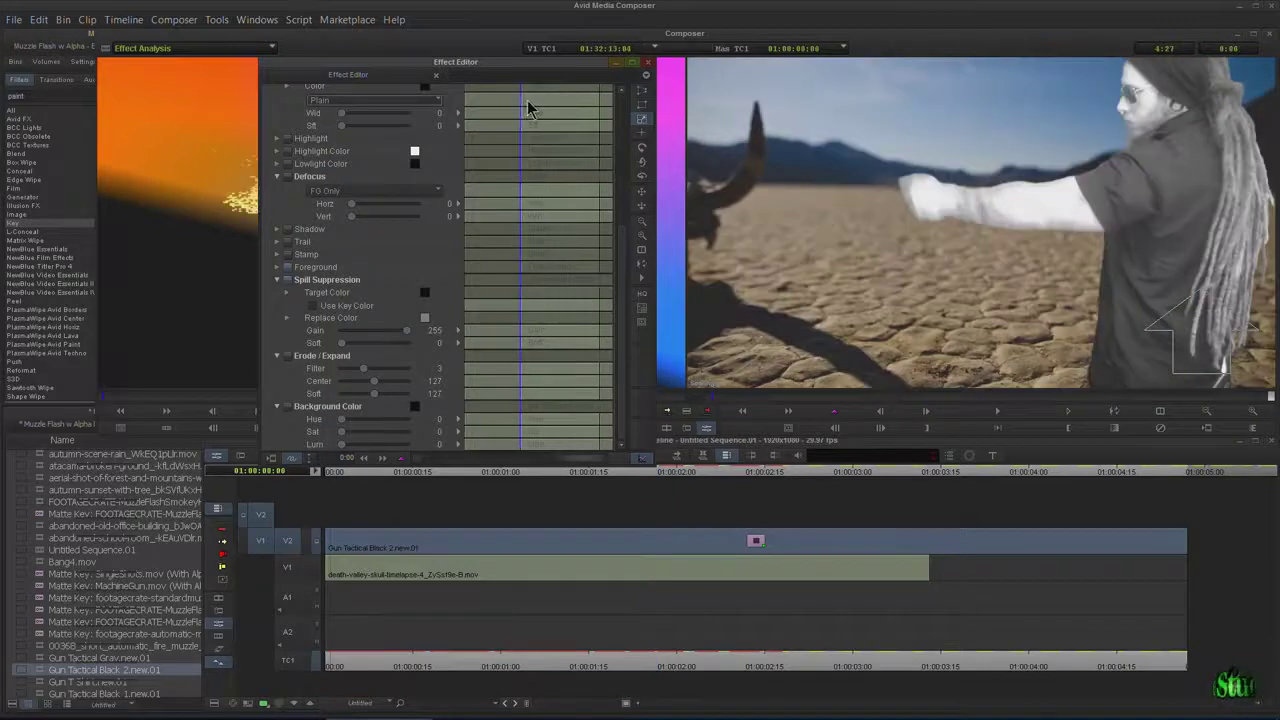
pyautogui.click(537, 108)
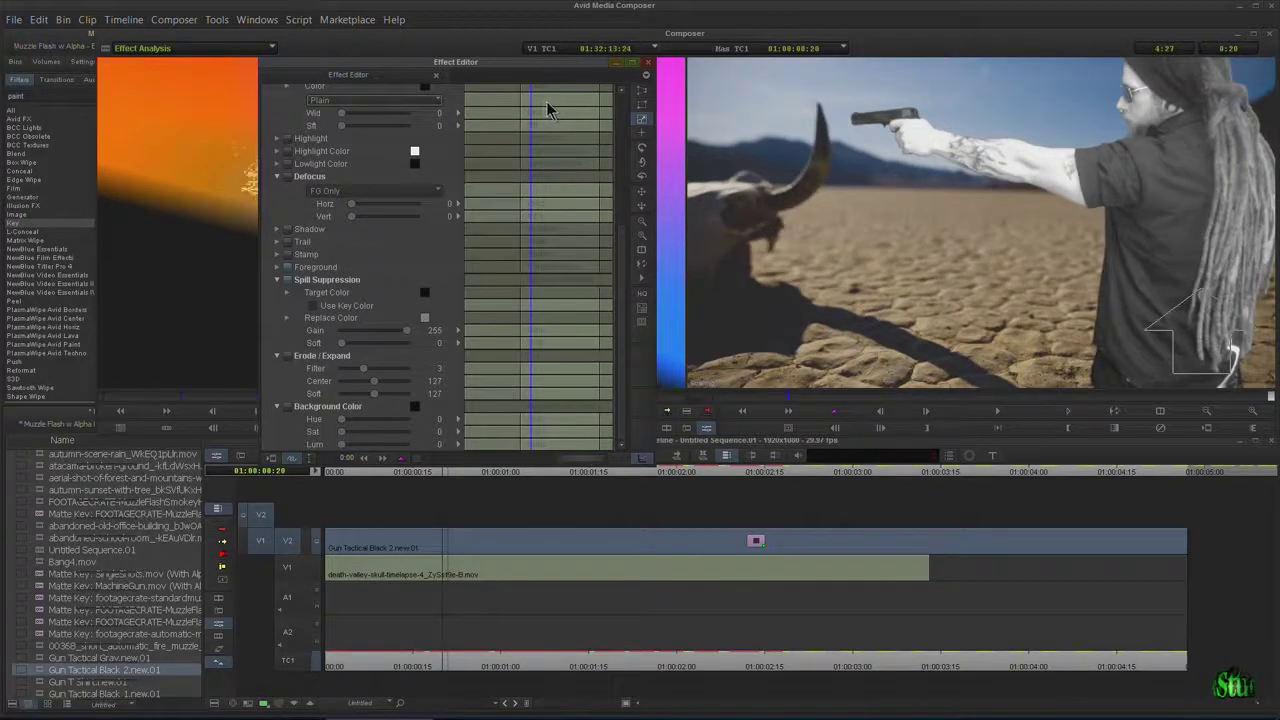
# Change the Spill Suppression Replace Color to the muted pink basic color.
pyautogui.click(424, 317)
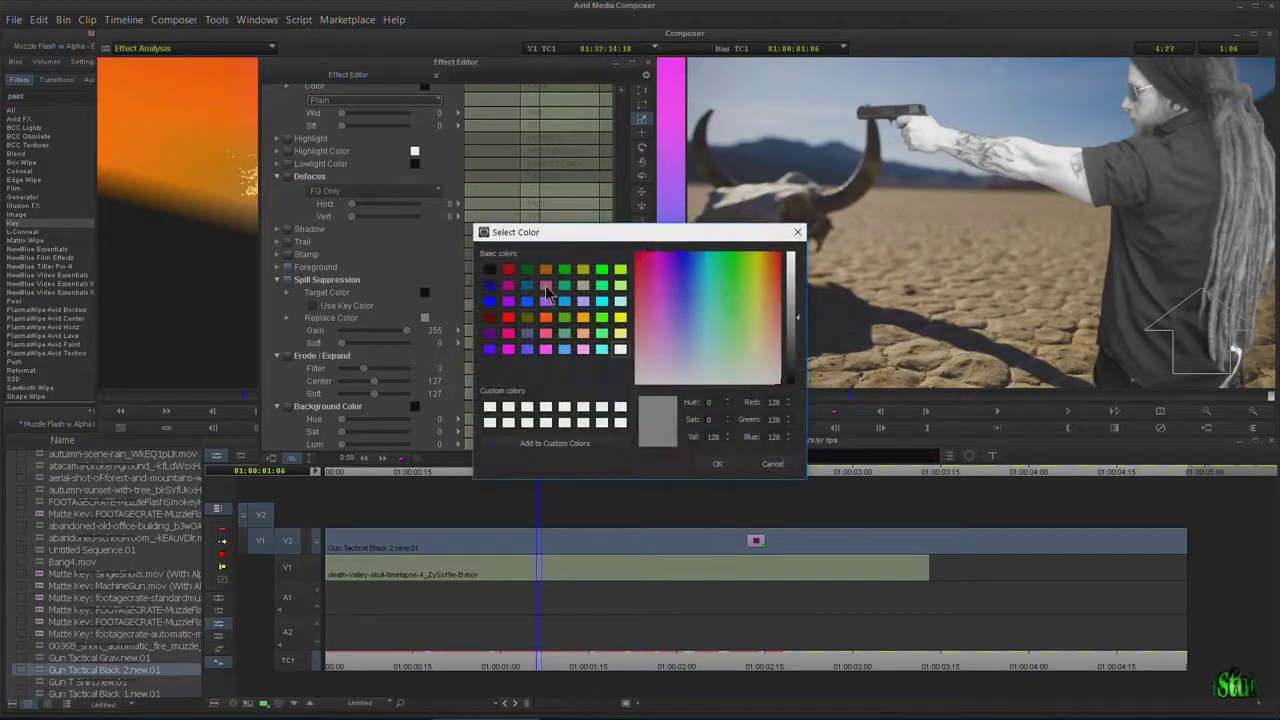
pyautogui.click(545, 285)
pyautogui.click(718, 464)
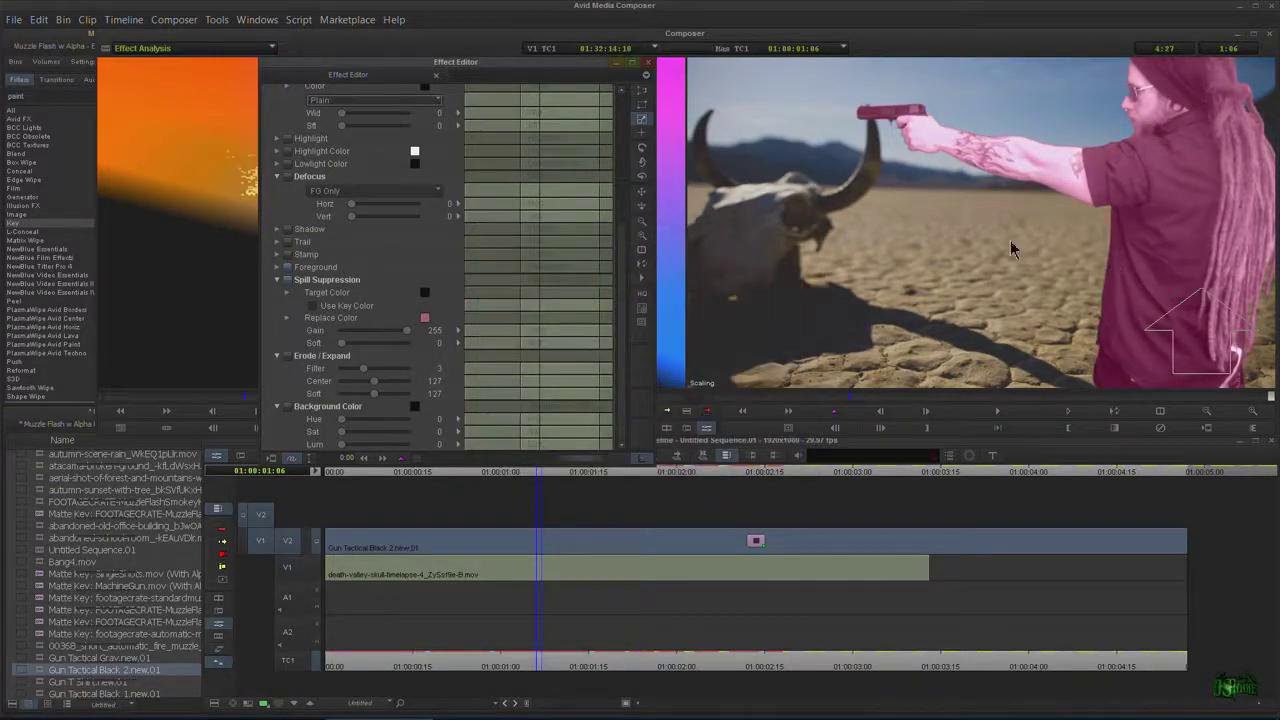
# Set the Replace Color to a darkened white for a gray tone and return the Spill Suppression Gain to 0.
pyautogui.click(424, 317)
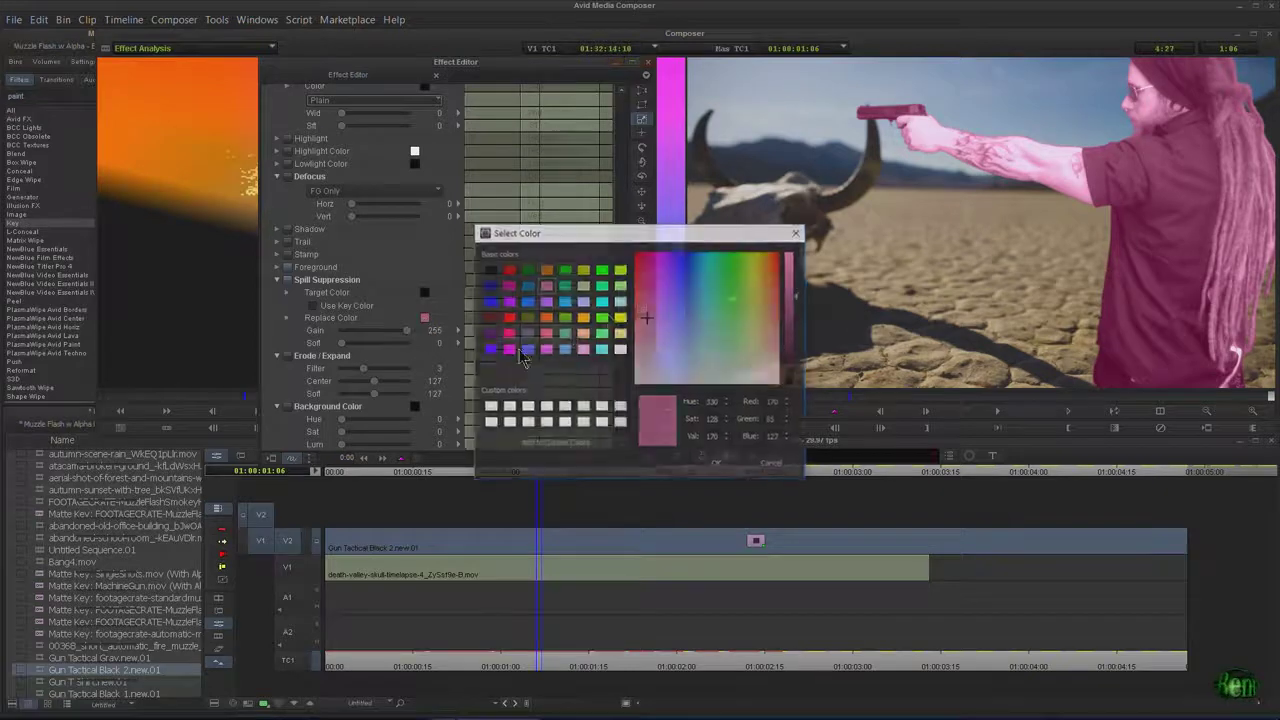
pyautogui.click(620, 349)
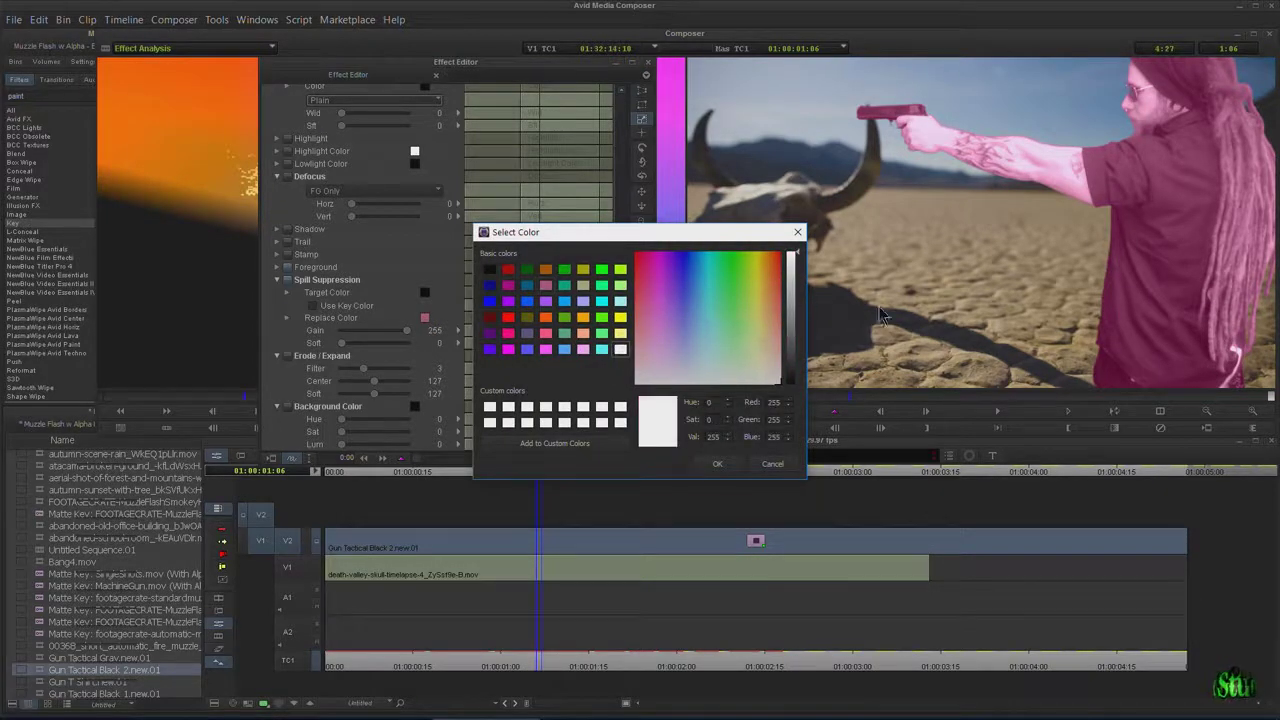
pyautogui.moveTo(791, 282); pyautogui.dragTo(790, 338)
pyautogui.click(717, 463)
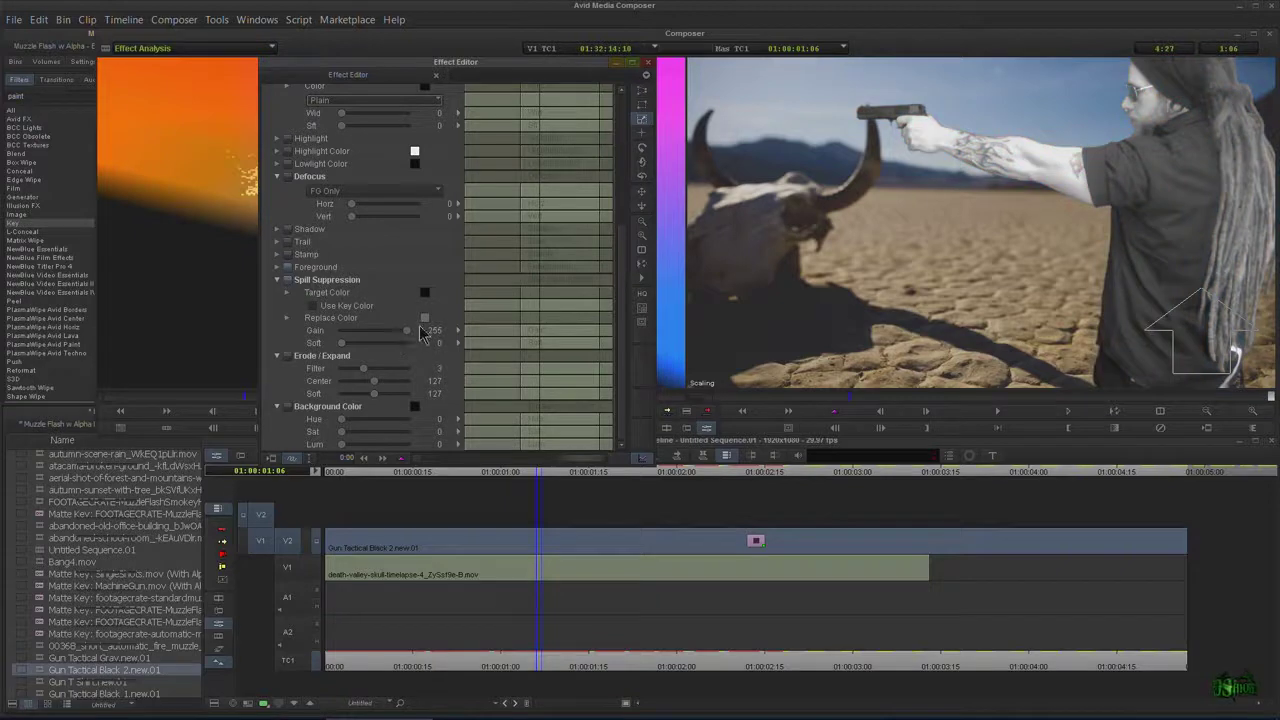
pyautogui.moveTo(406, 338); pyautogui.dragTo(398, 334)
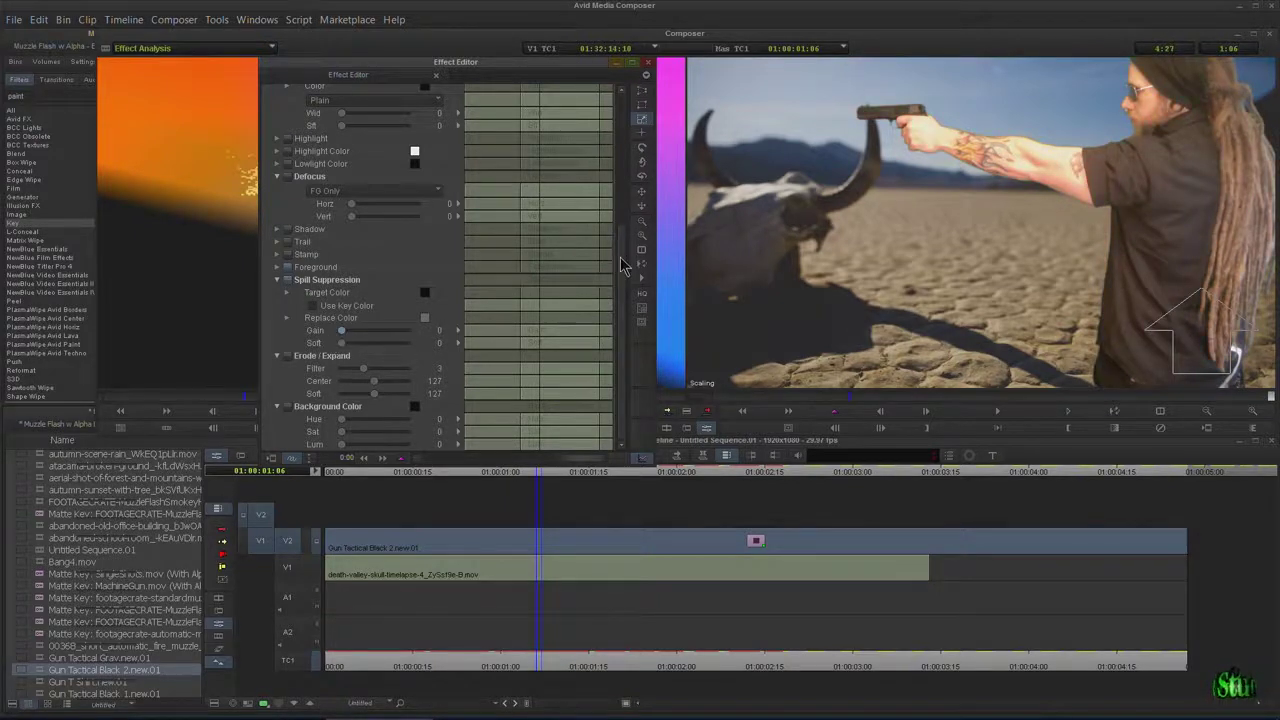
# Try rotating the keyed shooter about the Y axis to around -138, returning the rotation to 0.
pyautogui.scroll(5, 487, 337)
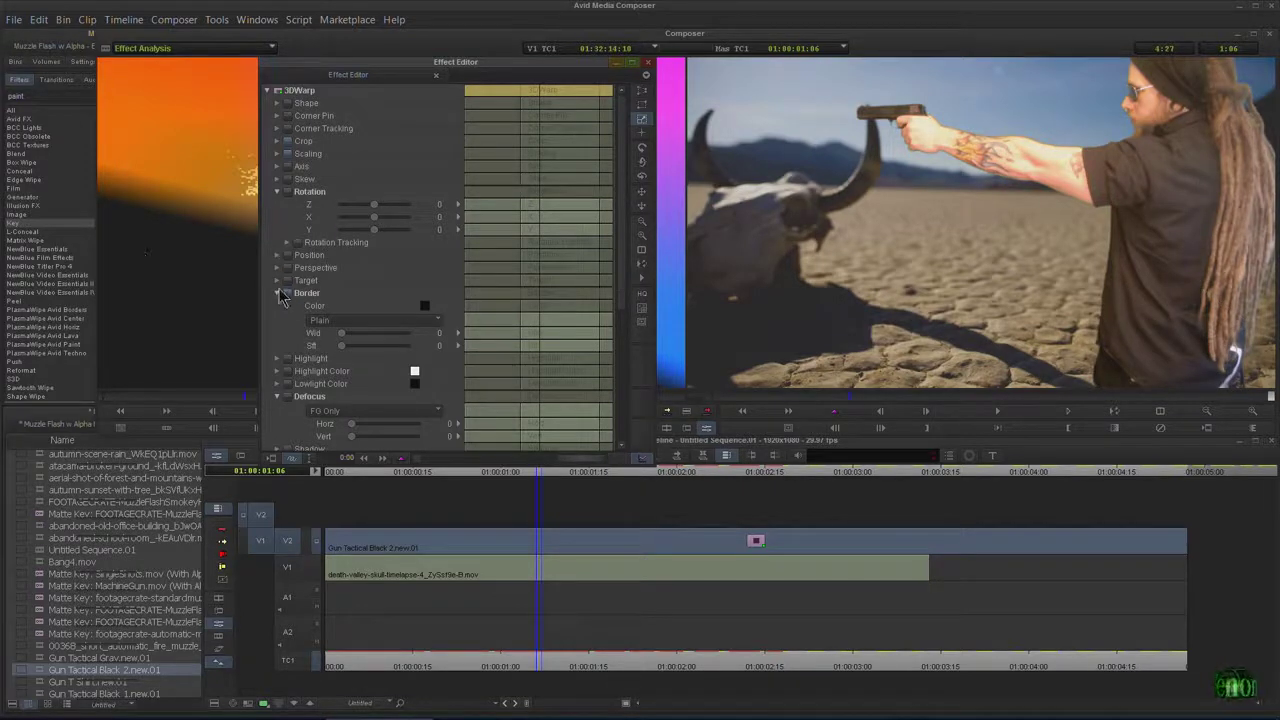
pyautogui.scroll(-3, 283, 260)
pyautogui.scroll(3, 283, 200)
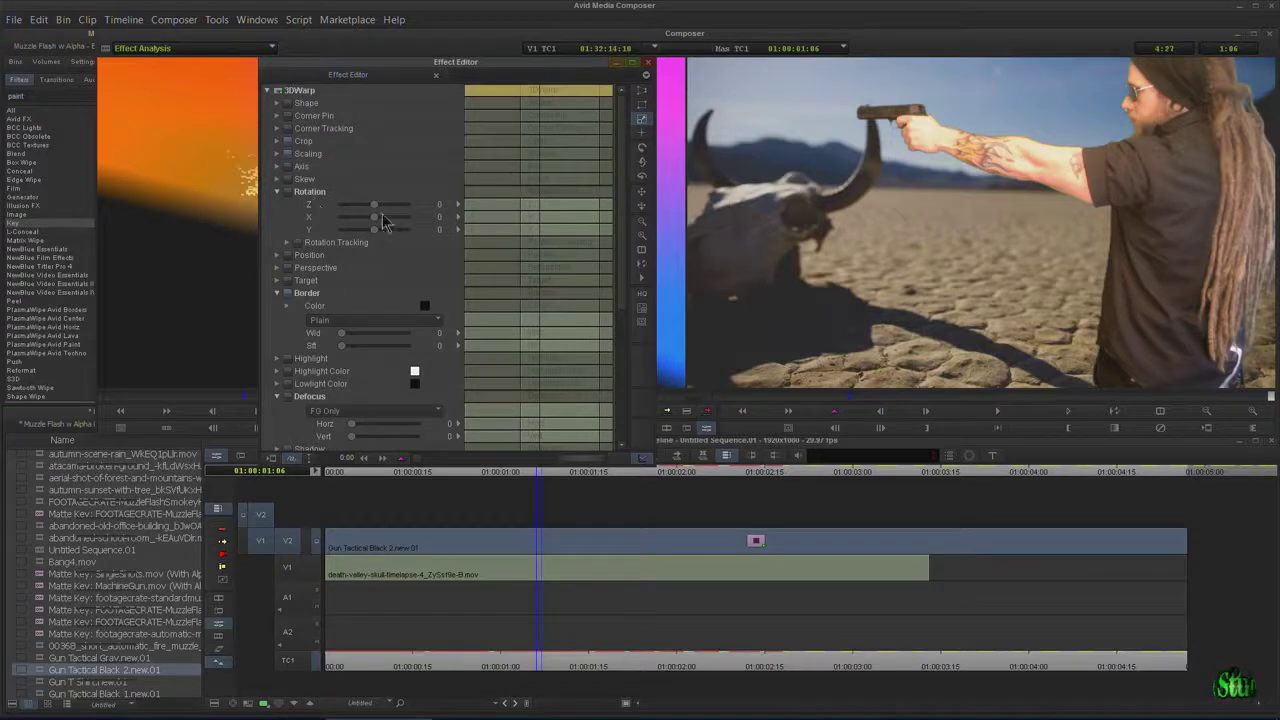
pyautogui.moveTo(373, 240); pyautogui.dragTo(370, 238)
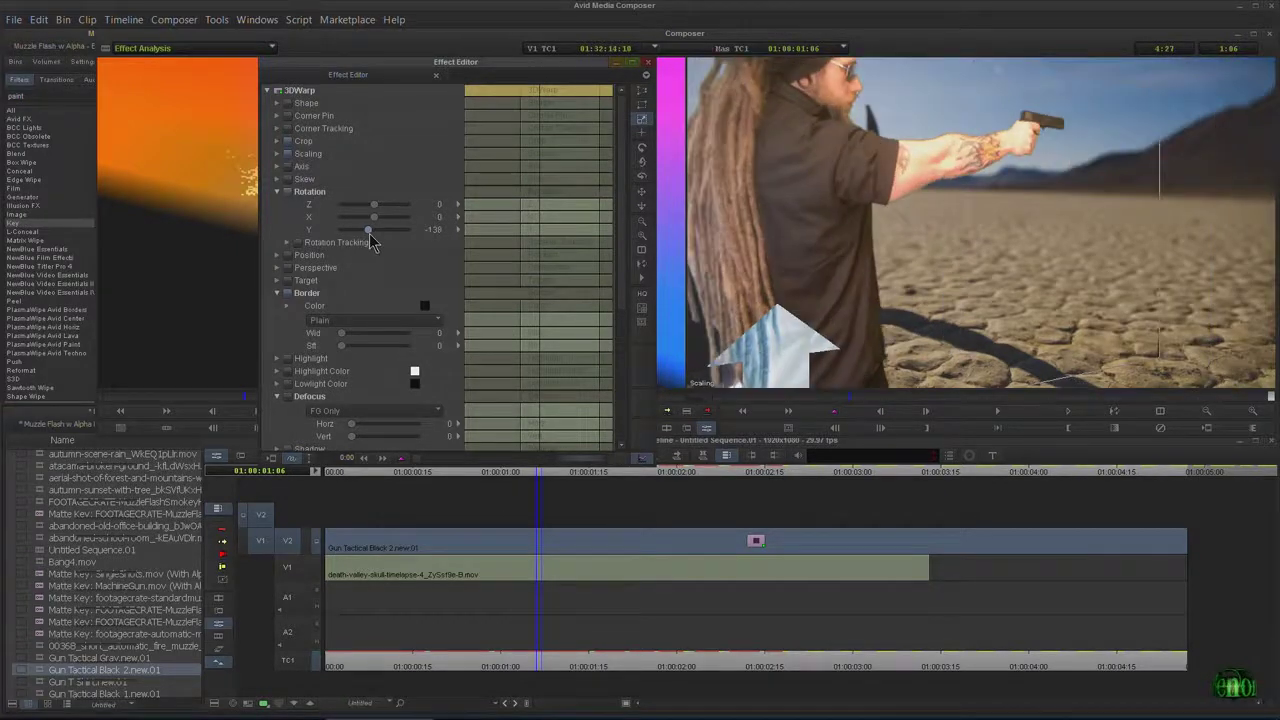
pyautogui.moveTo(369, 241); pyautogui.dragTo(384, 243)
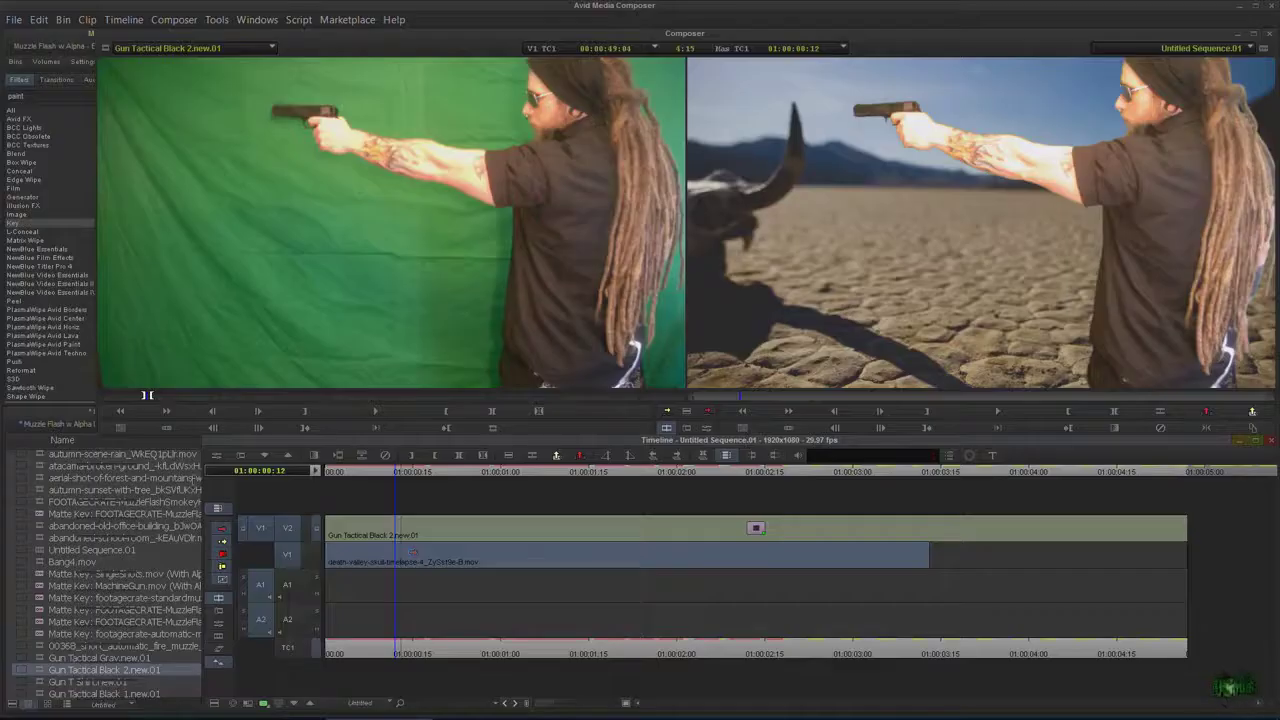
# Delete the death-valley background clip from V1 and return to the start of the sequence.
pyautogui.moveTo(283, 537); pyautogui.dragTo(286, 554)
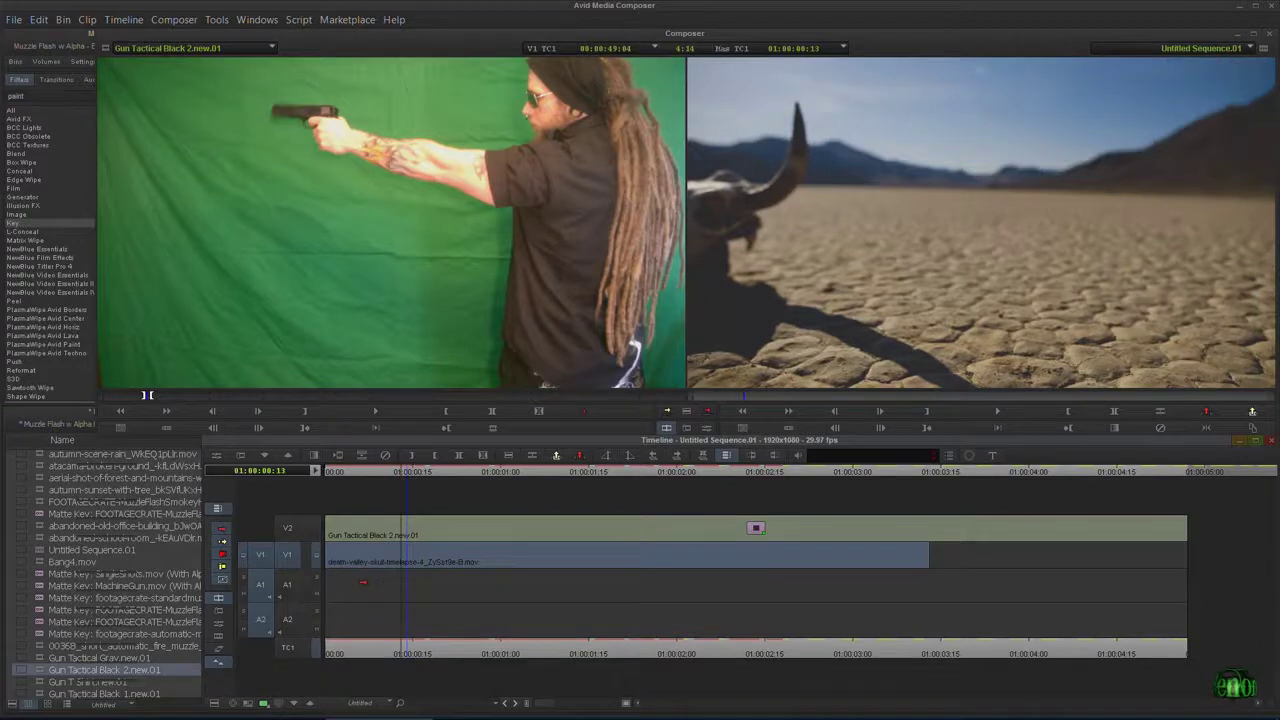
pyautogui.press('Delete')
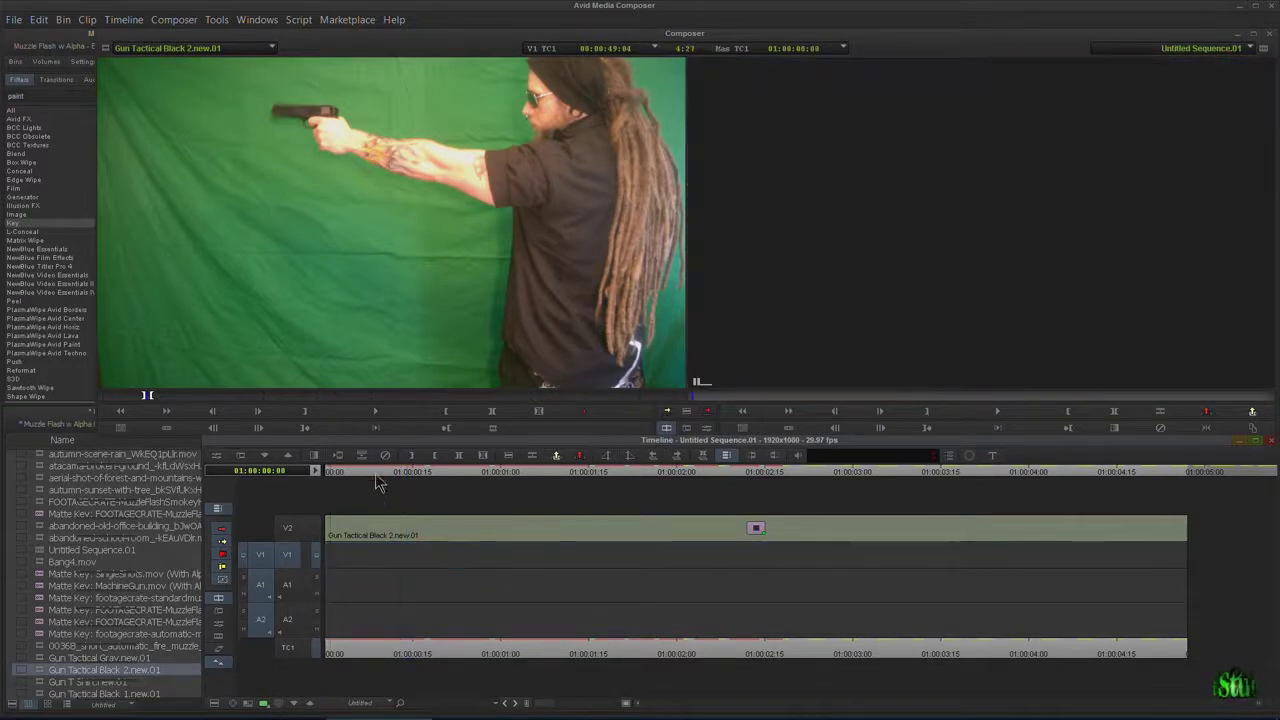
pyautogui.moveTo(362, 472); pyautogui.dragTo(333, 470)
# Load the civil-war-battlefield clip from the bin and overwrite it onto V1 beneath the shooter.
pyautogui.scroll(5, 40, 552)
pyautogui.doubleClick(50, 521)
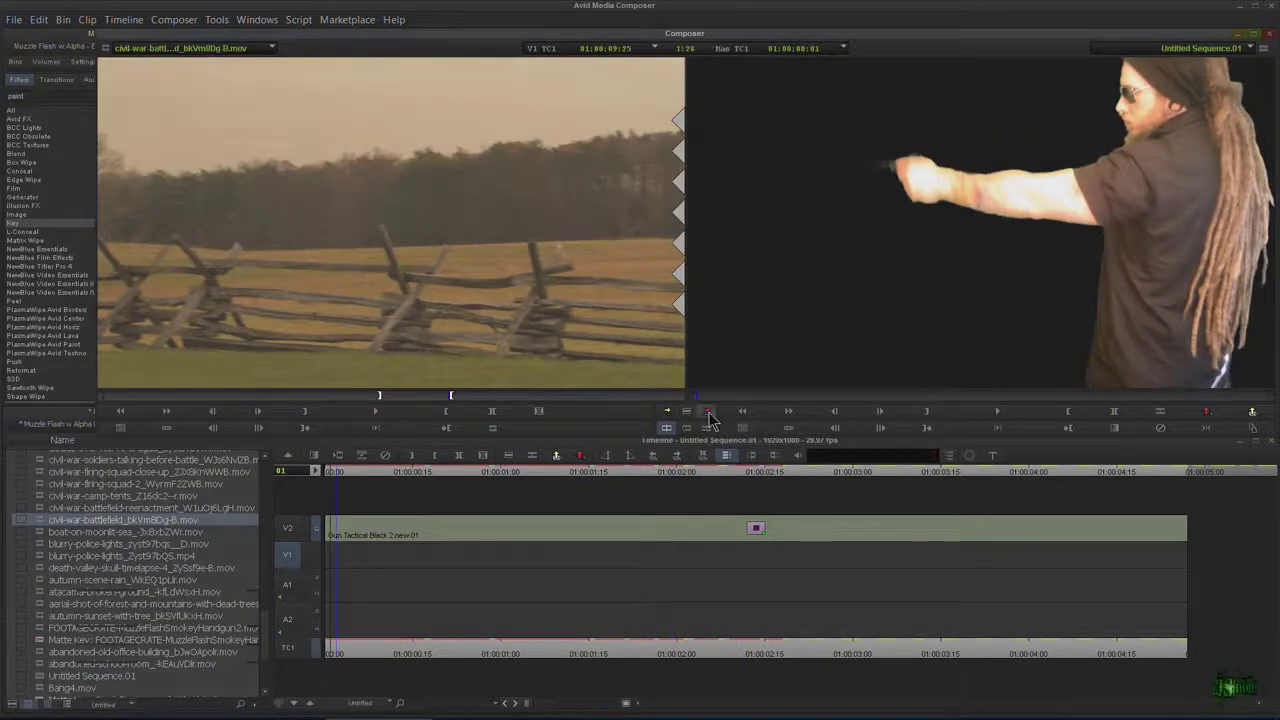
pyautogui.press('b')
# Preview other bin clips and overwrite red-planets-and-sun onto V1 at 01:00:02:01, checking the shooter over it.
pyautogui.moveTo(455, 468); pyautogui.dragTo(686, 485)
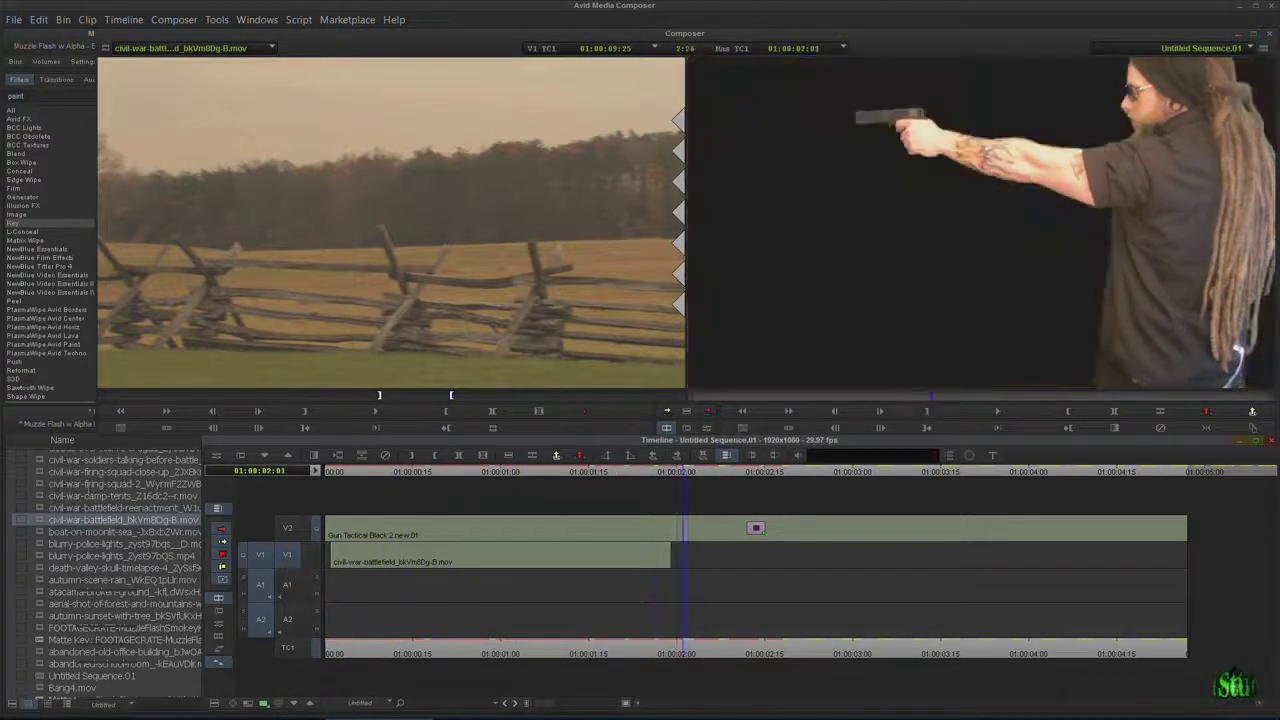
pyautogui.click(120, 484)
pyautogui.scroll(4, 120, 484)
pyautogui.doubleClick(41, 509)
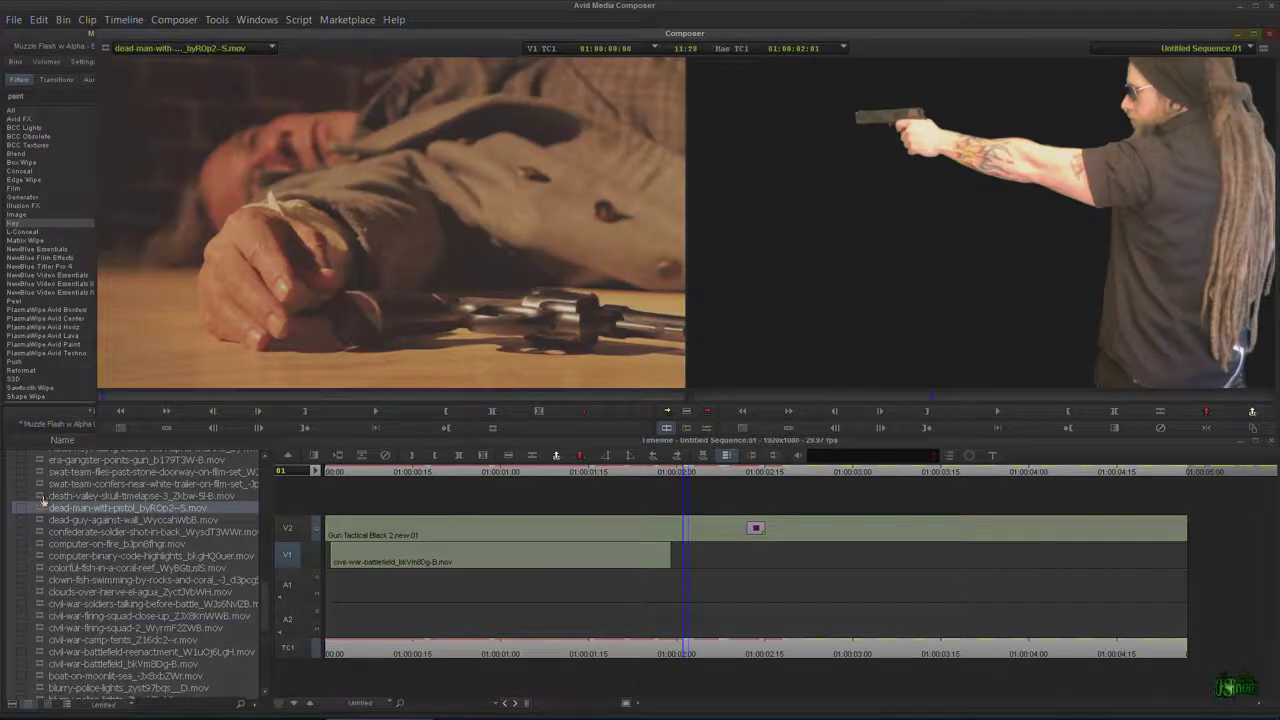
pyautogui.scroll(8, 41, 556)
pyautogui.doubleClick(41, 556)
pyautogui.scroll(5, 41, 556)
pyautogui.doubleClick(41, 556)
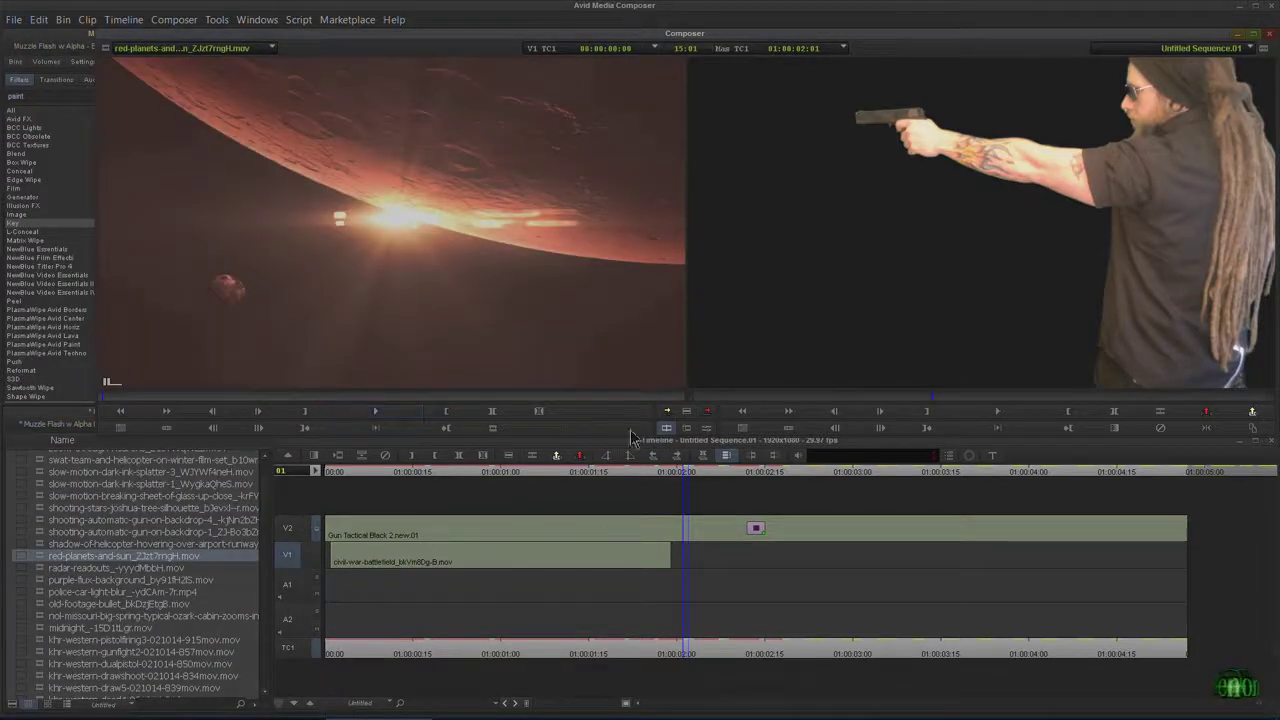
pyautogui.click(707, 410)
pyautogui.click(437, 486)
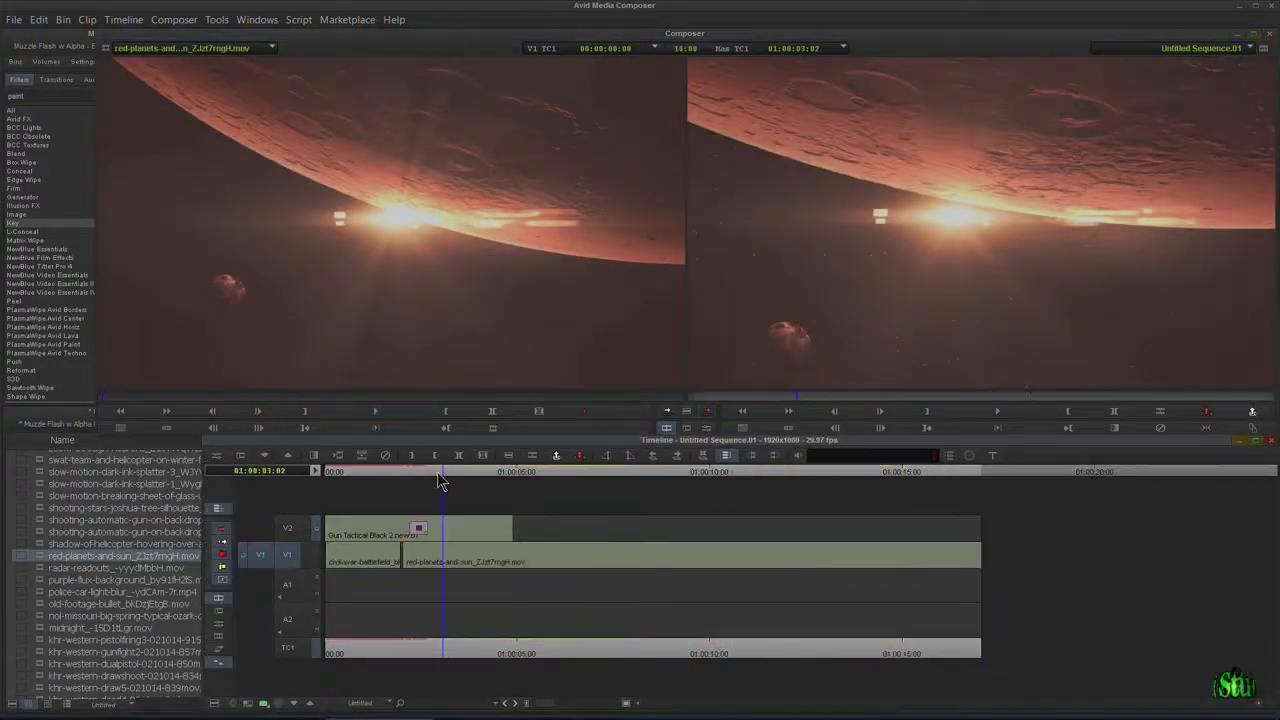
pyautogui.moveTo(437, 474); pyautogui.dragTo(443, 474)
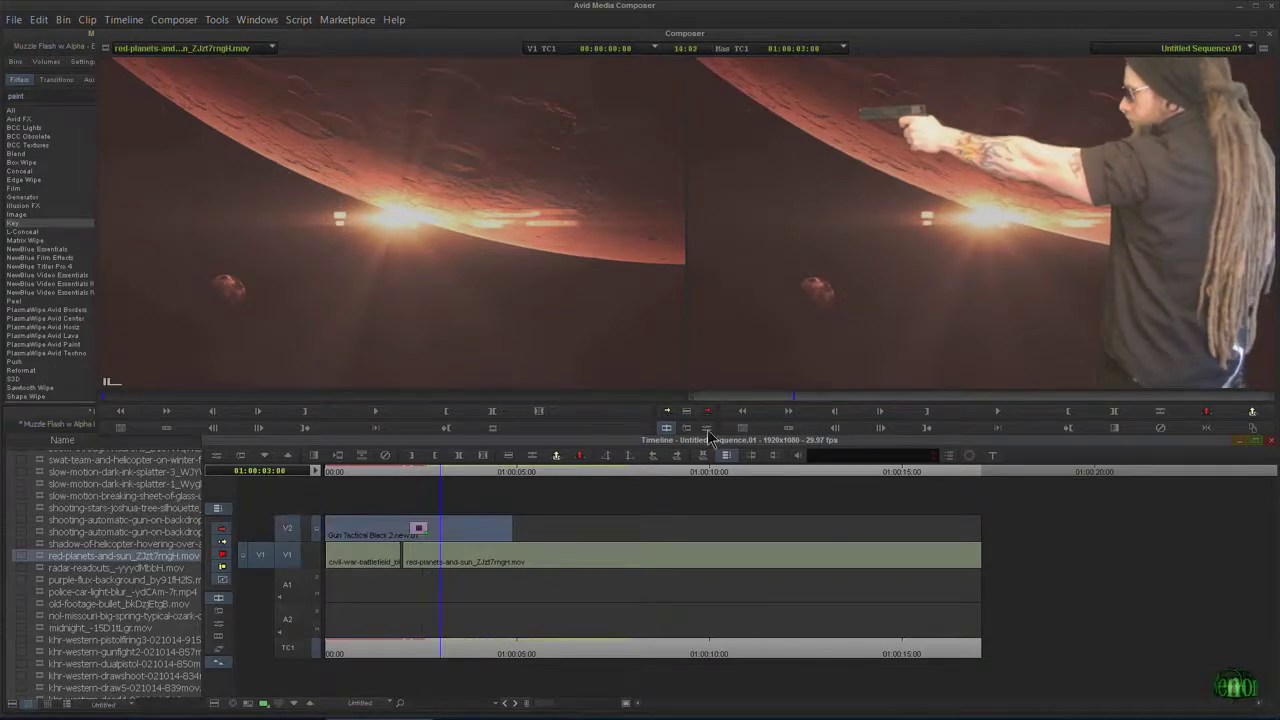
# Set the shooter's Defocus Horz to 19 and test Spill Suppression Gain at 255 before returning it to 0.
pyautogui.click(706, 429)
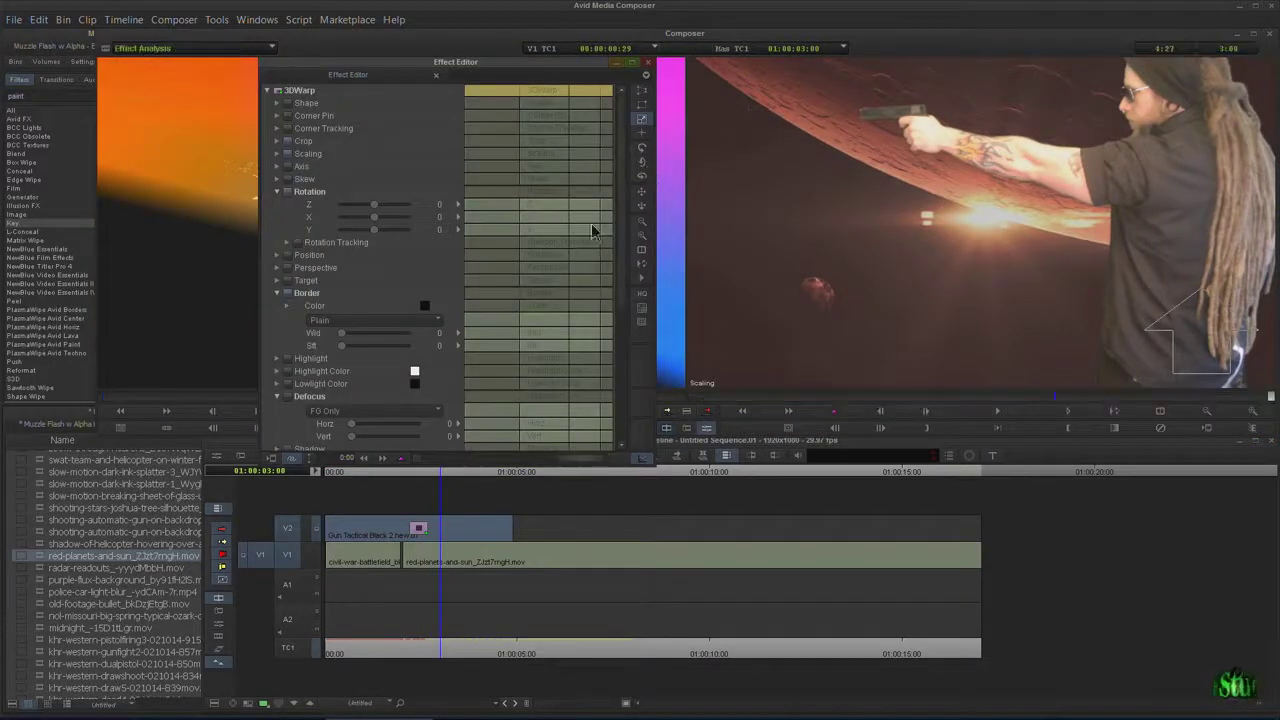
pyautogui.scroll(-3, 283, 432)
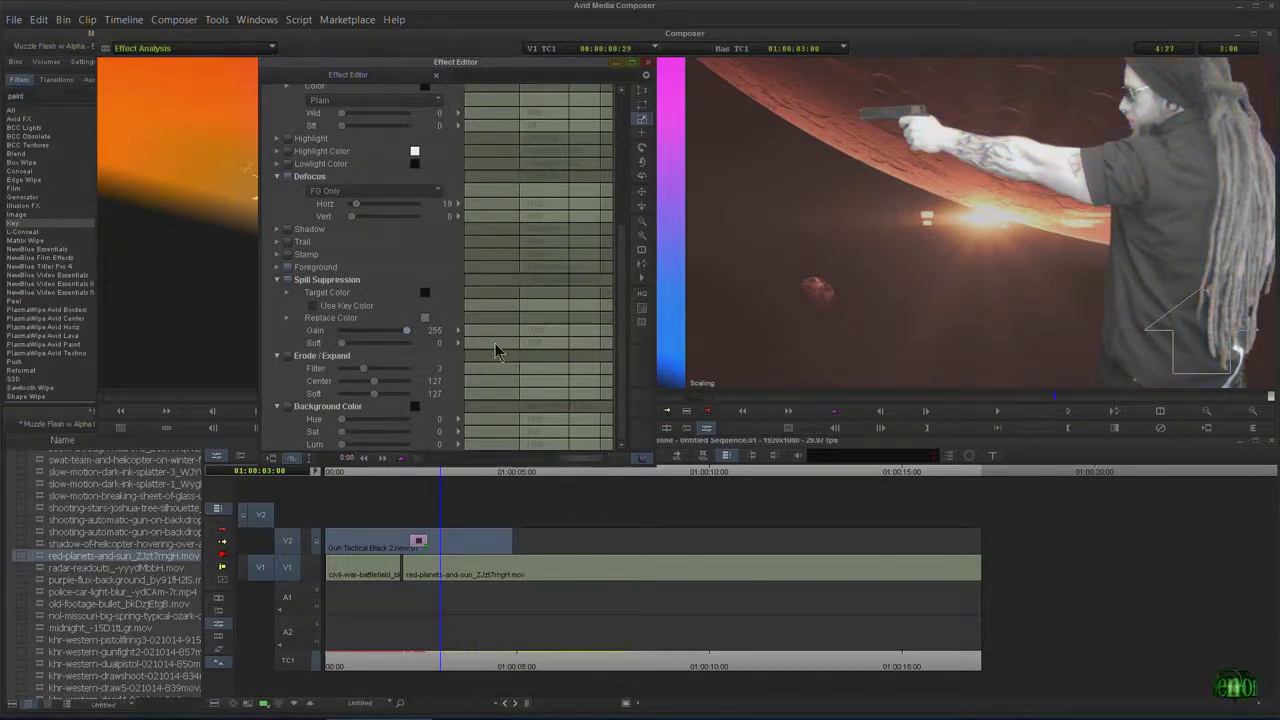
pyautogui.click(540, 100)
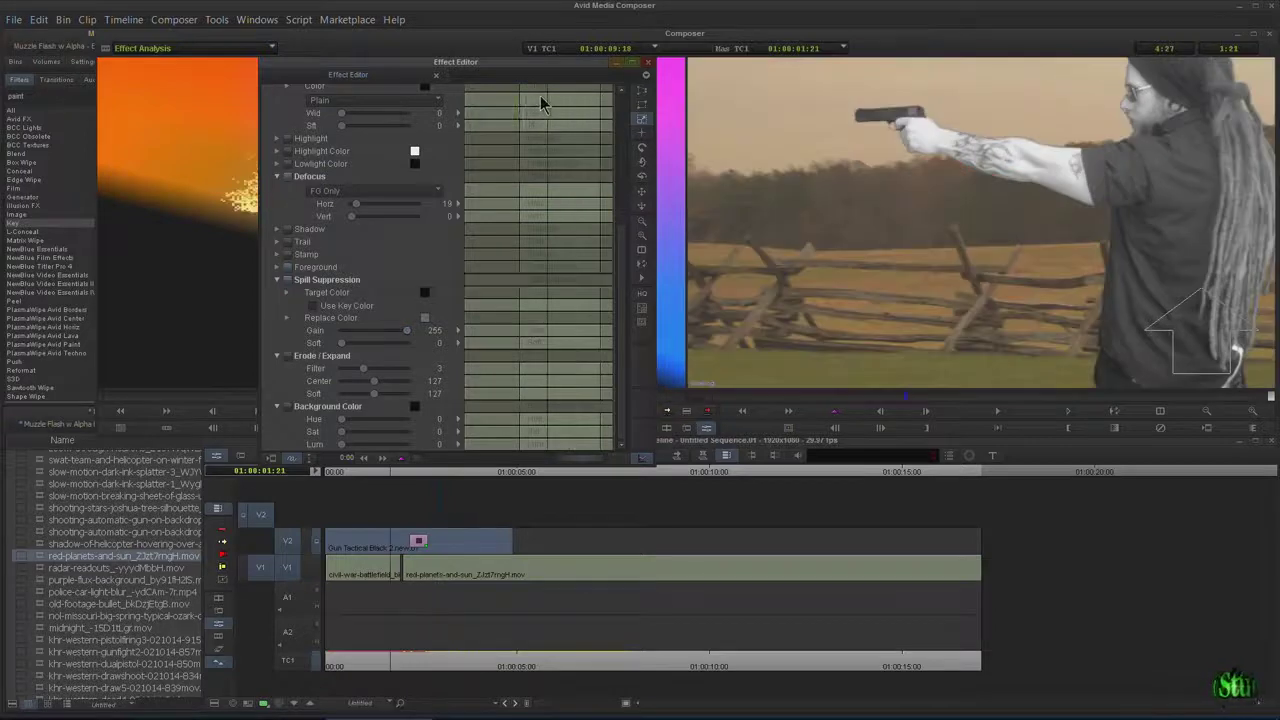
pyautogui.press('space')
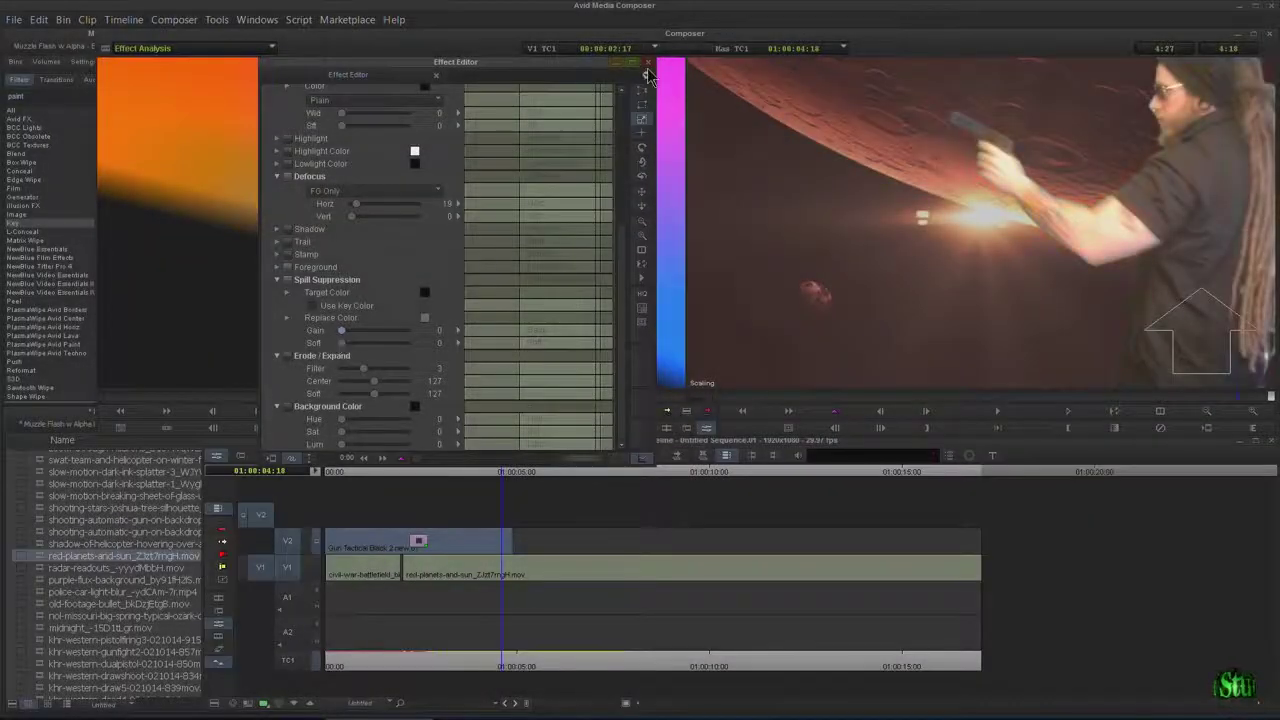
pyautogui.click(648, 62)
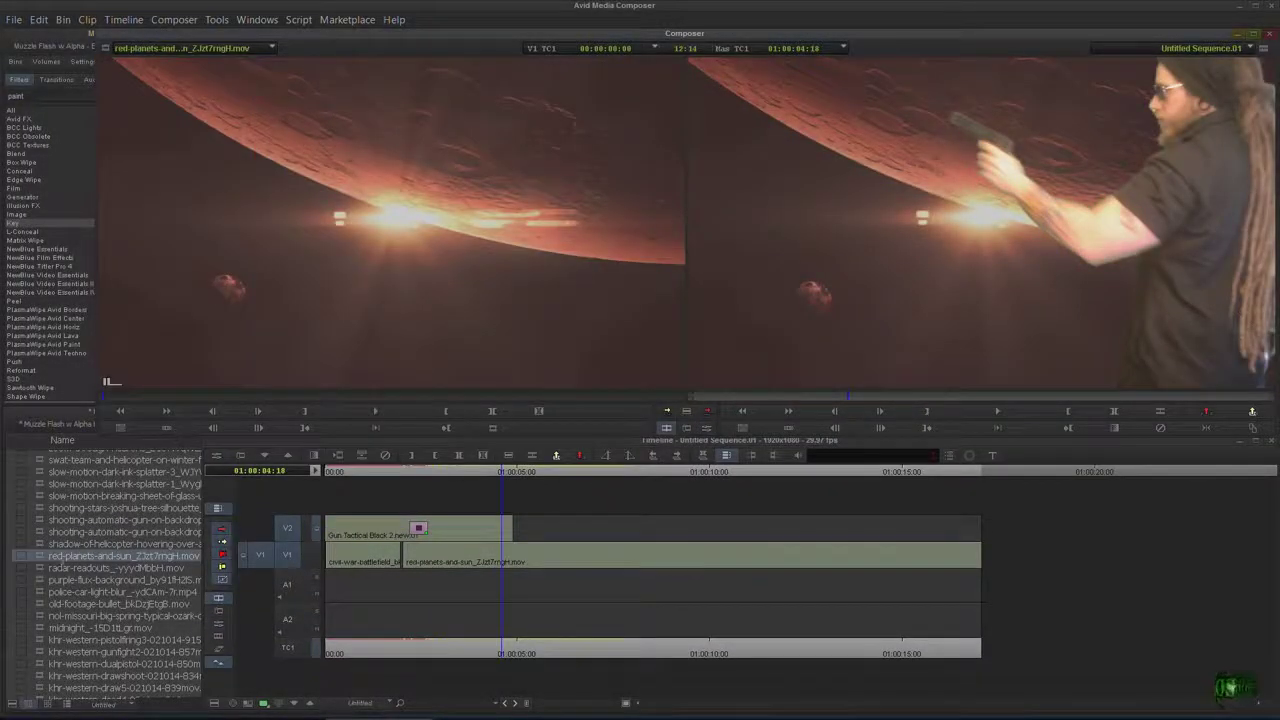
# Delete the battlefield and red-planets clips from V1 and return to the first frame of the sequence.
pyautogui.scroll(-15, 110, 575)
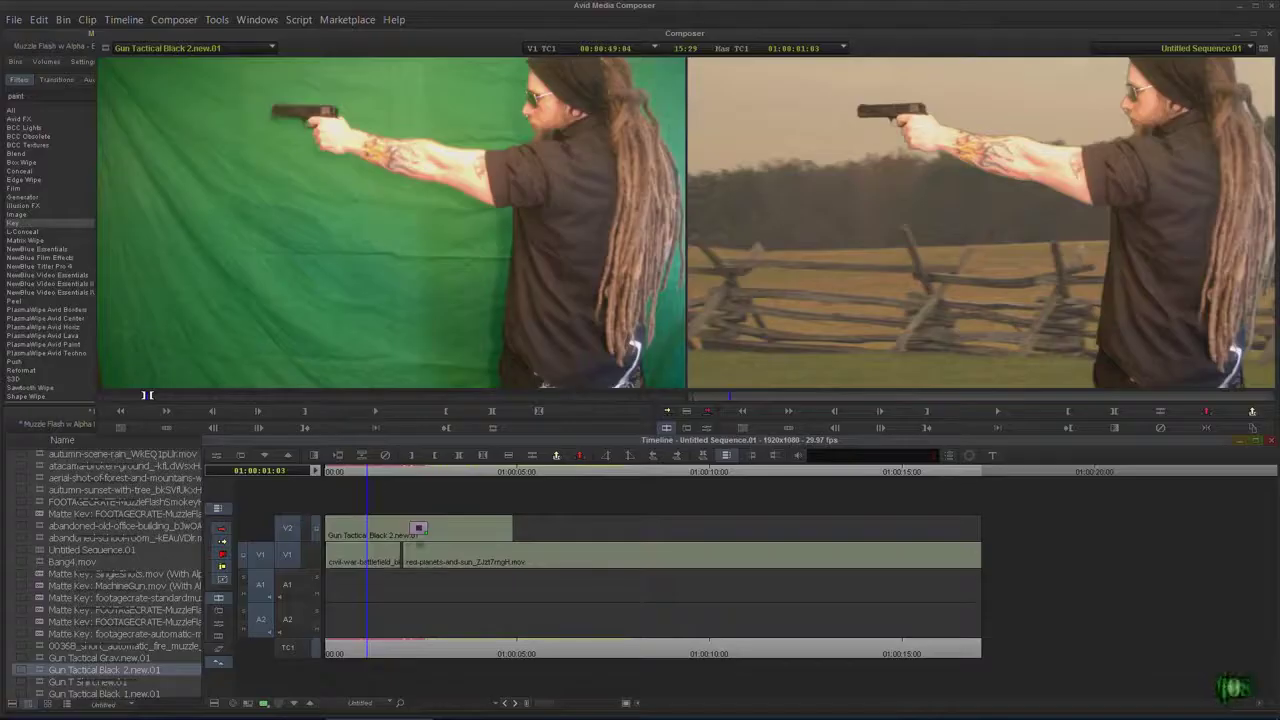
pyautogui.click(445, 557)
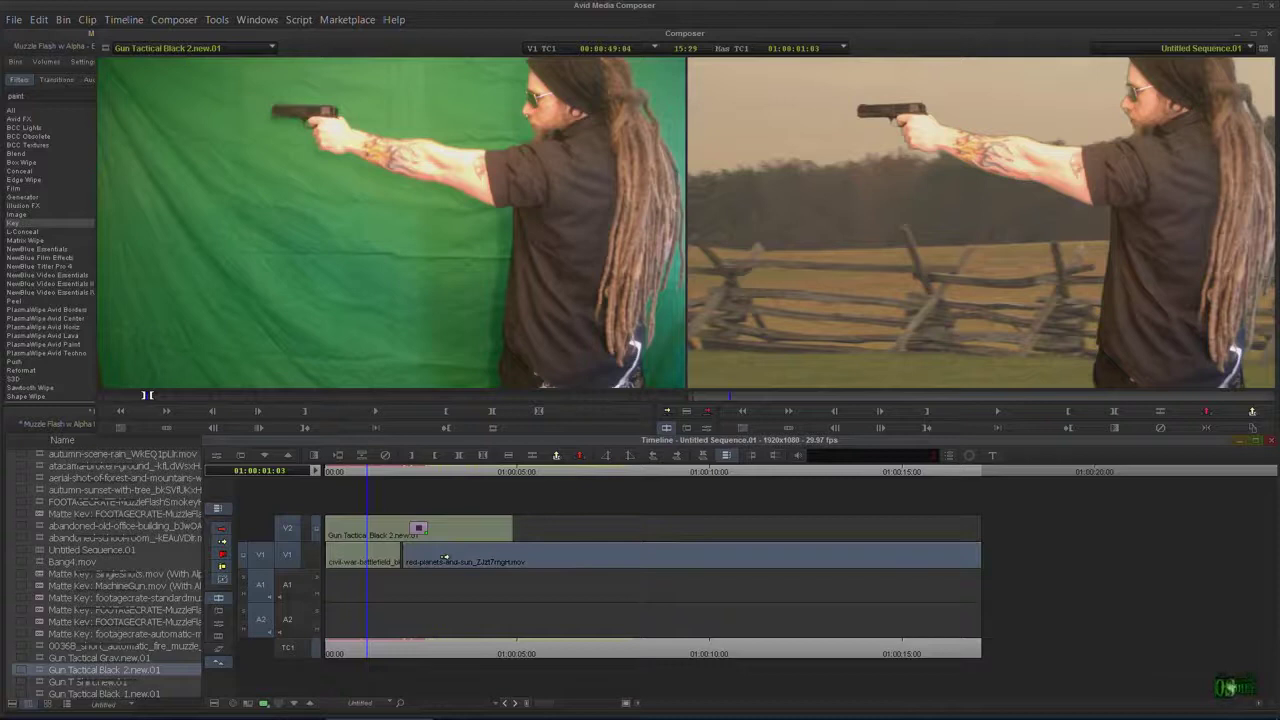
pyautogui.press('Delete')
pyautogui.click(337, 474)
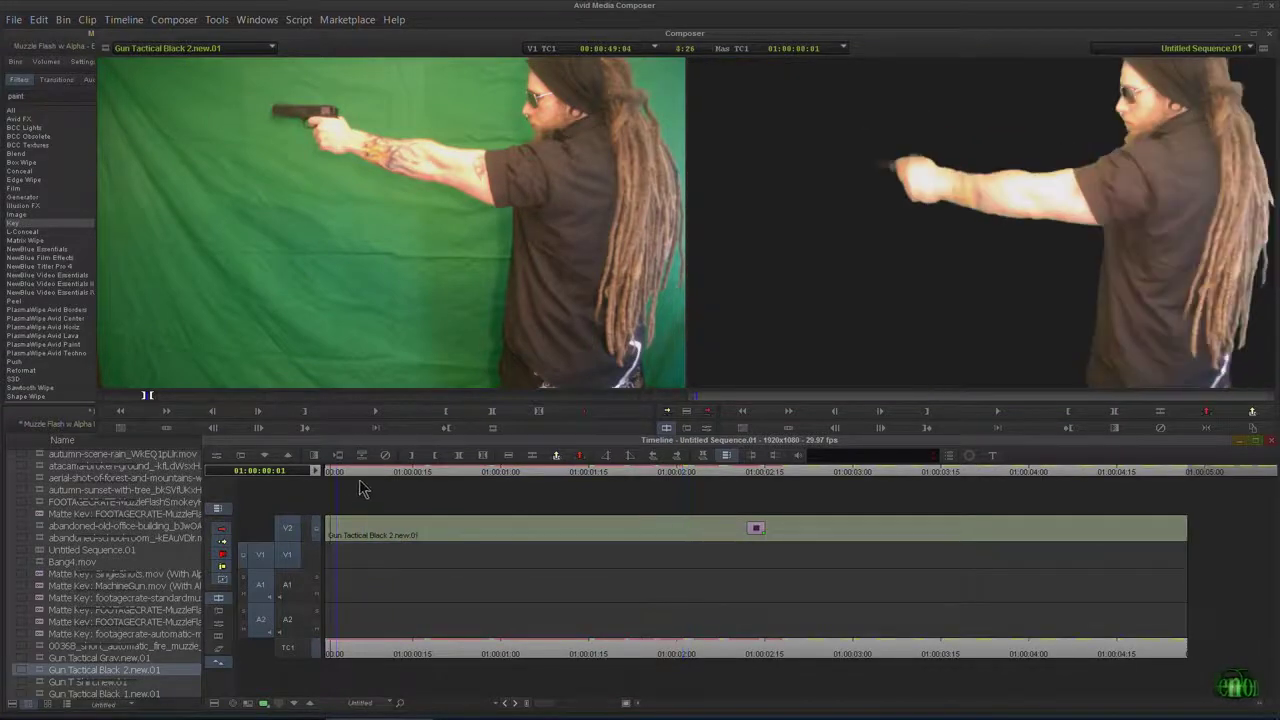
pyautogui.press('Home')
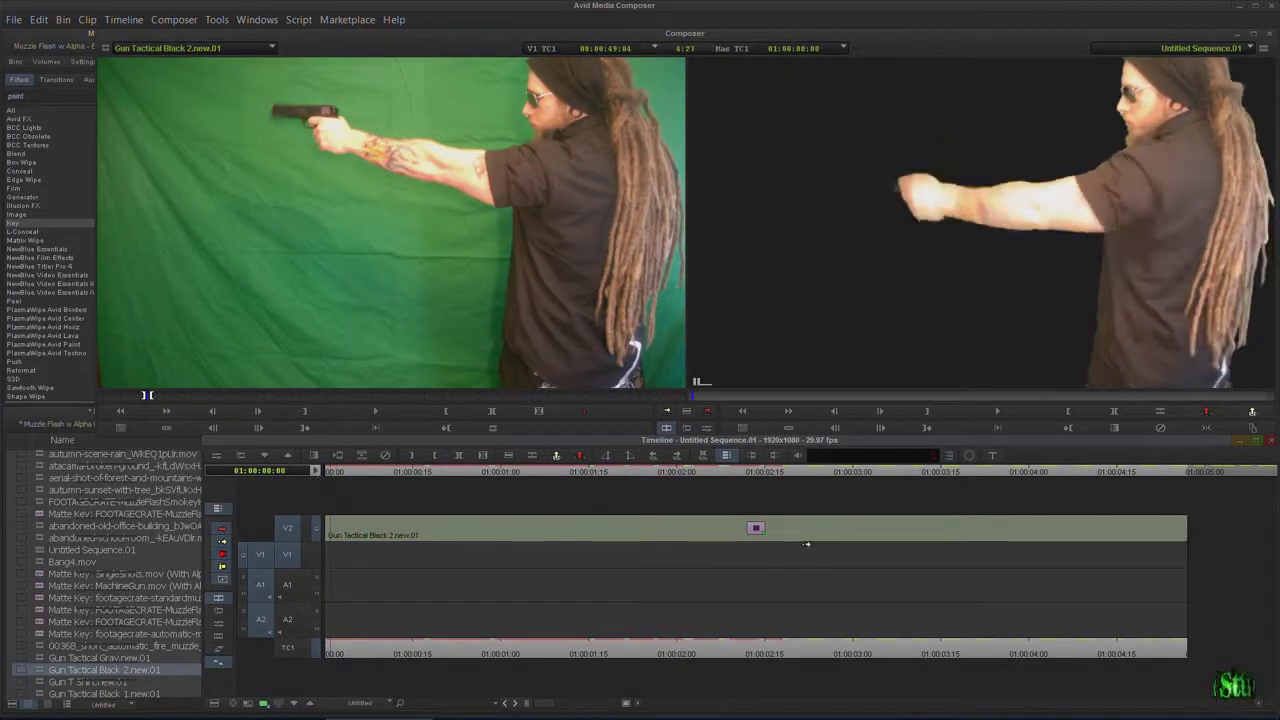
# Show the Key effects category and promote the shooter's SpectraMatte effect to 3D.
pyautogui.click(30, 224)
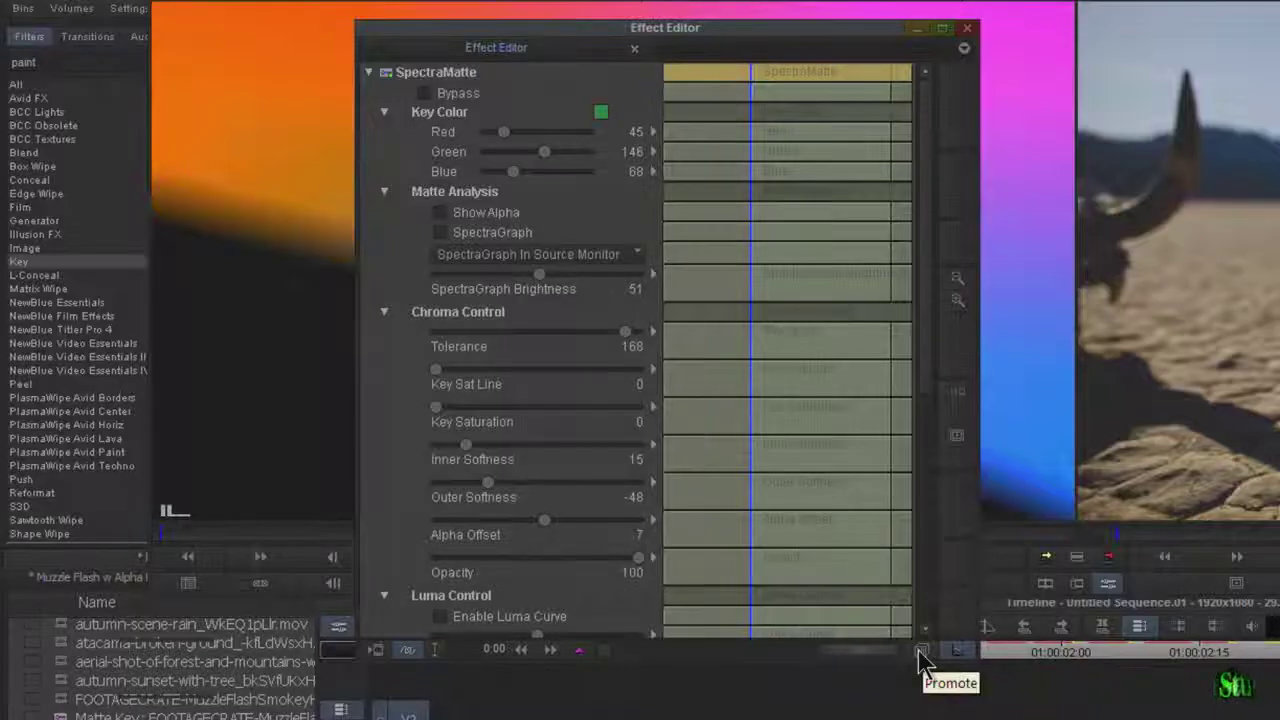
pyautogui.click(920, 655)
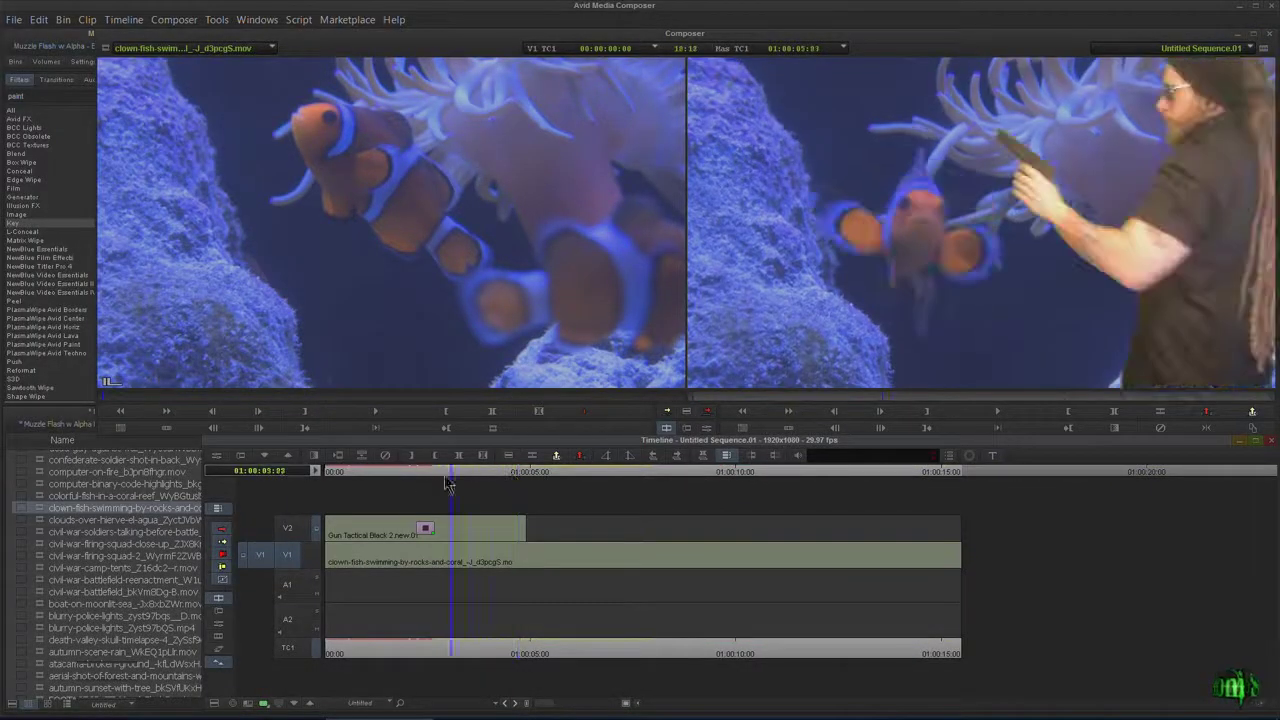
# Scrub through the keyed shooter composites over their different backgrounds and play the dog composite over the coral reef.
pyautogui.moveTo(448, 483); pyautogui.dragTo(413, 476)
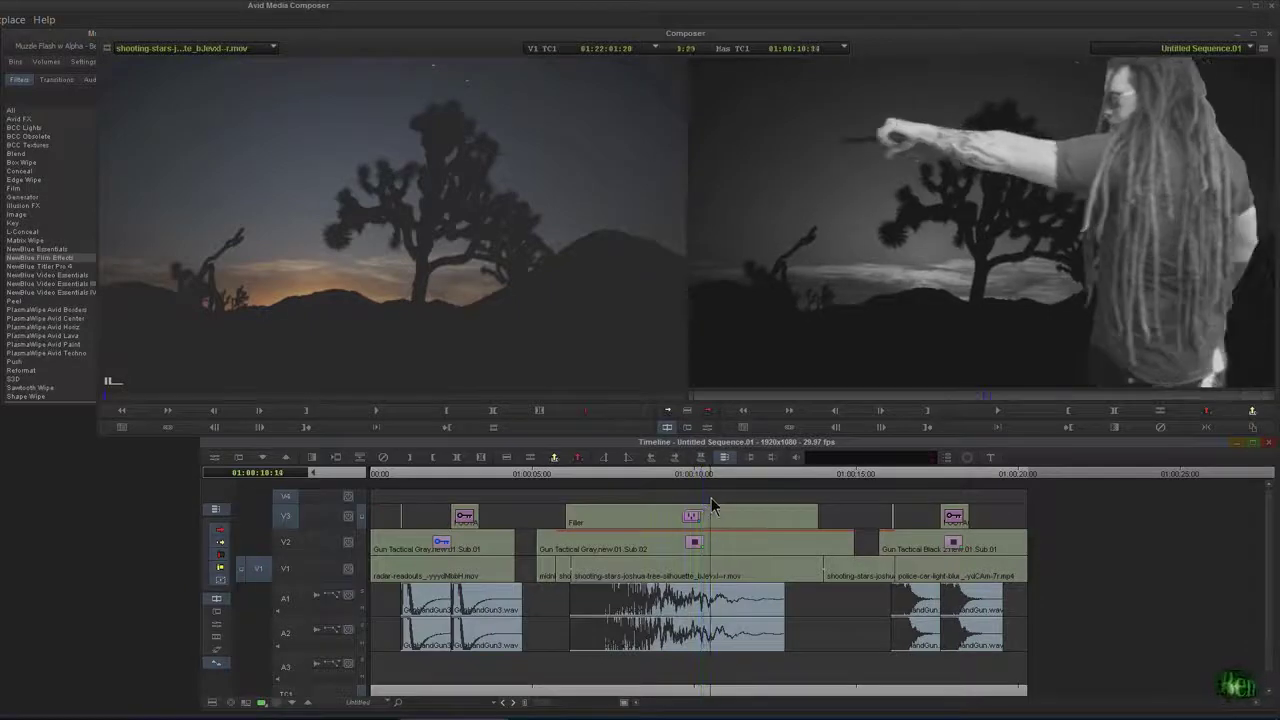
pyautogui.moveTo(711, 506); pyautogui.dragTo(726, 510)
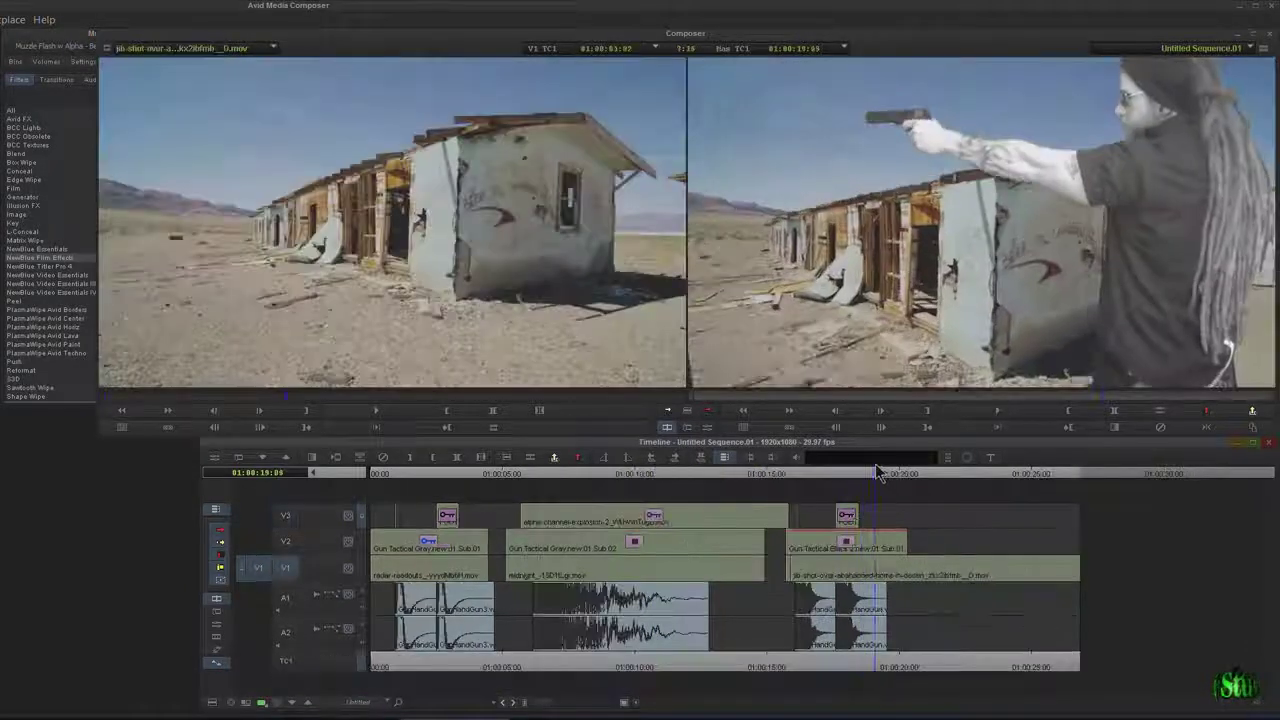
pyautogui.moveTo(945, 462); pyautogui.dragTo(868, 490)
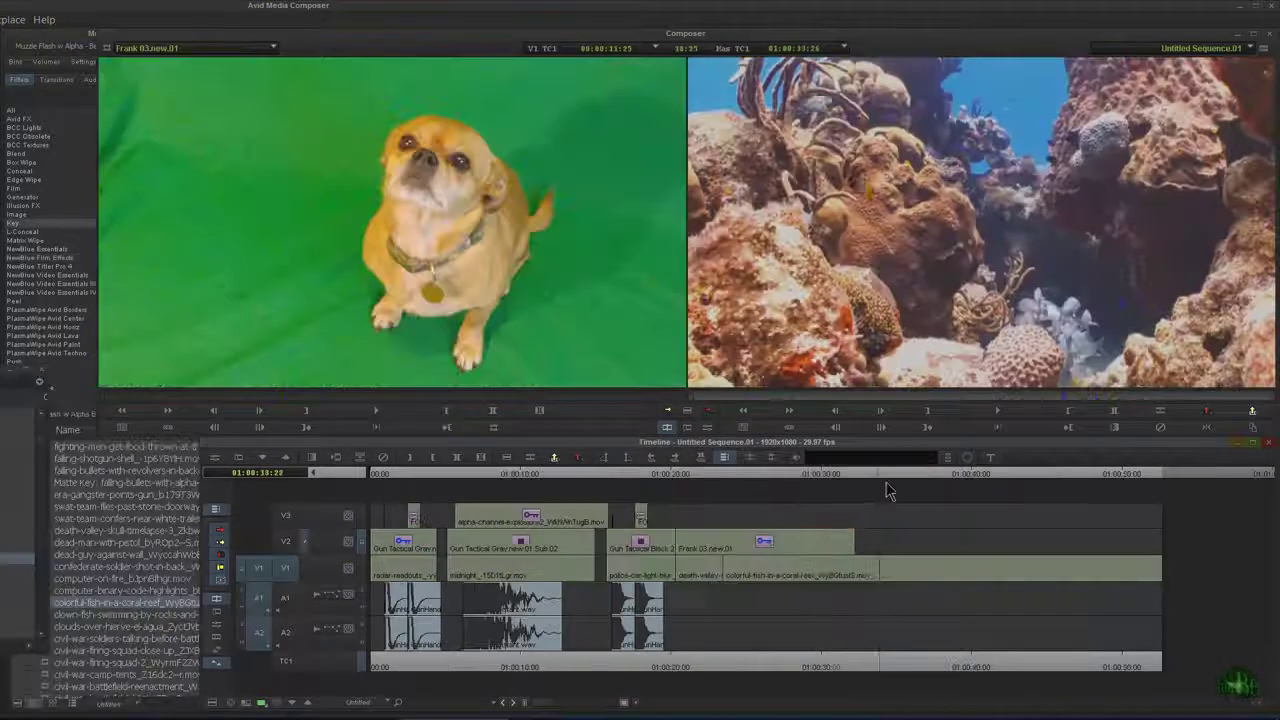
pyautogui.moveTo(886, 491); pyautogui.dragTo(763, 511)
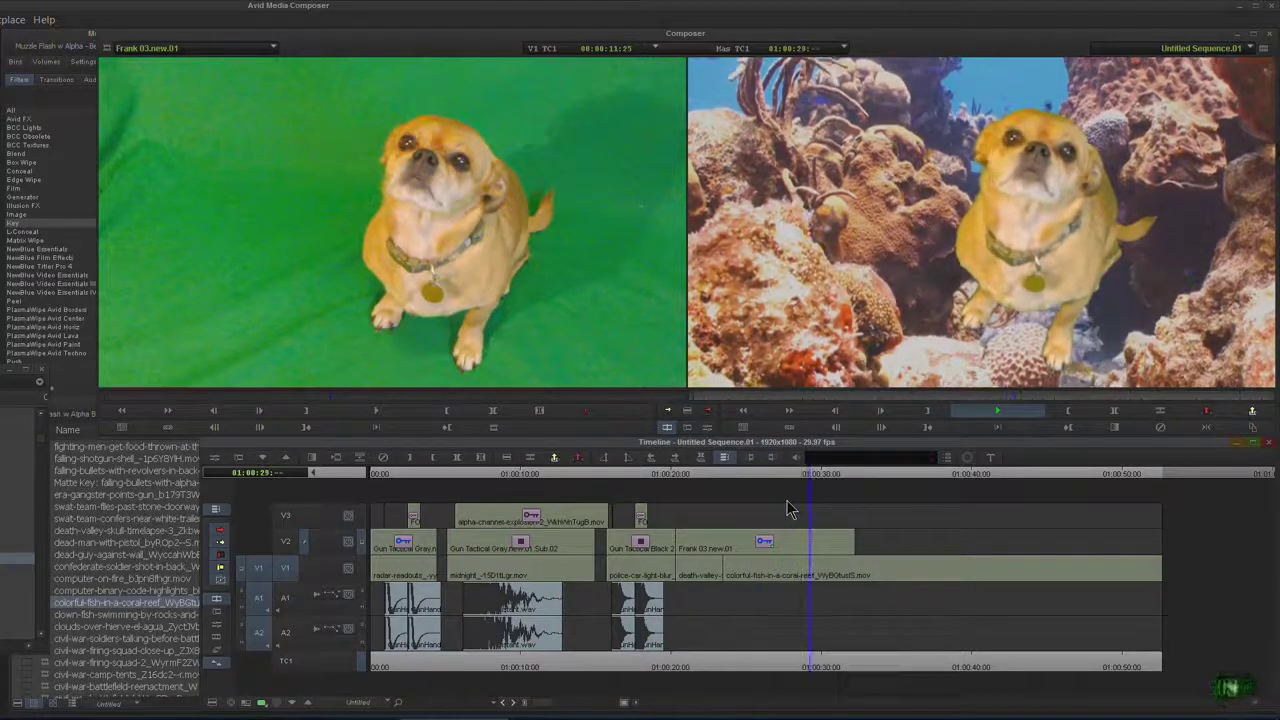
pyautogui.press('space')
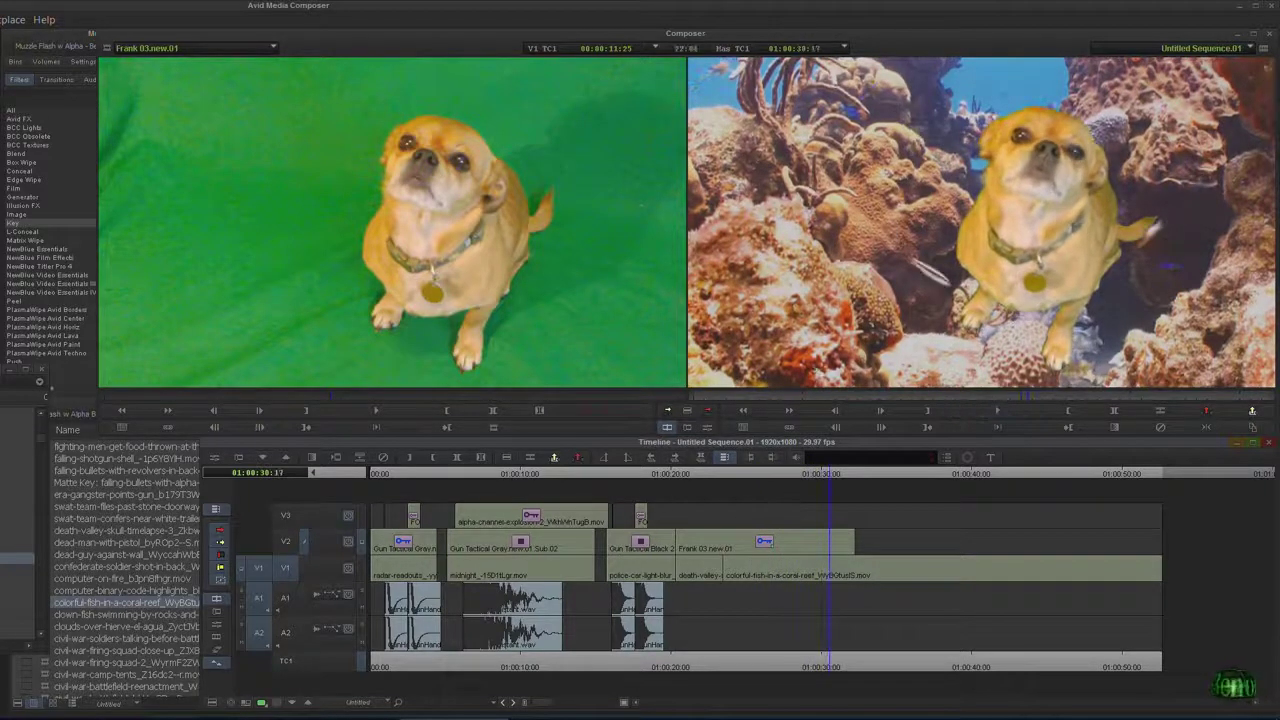